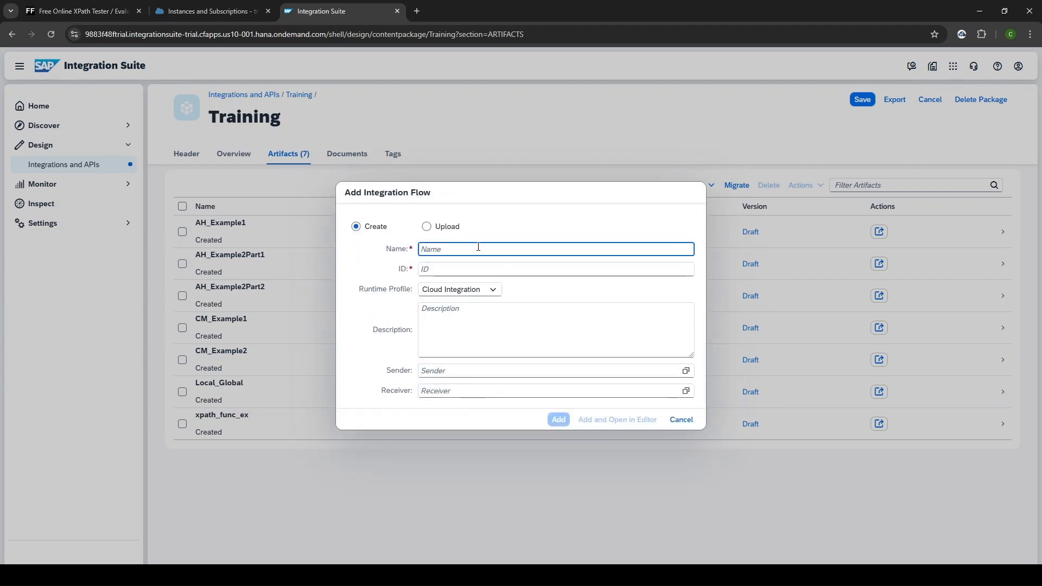
- Create an integration flow named Content_Mod_test with the Cloud Integration runtime profile in the Training package
{"action": "type", "text": "Conten"}
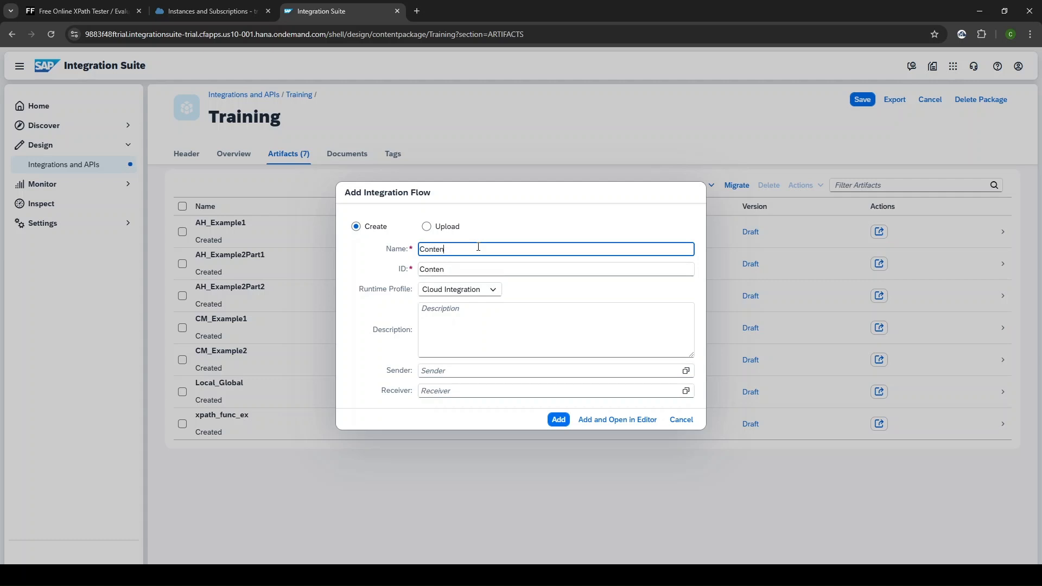
{"action": "type", "text": "t_Mod_test"}
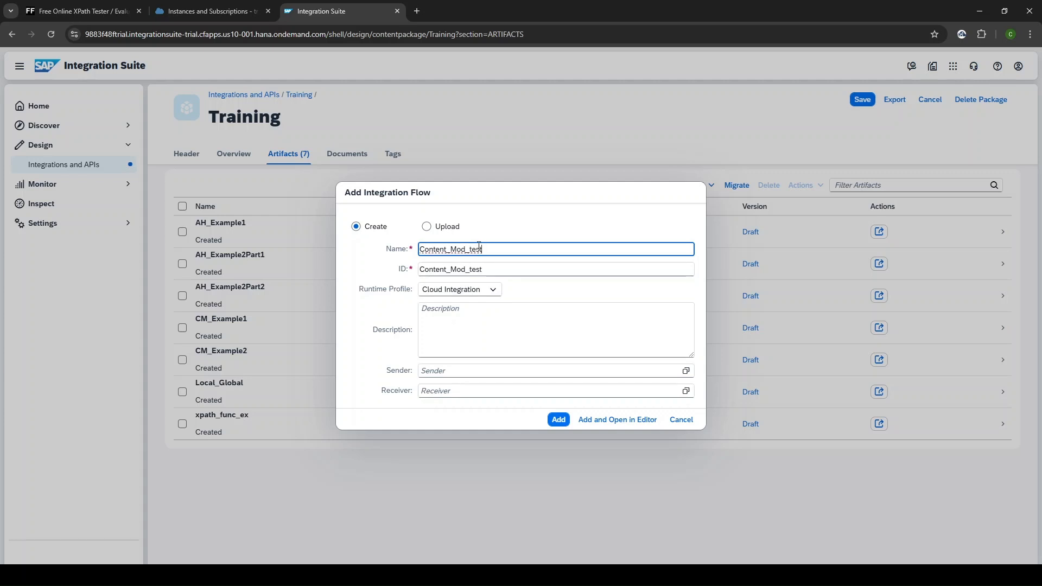
{"action": "left_click", "coordinate": [559, 420]}
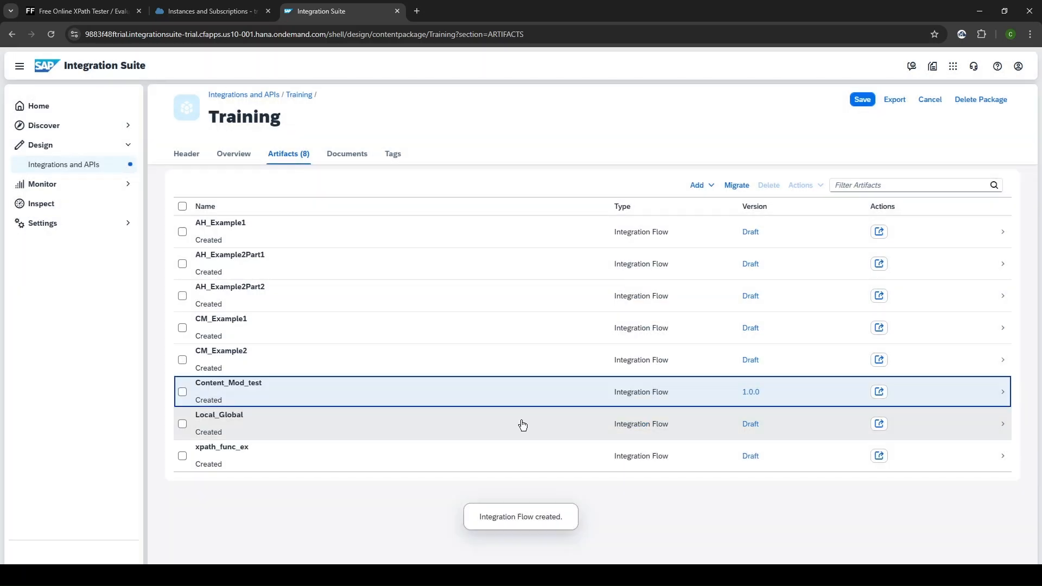
- Open Content_Mod_test for editing and insert a Content Modifier between the Start and End events
{"action": "left_click", "coordinate": [295, 392]}
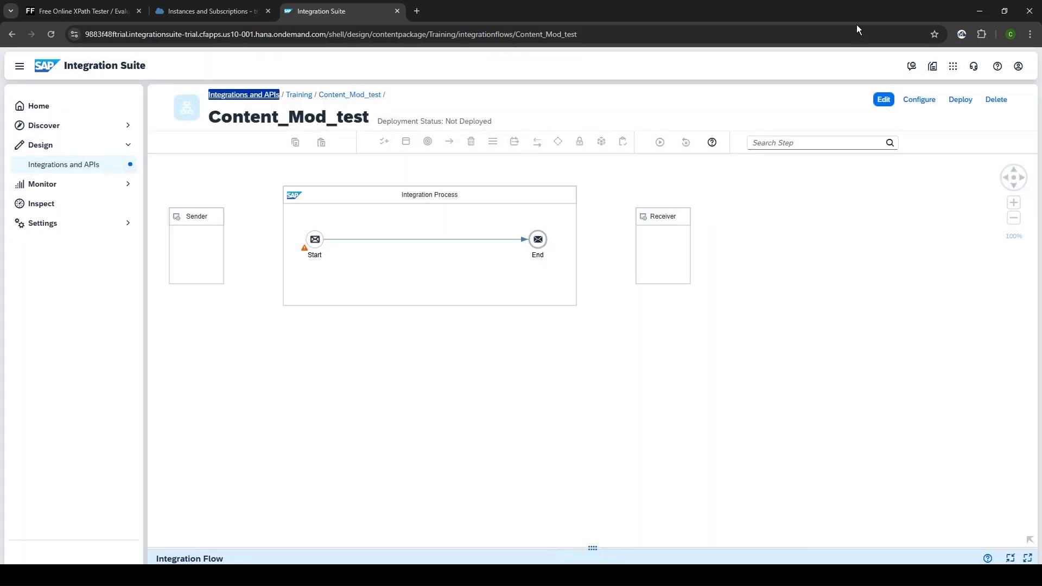
{"action": "left_click", "coordinate": [882, 100]}
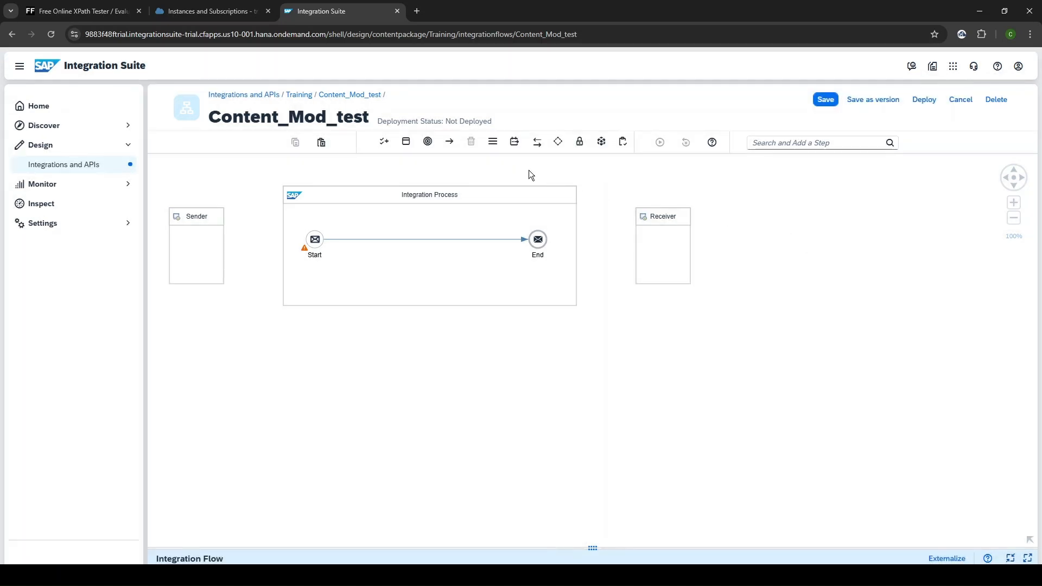
{"action": "left_click", "coordinate": [514, 147]}
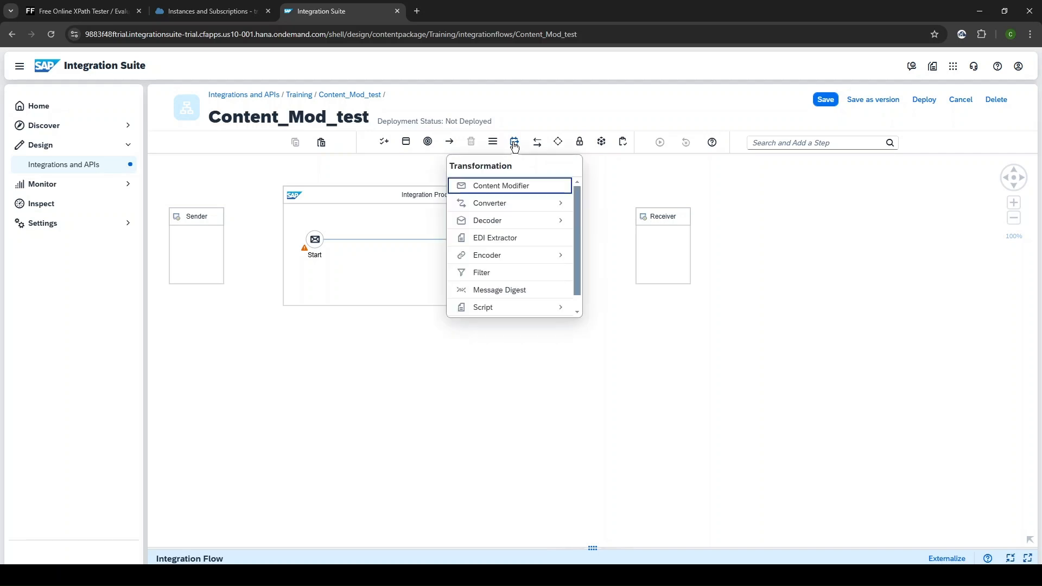
{"action": "left_click", "coordinate": [502, 186]}
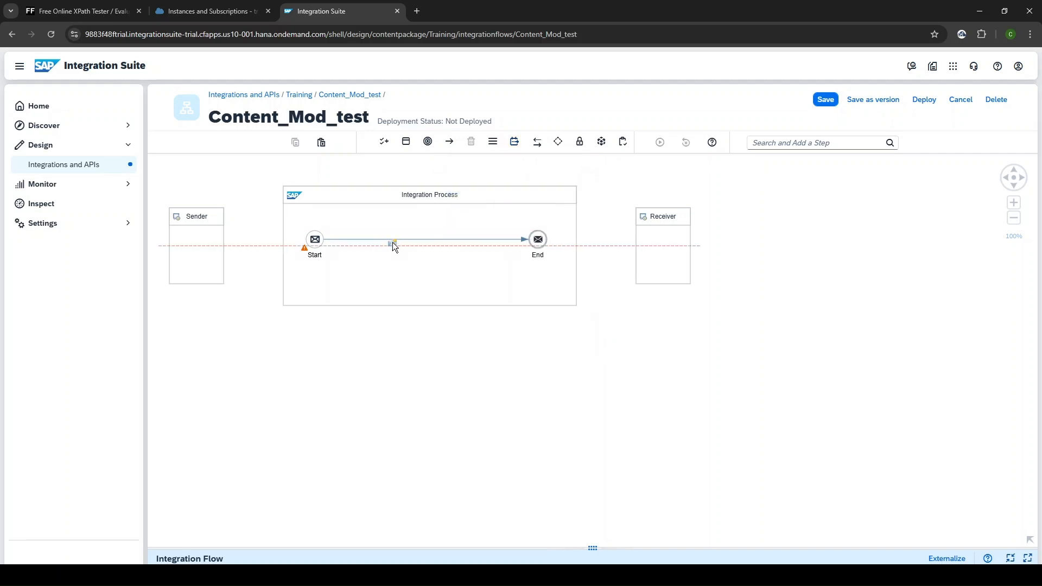
{"action": "left_click", "coordinate": [399, 237]}
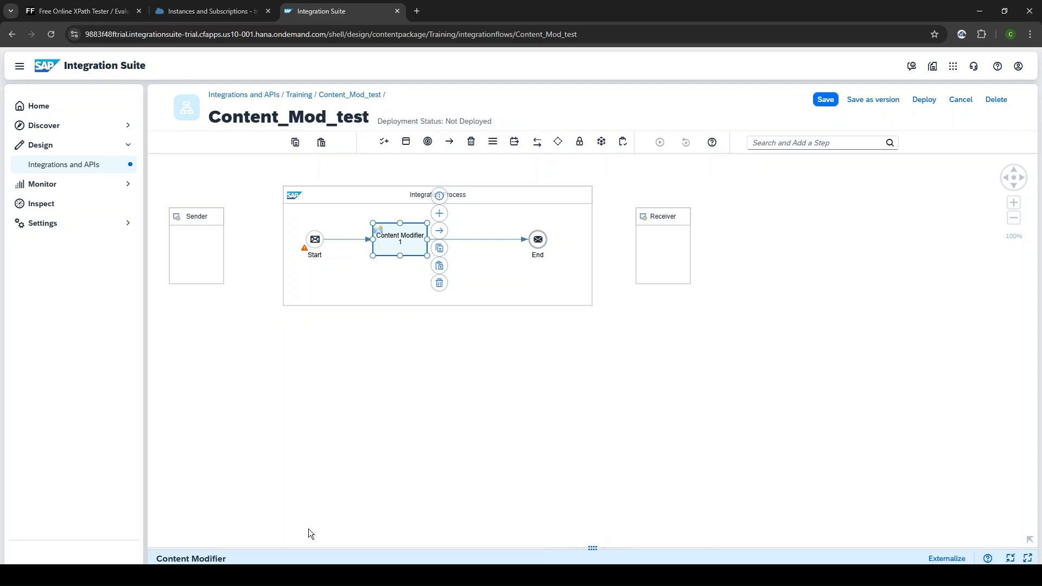
- Examine the new Content Modifier's General, Message Header, Exchange Property and Message Body settings
{"action": "left_click_drag", "start_coordinate": [341, 545], "coordinate": [453, 341]}
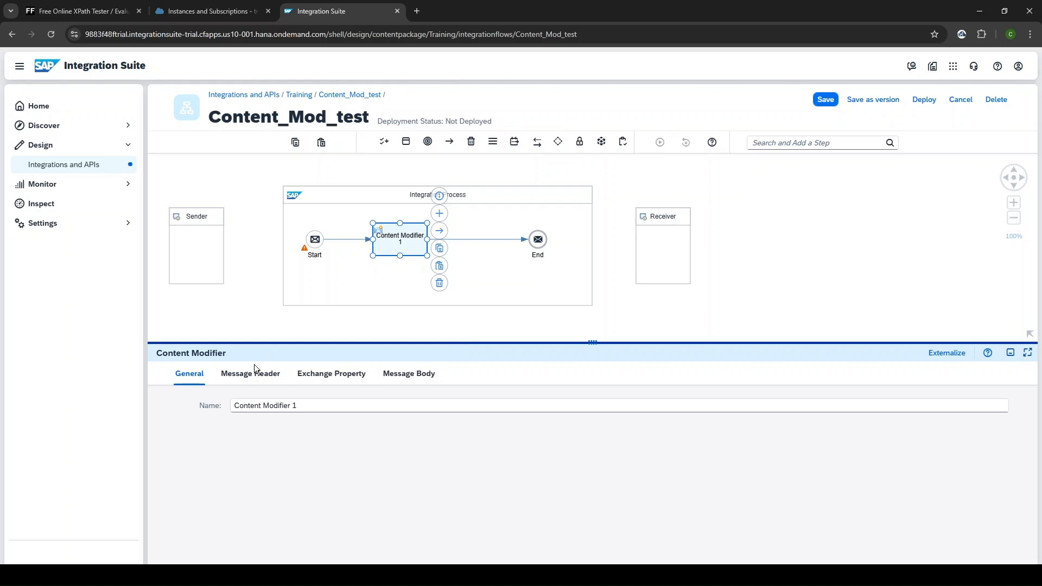
{"action": "left_click", "coordinate": [242, 380]}
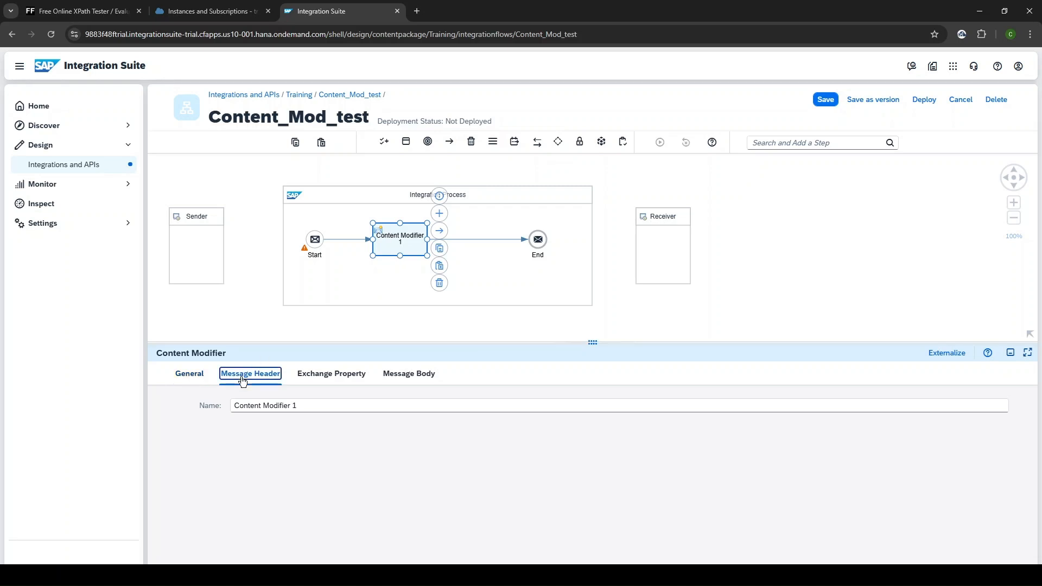
{"action": "left_click", "coordinate": [342, 378]}
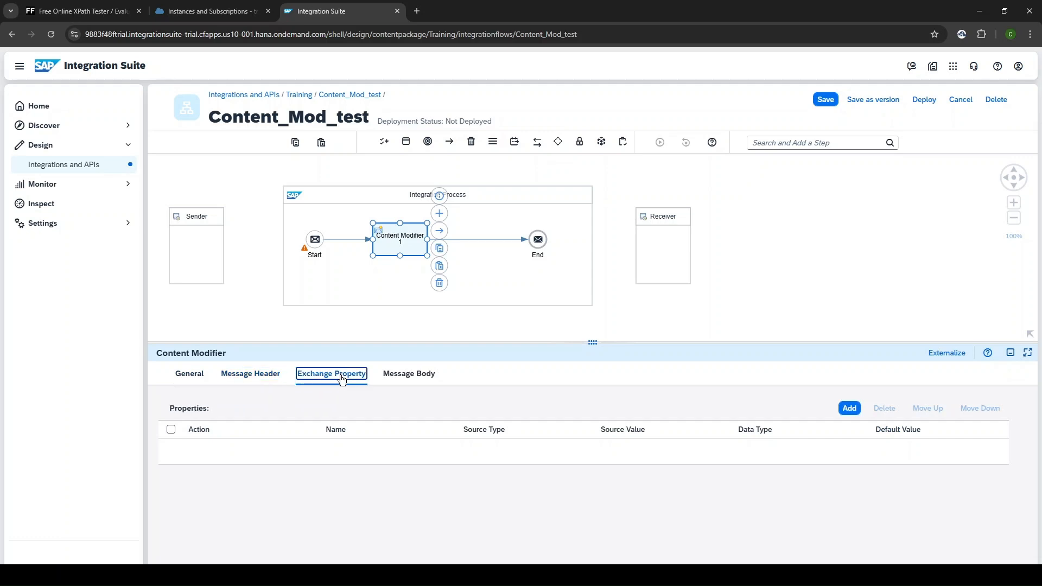
{"action": "left_click", "coordinate": [408, 378]}
{"action": "left_click", "coordinate": [190, 378]}
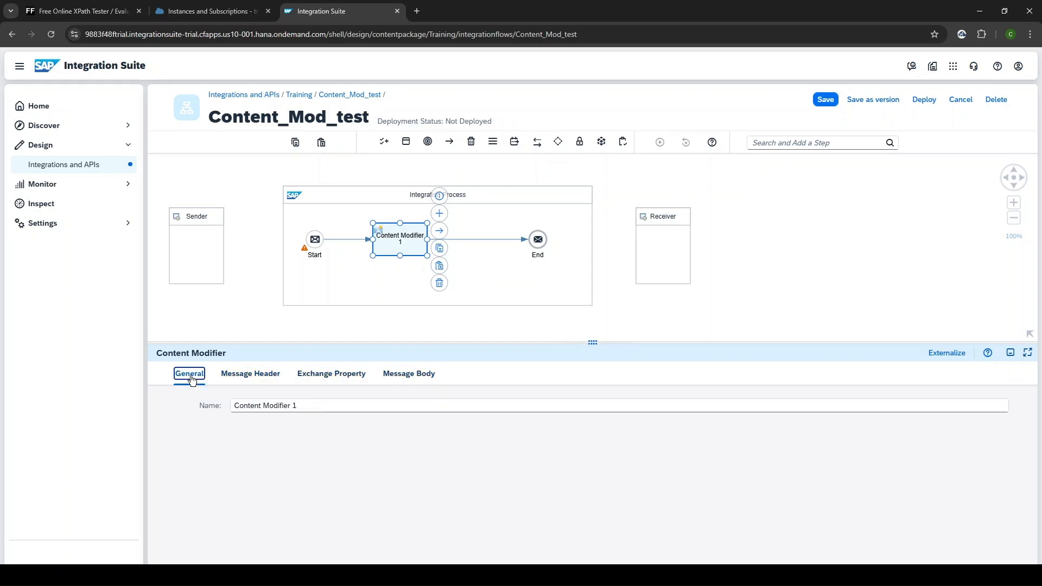
{"action": "left_click", "coordinate": [315, 406]}
- Add a message header row to the Content Modifier and keep its action set to Create
{"action": "left_click", "coordinate": [277, 379]}
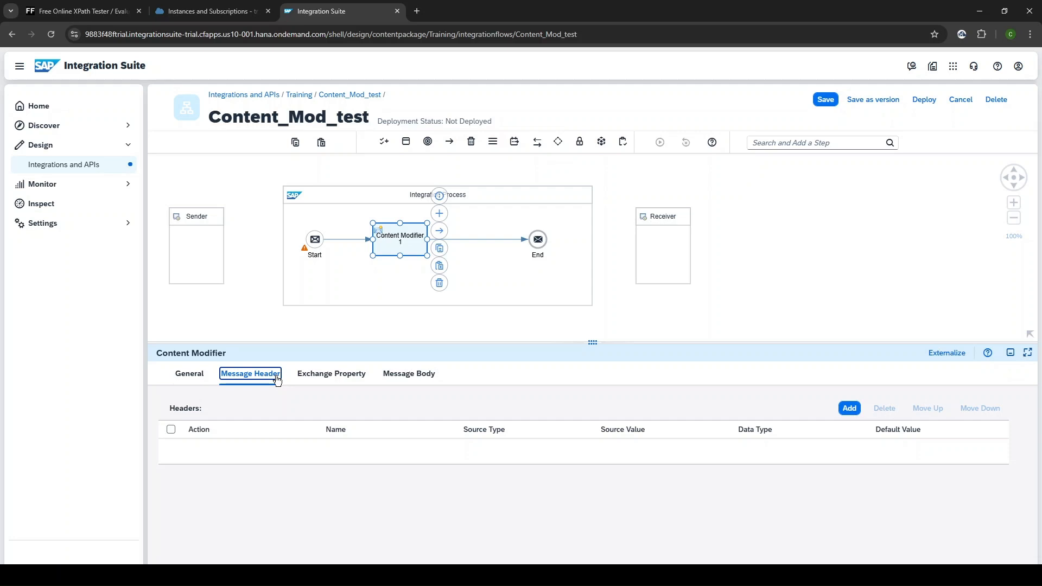
{"action": "left_click", "coordinate": [854, 411]}
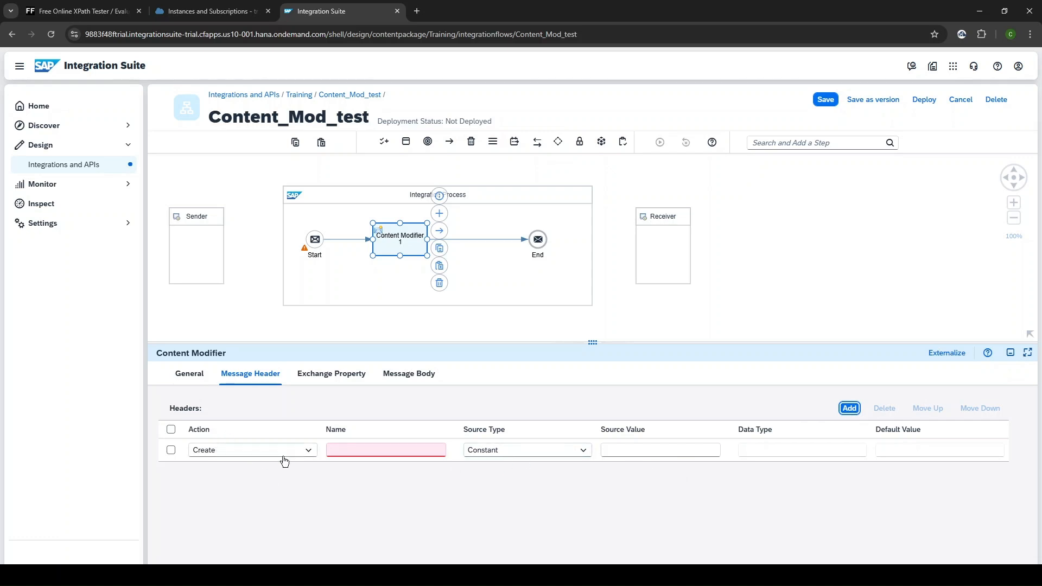
{"action": "left_click", "coordinate": [306, 452]}
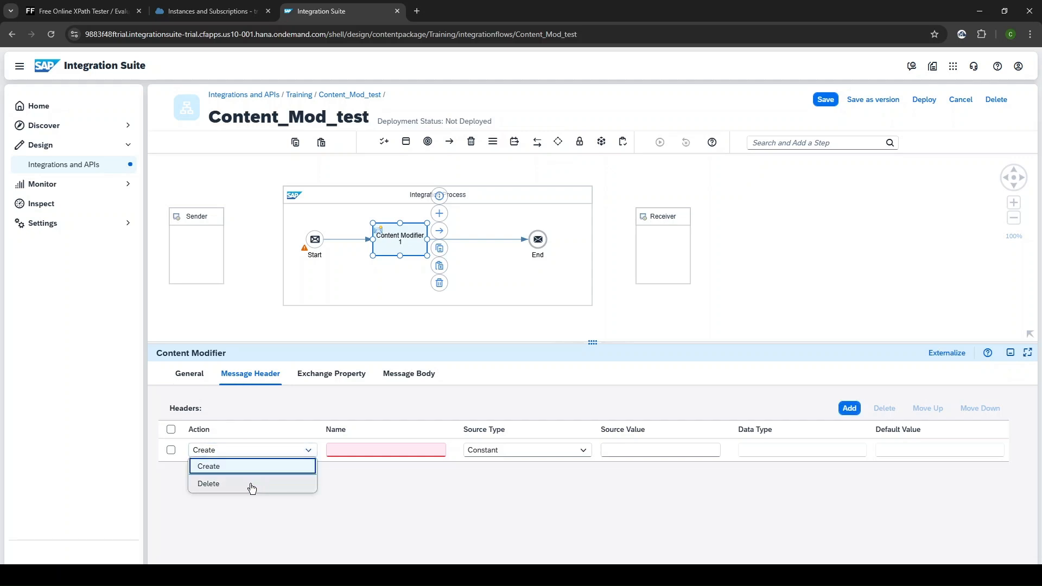
{"action": "left_click", "coordinate": [237, 499]}
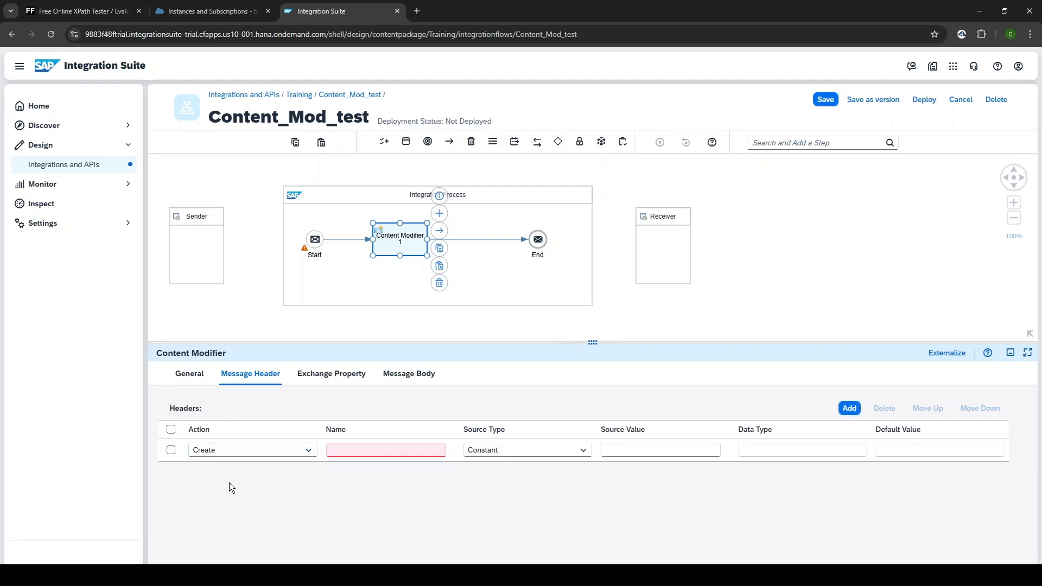
{"action": "left_click", "coordinate": [296, 457]}
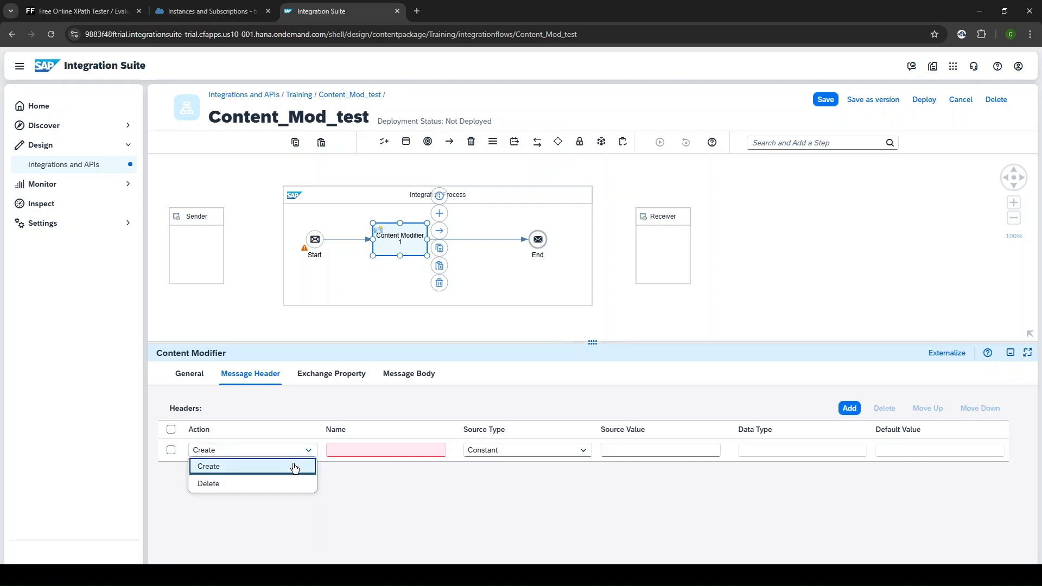
{"action": "left_click", "coordinate": [294, 467]}
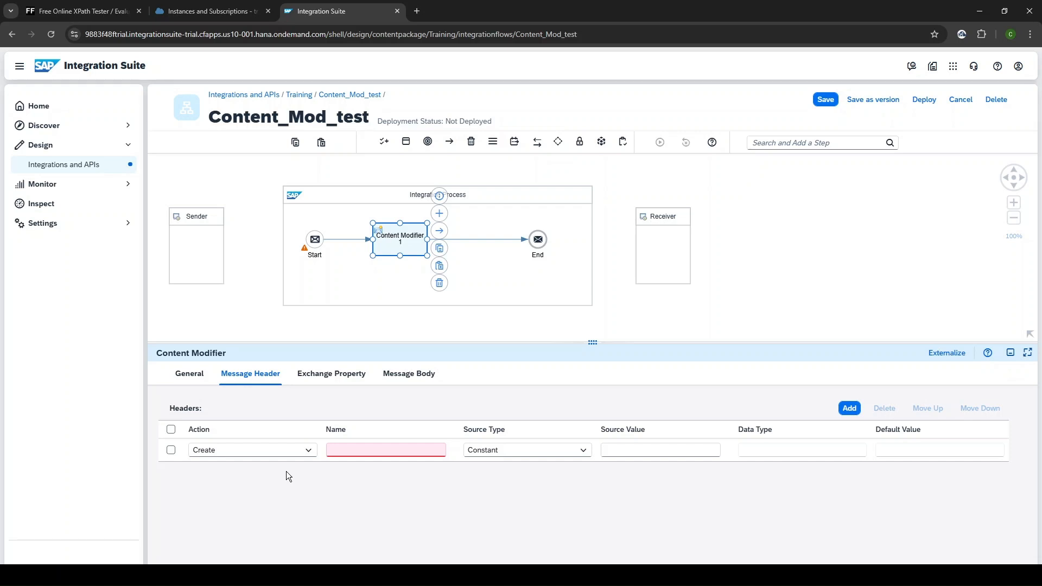
- Examine the source types available for the message header and compare the header settings with the exchange property settings
{"action": "left_click", "coordinate": [344, 382]}
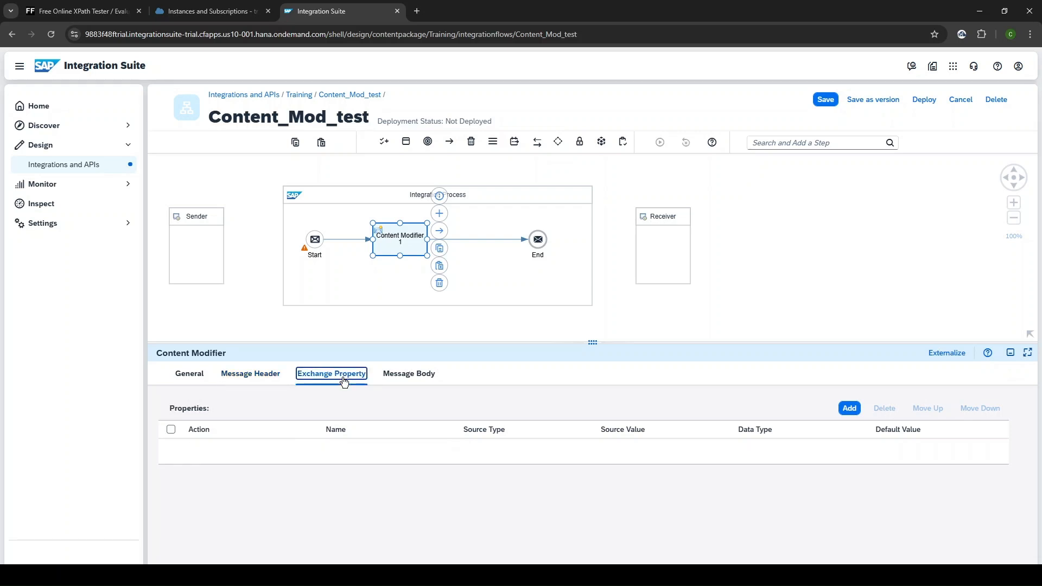
{"action": "left_click", "coordinate": [250, 374]}
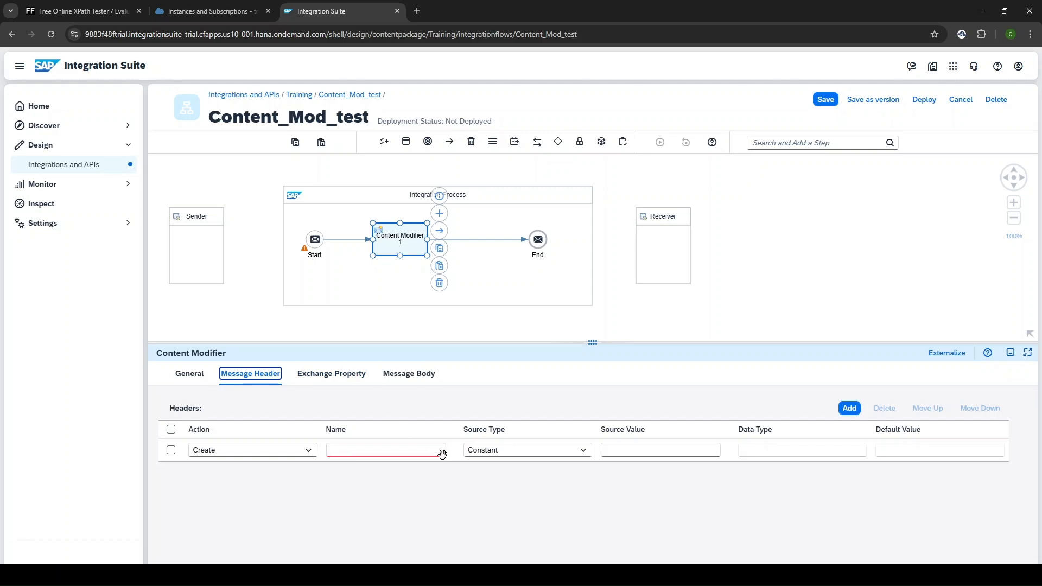
{"action": "left_click", "coordinate": [505, 453]}
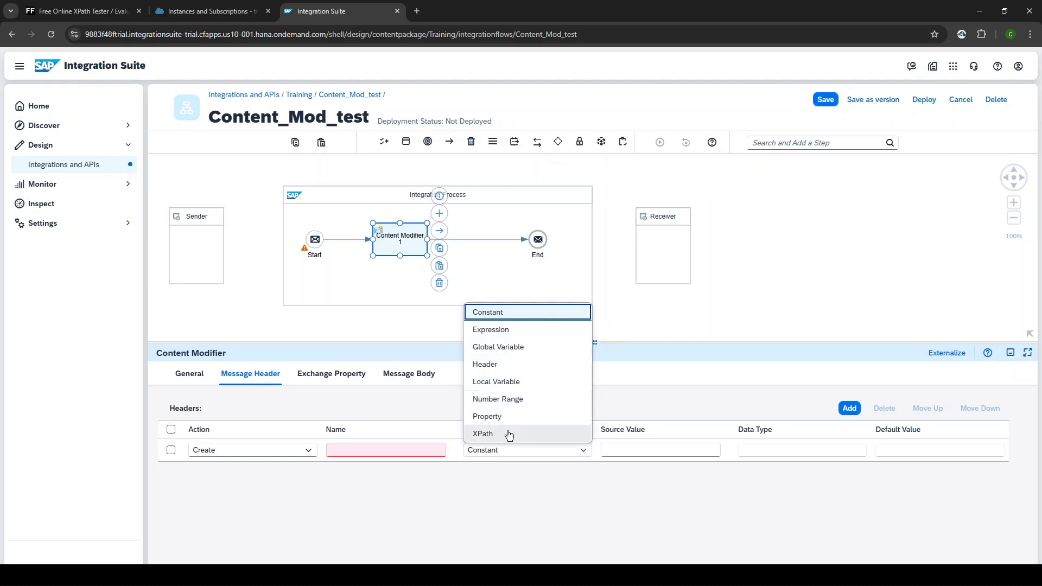
{"action": "left_click", "coordinate": [504, 490]}
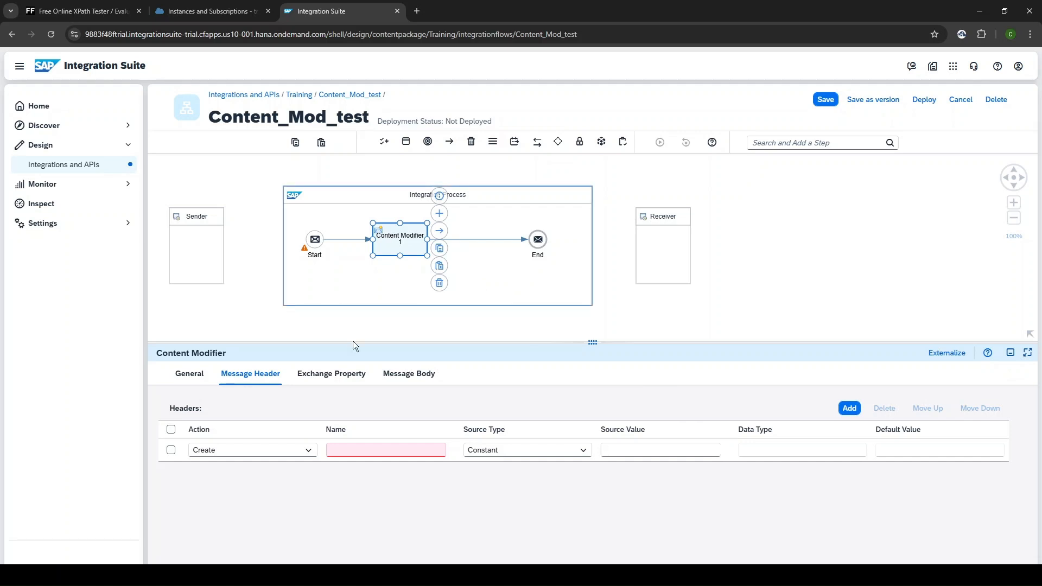
{"action": "left_click", "coordinate": [329, 372]}
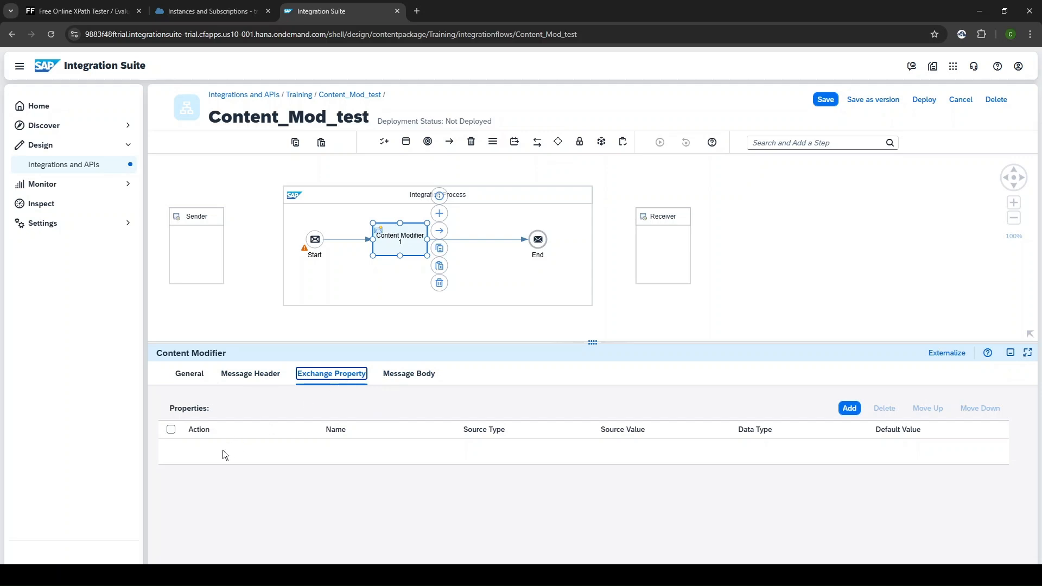
{"action": "left_click", "coordinate": [245, 378]}
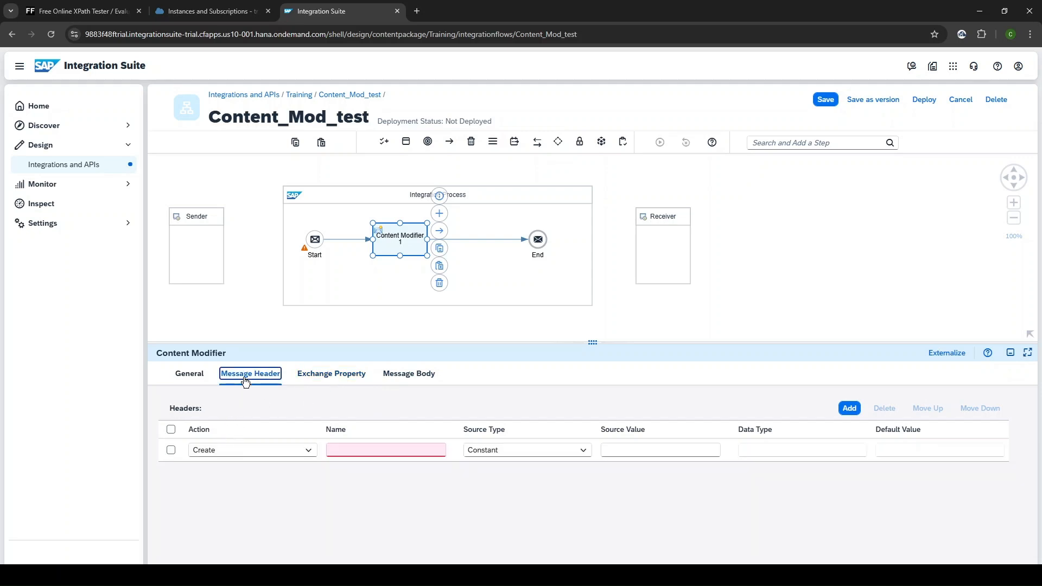
{"action": "left_click", "coordinate": [338, 381]}
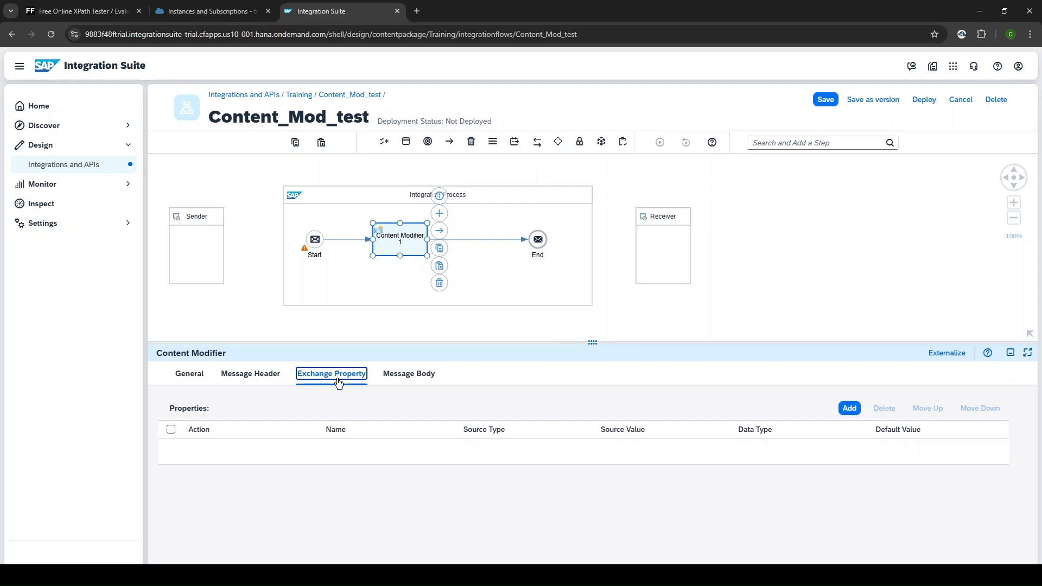
- Fill the message body with <roo> and </root> on separate lines and set the body type to Expression
{"action": "left_click", "coordinate": [416, 376]}
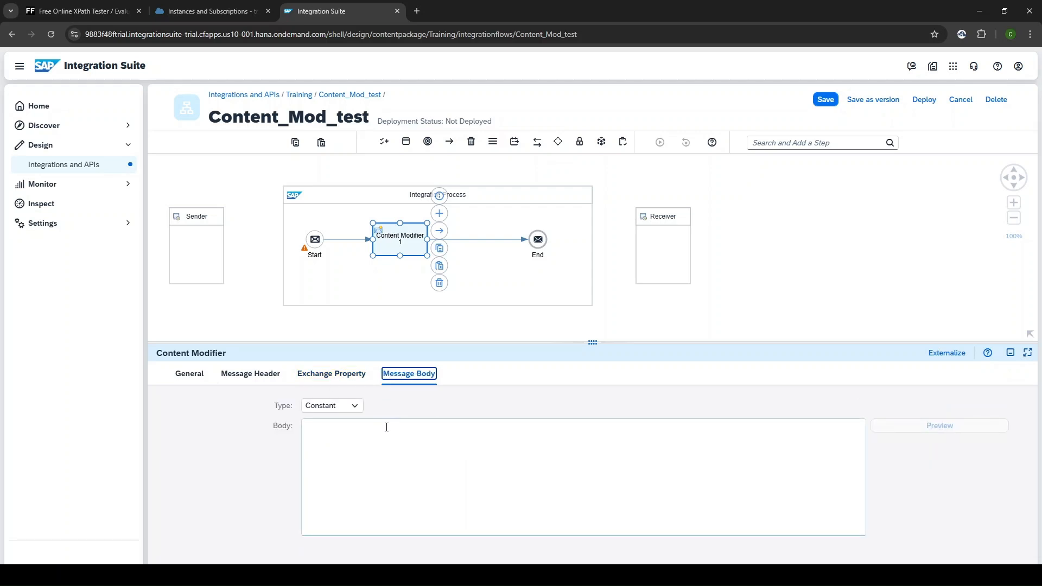
{"action": "left_click", "coordinate": [355, 407]}
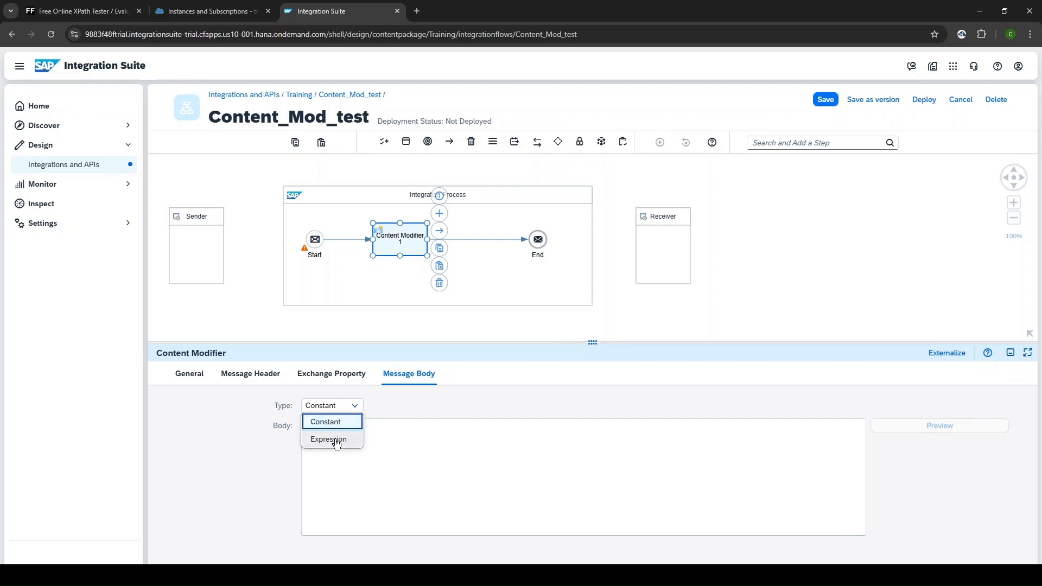
{"action": "left_click", "coordinate": [391, 457]}
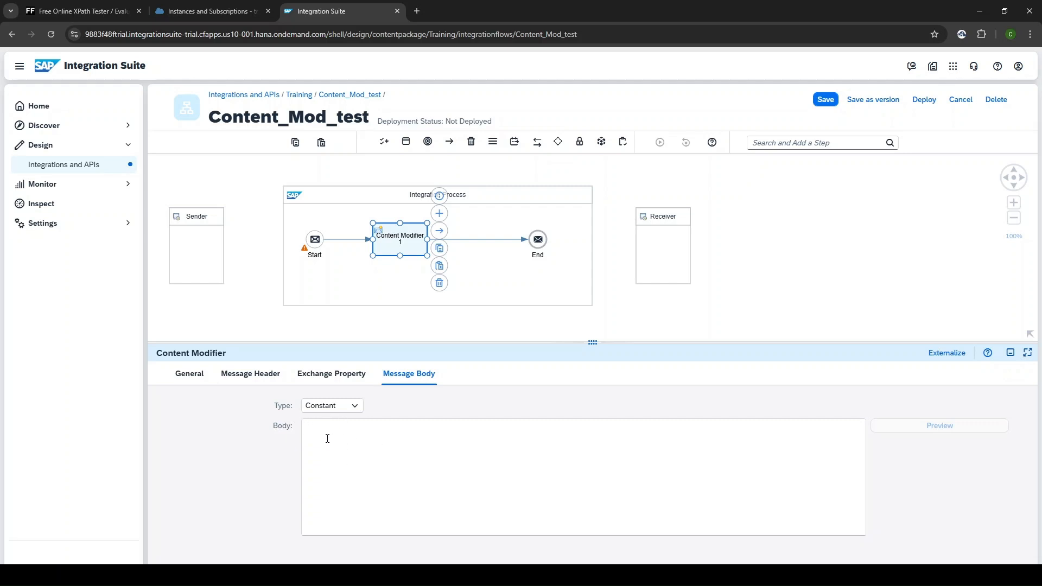
{"action": "type", "text": "<roo>"}
{"action": "key", "text": "Return"}
{"action": "type", "text": "</root>"}
{"action": "left_click", "coordinate": [352, 407]}
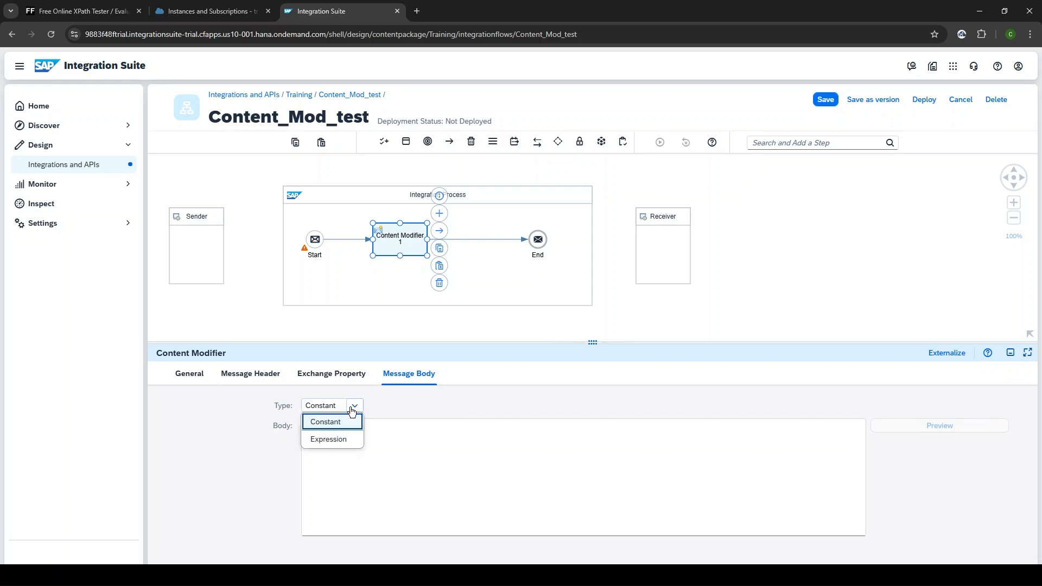
{"action": "left_click", "coordinate": [343, 438]}
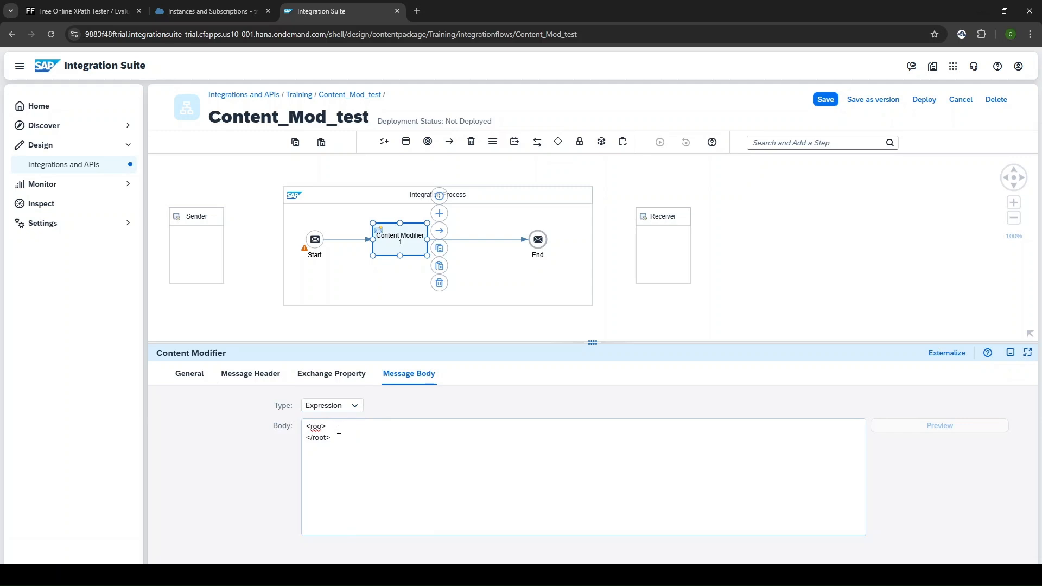
- Correct the body's opening tag to <root> and insert ${in.body} on its own line between the two tags
{"action": "key", "text": "Return"}
{"action": "left_click", "coordinate": [323, 426]}
{"action": "type", "text": "t"}
{"action": "left_click", "coordinate": [328, 433]}
{"action": "type", "text": "{"}
{"action": "type", "text": "${"}
{"action": "type", "text": "in.body"}
{"action": "type", "text": "}"}
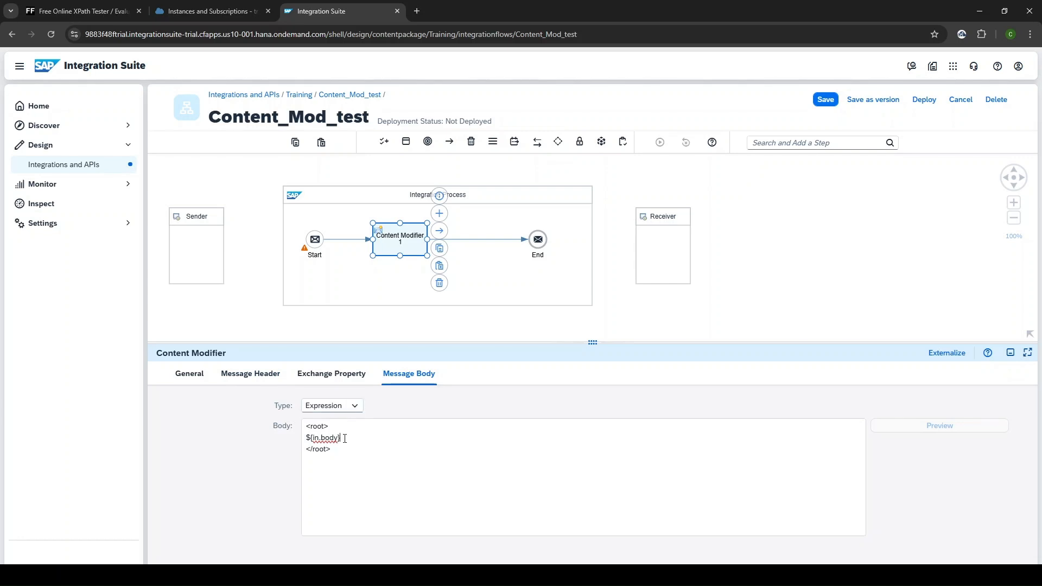
{"action": "left_click_drag", "start_coordinate": [340, 437], "coordinate": [295, 441]}
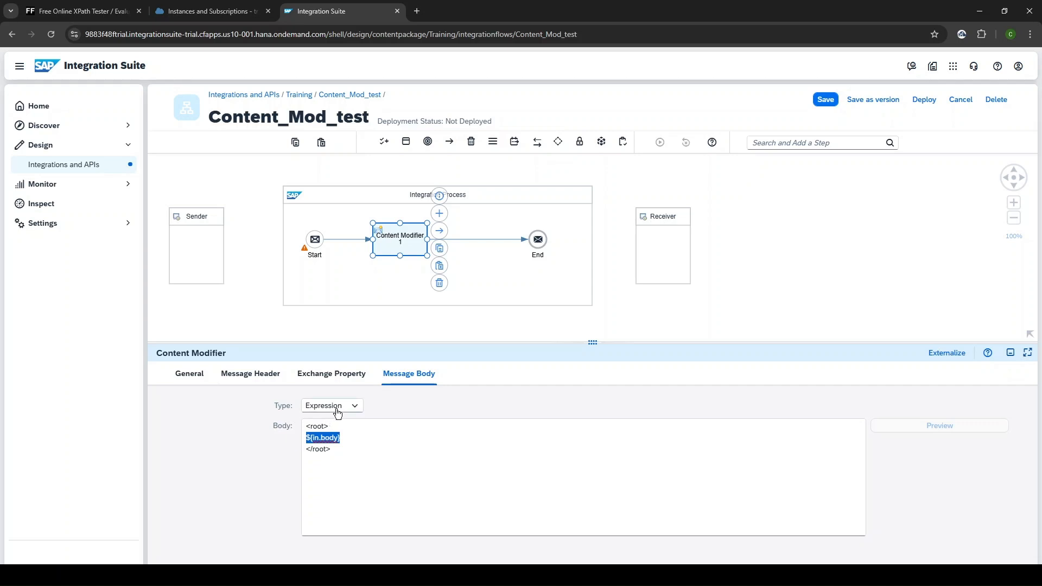
{"action": "left_click", "coordinate": [353, 447]}
{"action": "left_click_drag", "start_coordinate": [345, 437], "coordinate": [298, 440]}
{"action": "left_click", "coordinate": [361, 448]}
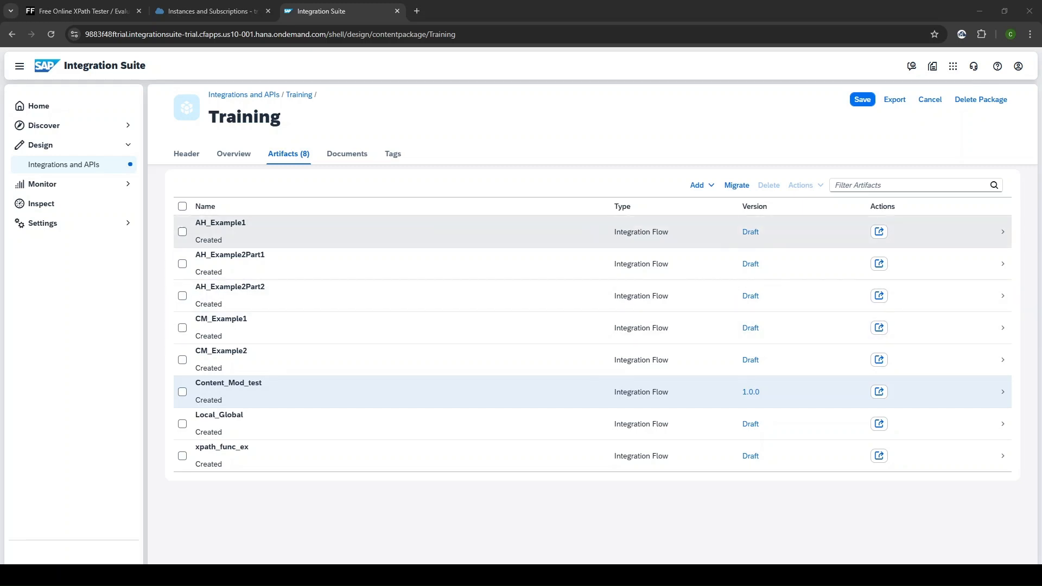
- Open the existing CM_Example1 integration flow from the Training package
{"action": "key", "text": "alt+Tab"}
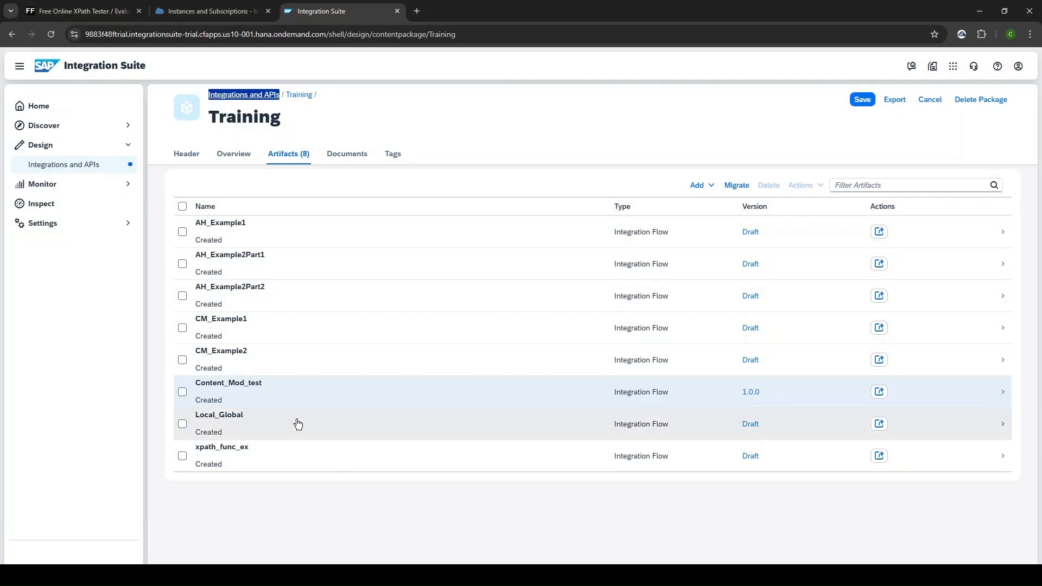
{"action": "left_click", "coordinate": [230, 334]}
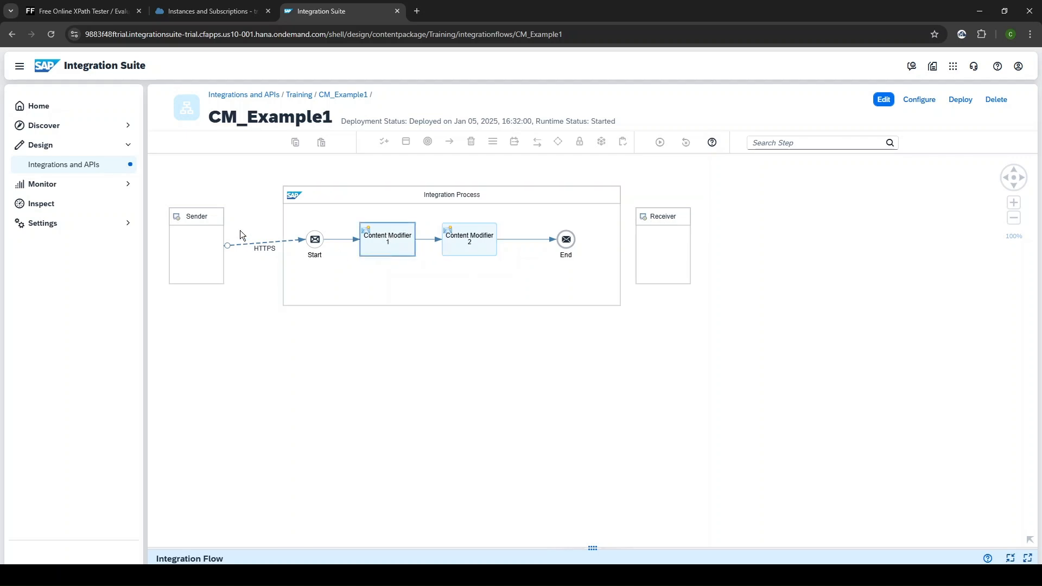
- Open the message header settings of Content Modifier 1 and enlarge the settings area to show all header rows
{"action": "left_click", "coordinate": [259, 245]}
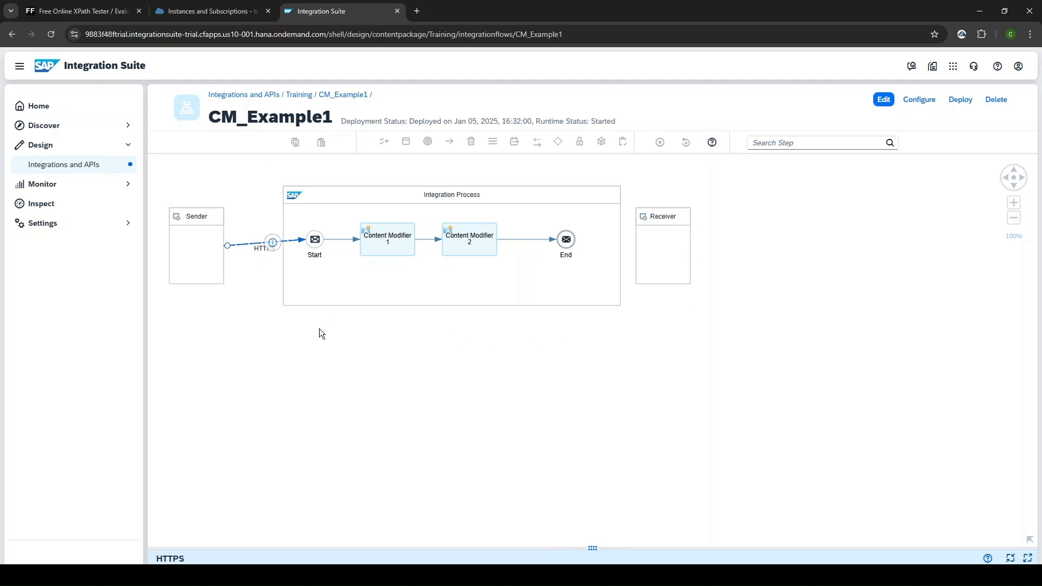
{"action": "left_click", "coordinate": [384, 244]}
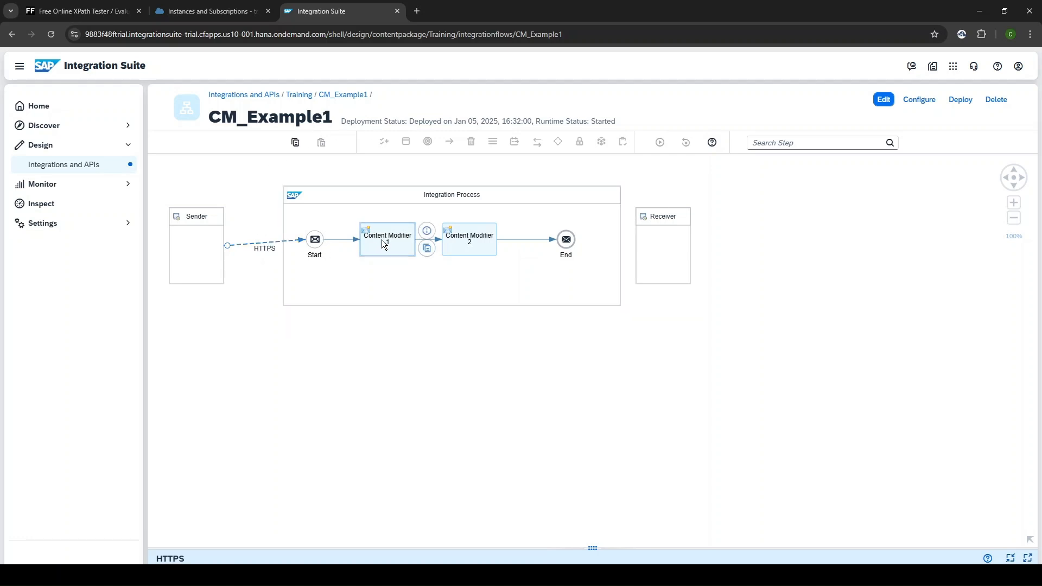
{"action": "left_click", "coordinate": [358, 547]}
{"action": "left_click", "coordinate": [273, 407]}
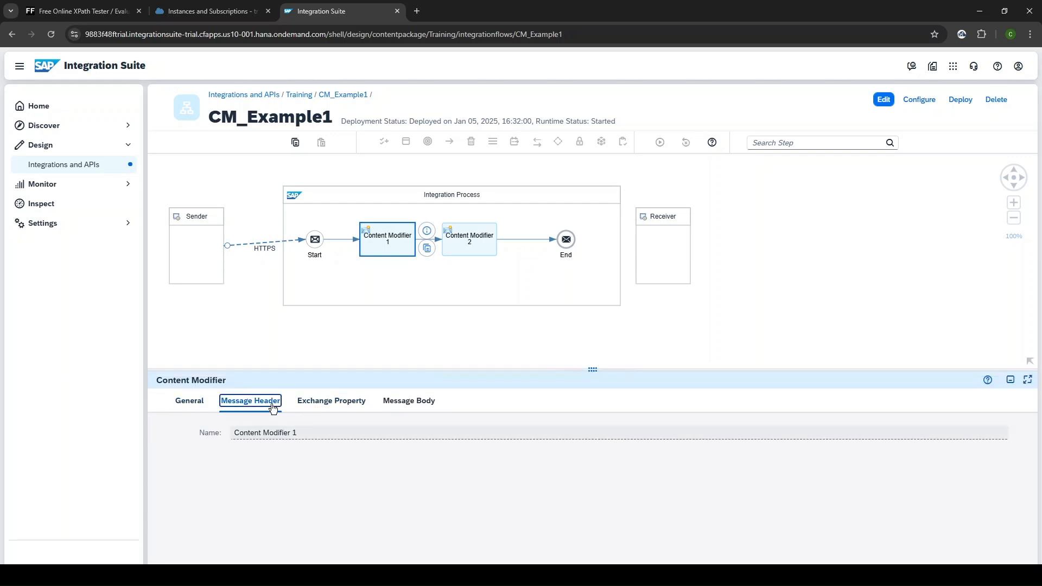
{"action": "left_click_drag", "start_coordinate": [453, 370], "coordinate": [503, 293]}
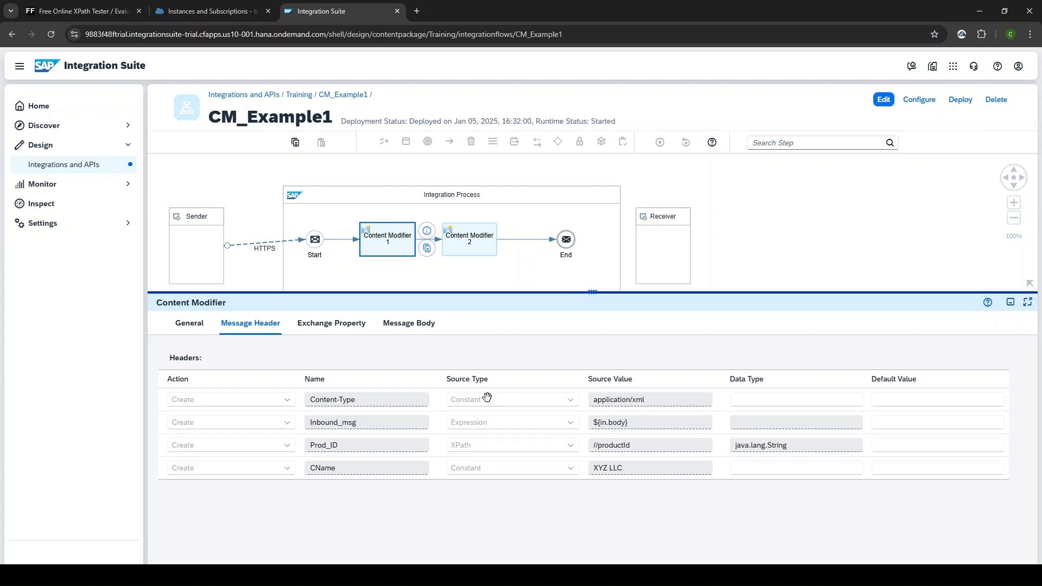
- Examine the source values of the Content-Type, Inbound_msg and Prod_ID headers and the data type of Prod_ID
{"action": "left_click", "coordinate": [654, 400]}
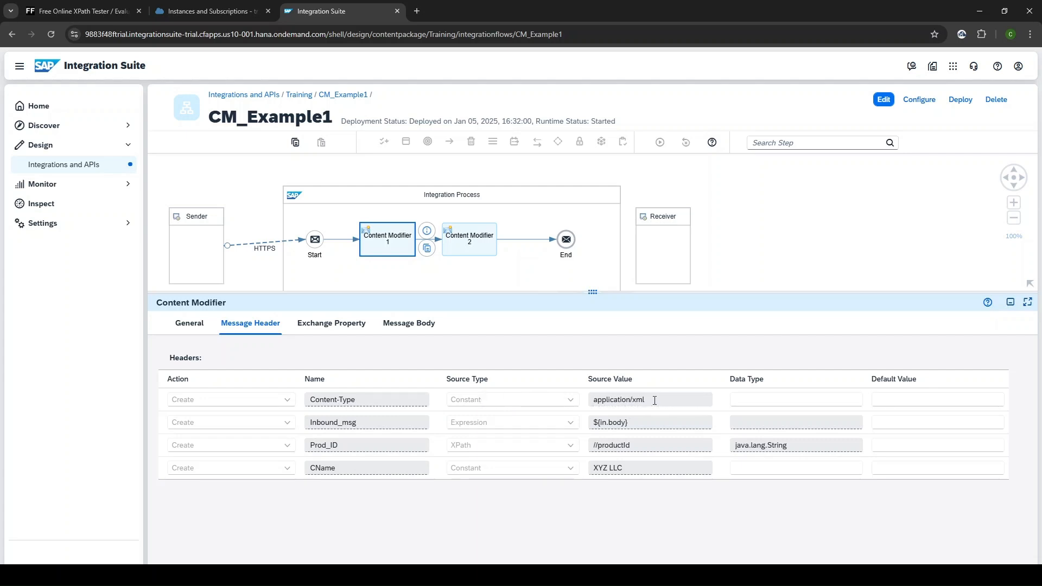
{"action": "left_click_drag", "start_coordinate": [649, 399], "coordinate": [581, 399]}
{"action": "left_click", "coordinate": [369, 420]}
{"action": "left_click", "coordinate": [634, 444]}
{"action": "left_click_drag", "start_coordinate": [634, 446], "coordinate": [580, 442]}
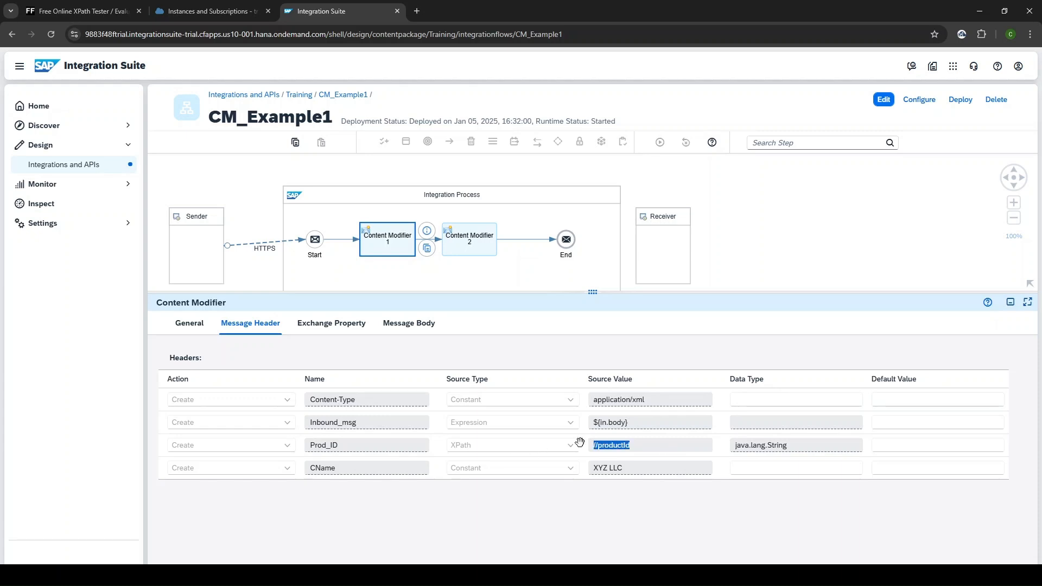
{"action": "left_click", "coordinate": [755, 445]}
{"action": "left_click_drag", "start_coordinate": [806, 444], "coordinate": [736, 444]}
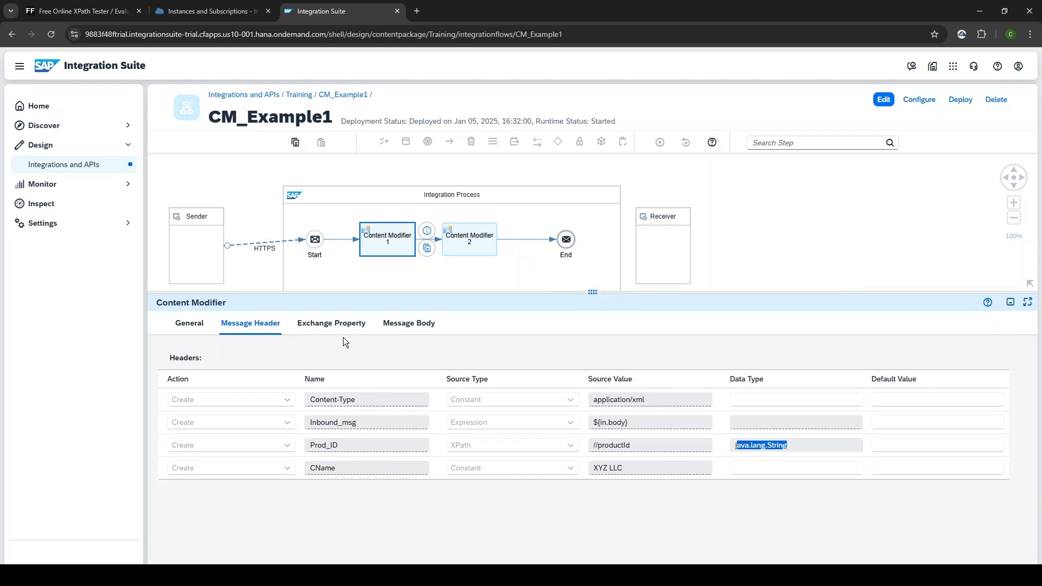
- Review the timestamp exchange property's source value and open the message body of Content Modifier 1
{"action": "left_click", "coordinate": [336, 325]}
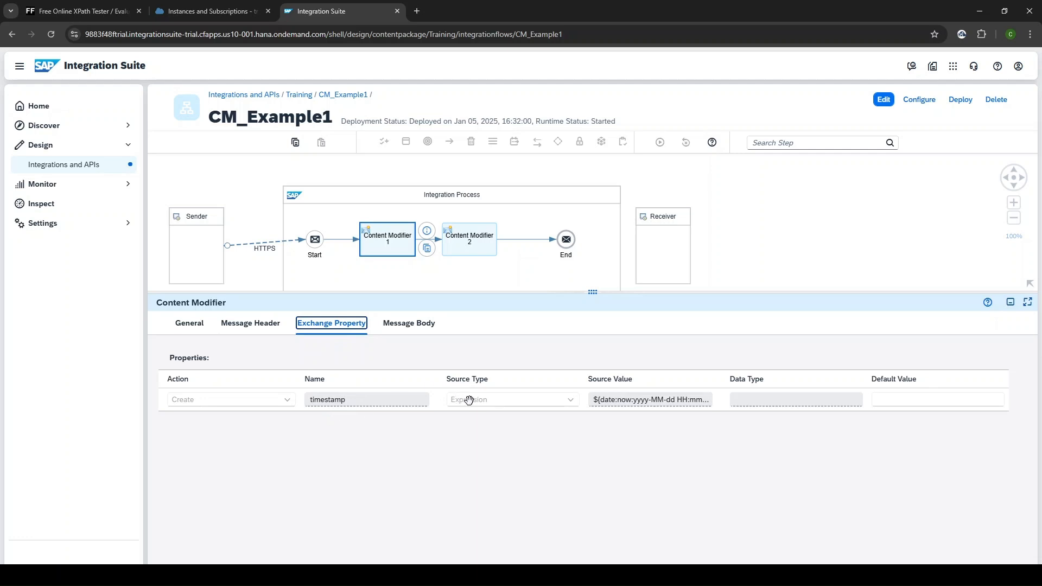
{"action": "left_click", "coordinate": [626, 401]}
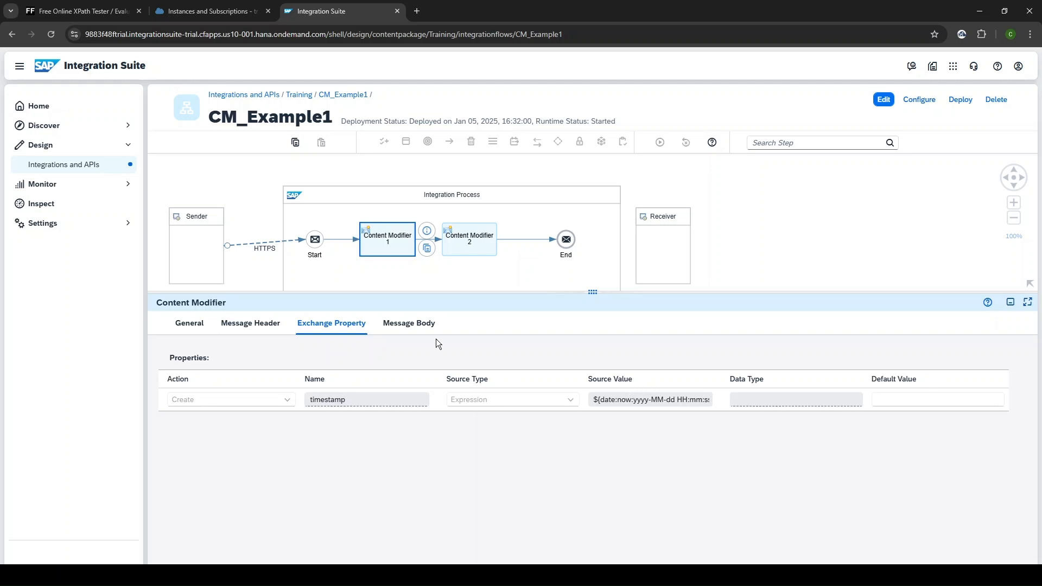
{"action": "left_click", "coordinate": [411, 324]}
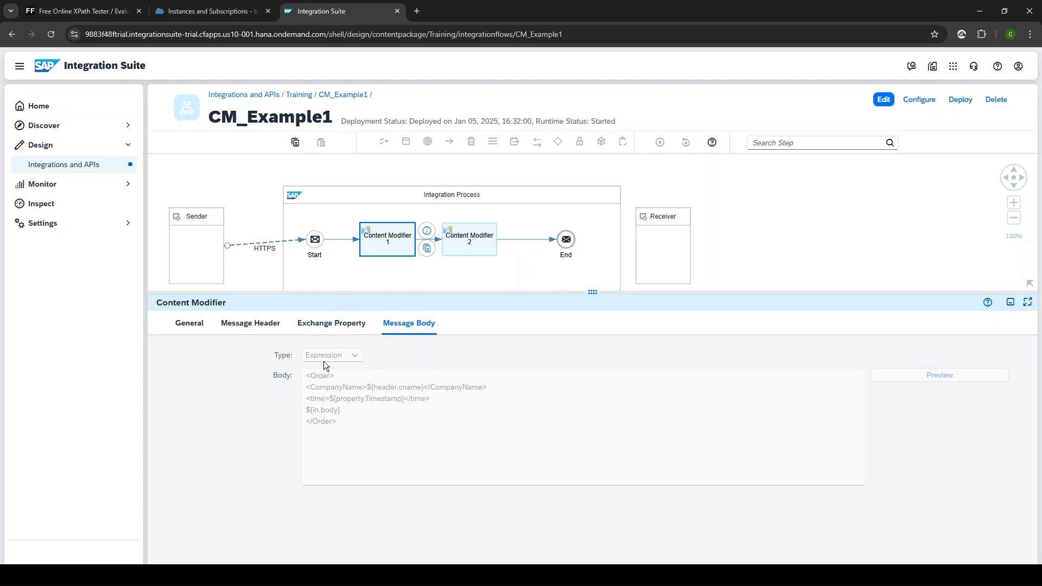
- Put the flow into edit mode and examine the message body's Order tags and its header, property and in.body expressions
{"action": "left_click", "coordinate": [883, 100]}
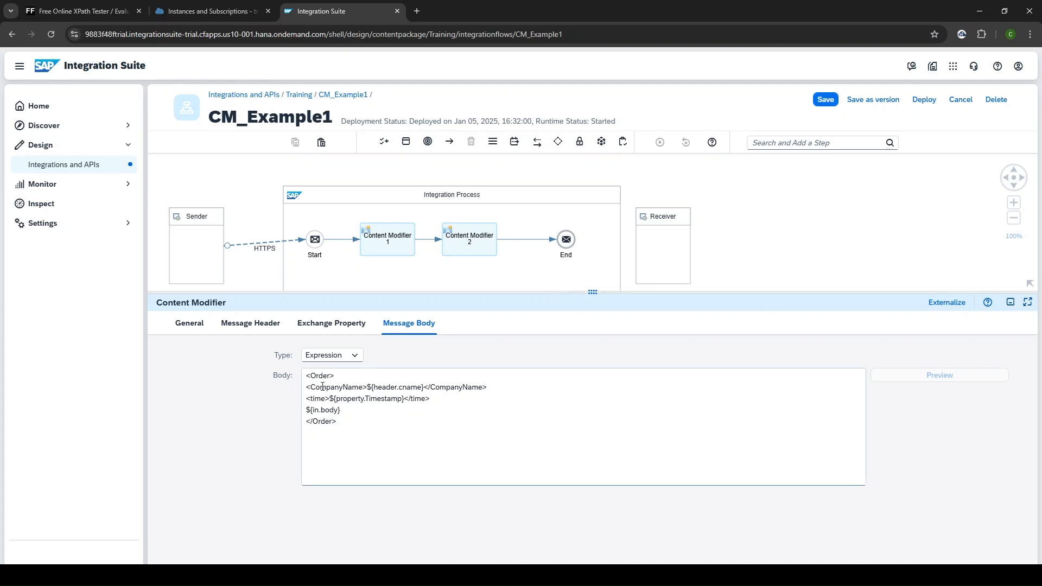
{"action": "left_click", "coordinate": [333, 376]}
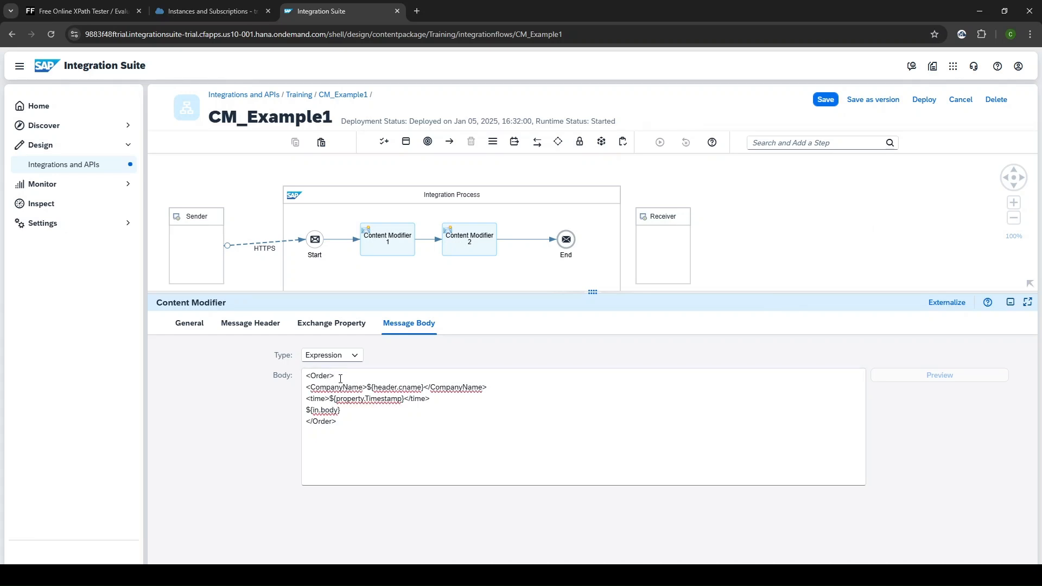
{"action": "left_click_drag", "start_coordinate": [350, 413], "coordinate": [306, 411]}
{"action": "left_click", "coordinate": [339, 374]}
{"action": "left_click_drag", "start_coordinate": [336, 376], "coordinate": [305, 375]}
{"action": "left_click_drag", "start_coordinate": [368, 387], "coordinate": [425, 389]}
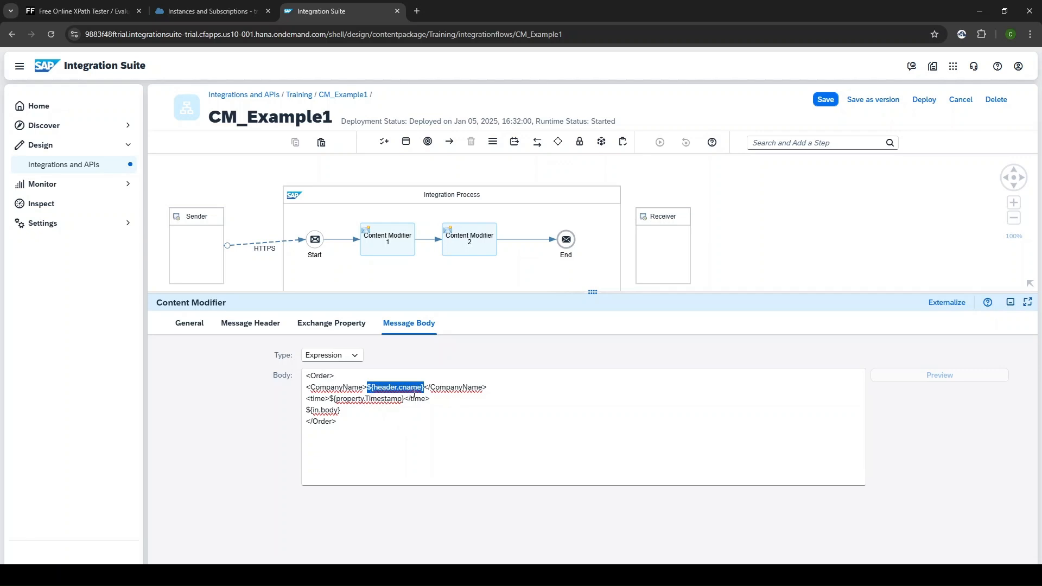
{"action": "left_click", "coordinate": [399, 411]}
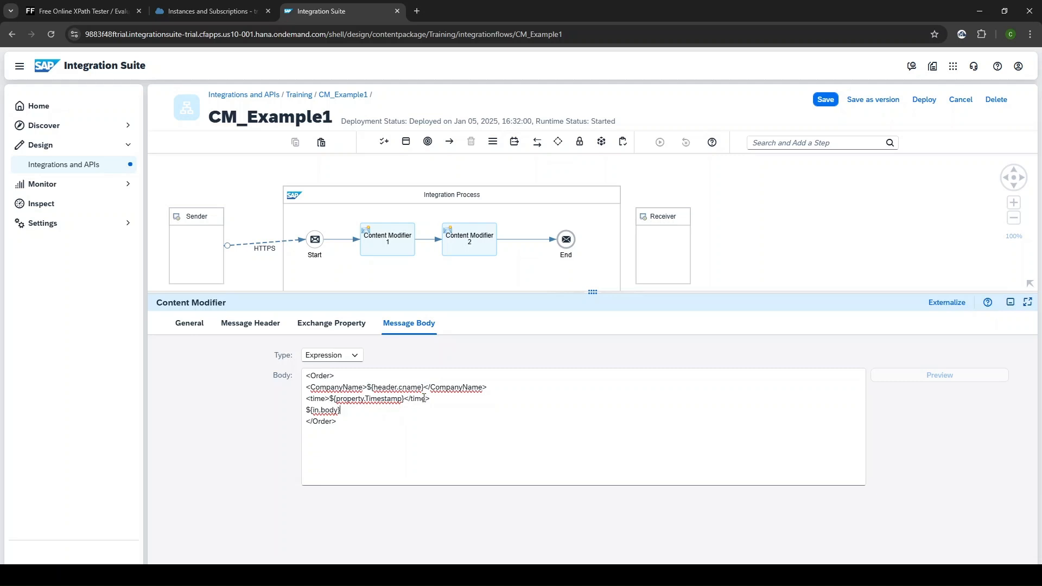
{"action": "left_click_drag", "start_coordinate": [430, 399], "coordinate": [306, 399]}
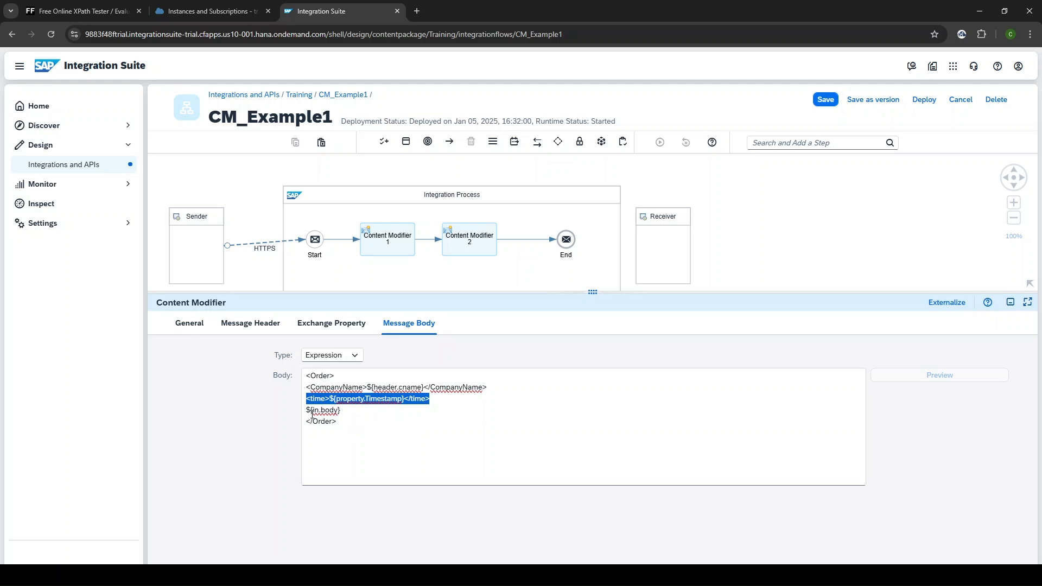
{"action": "left_click", "coordinate": [381, 419]}
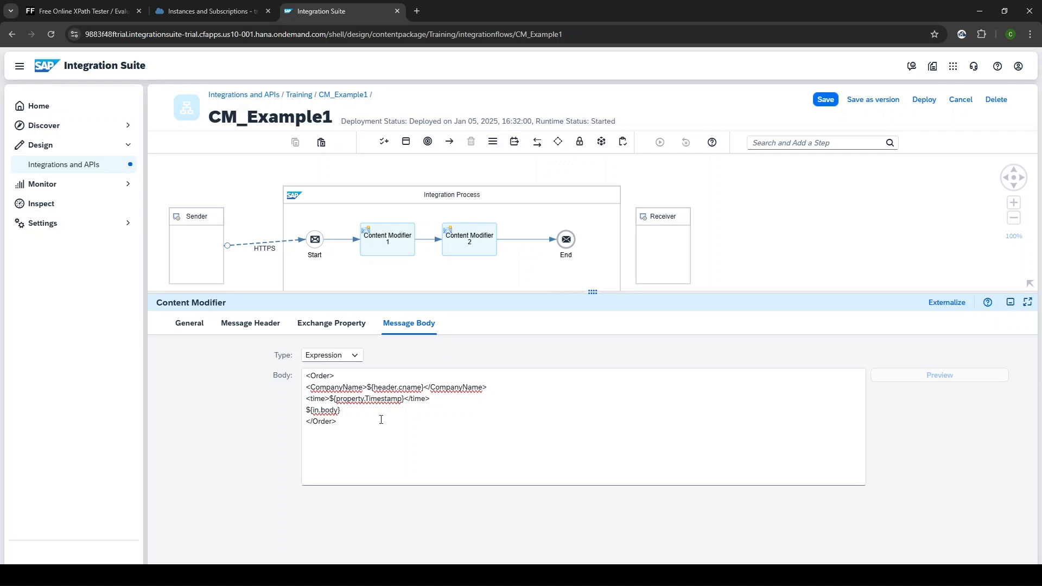
- Compare the exchange property's name with the property reference inside the message body's time element
{"action": "left_click", "coordinate": [347, 332]}
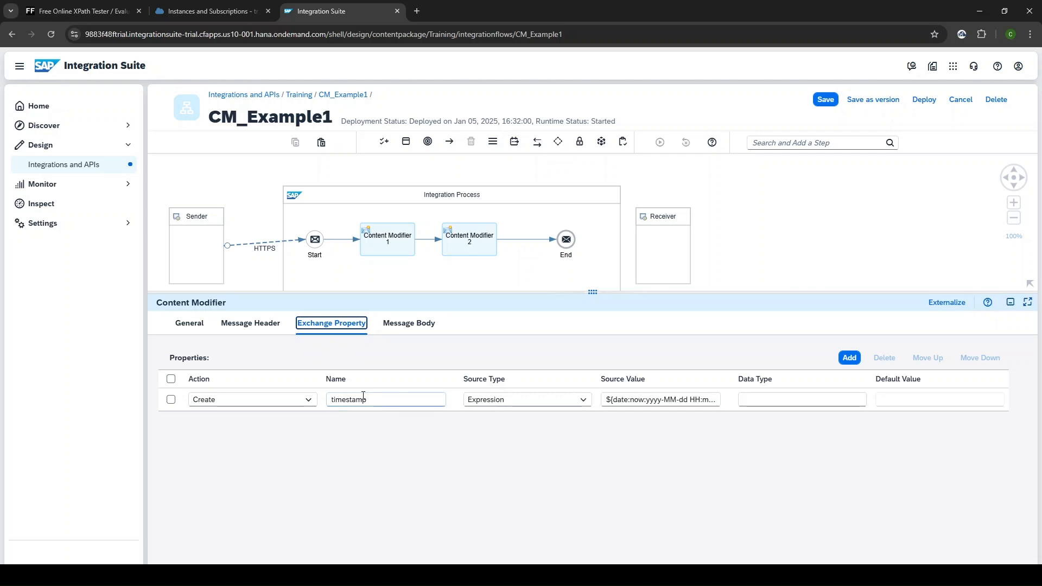
{"action": "left_click", "coordinate": [407, 327]}
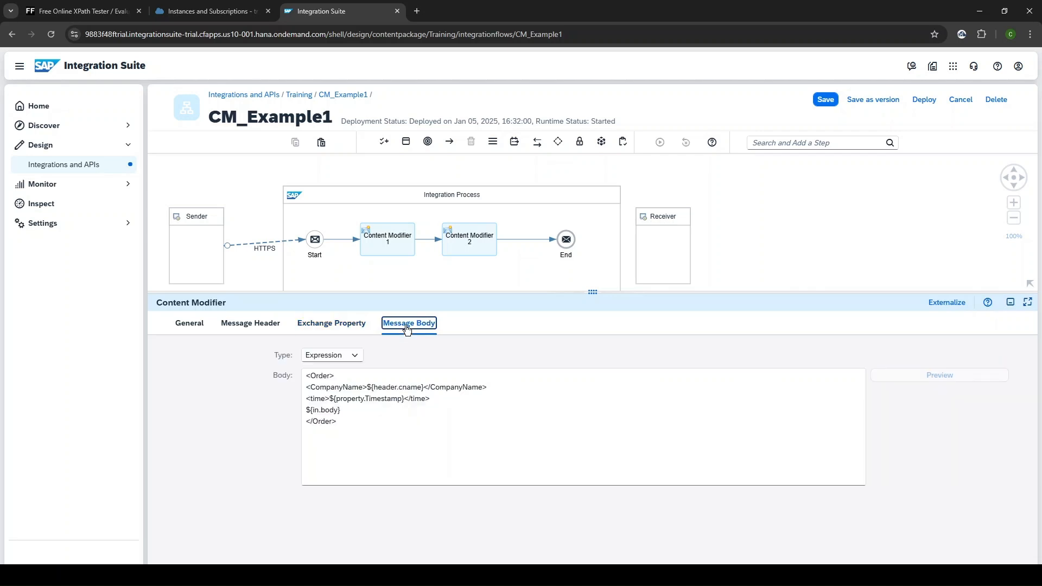
{"action": "left_click", "coordinate": [369, 399]}
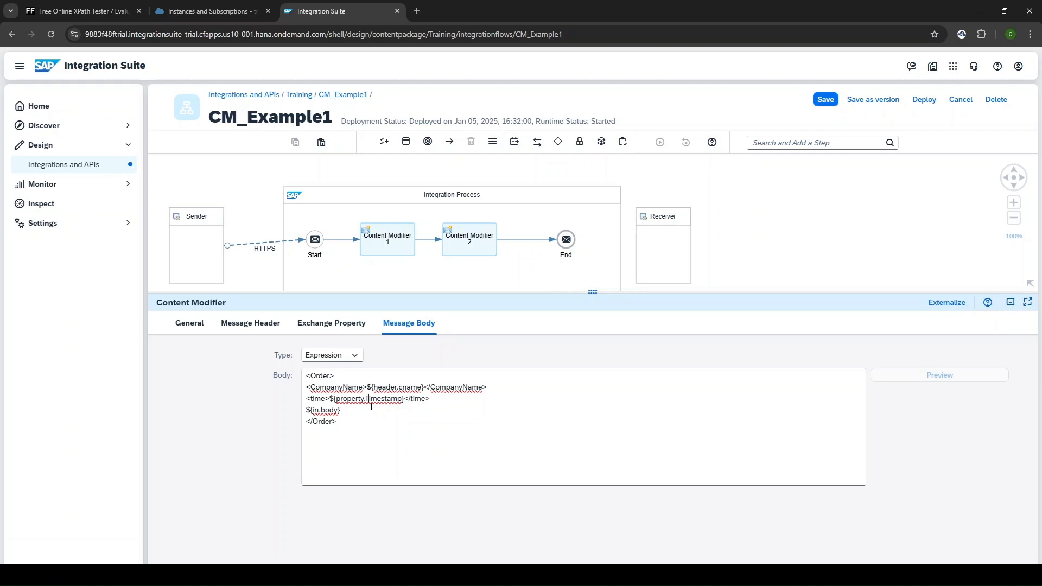
{"action": "left_click_drag", "start_coordinate": [365, 398], "coordinate": [402, 399]}
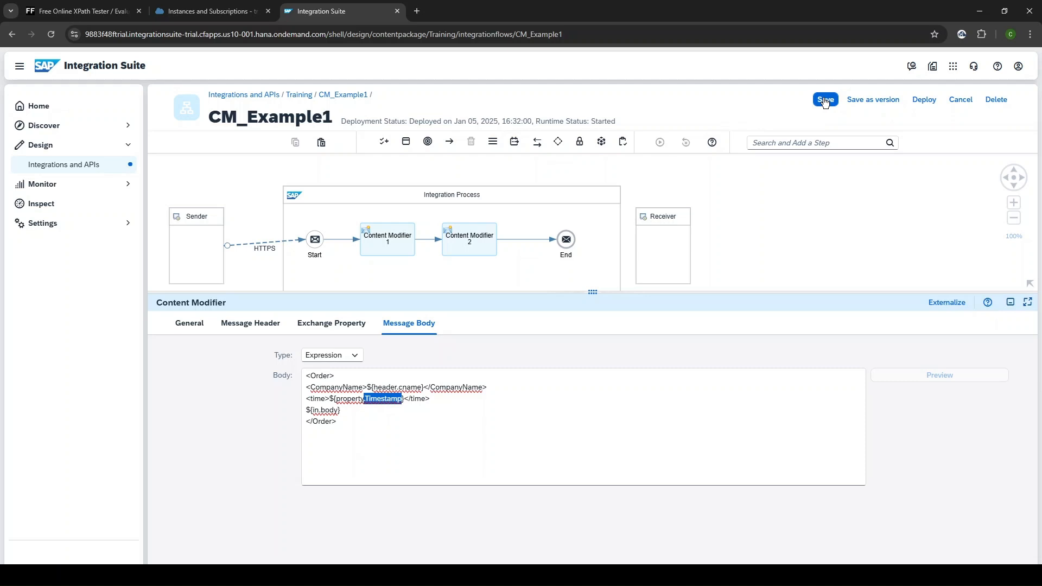
- Save CM_Example1 and deploy it on the Cloud Integration runtime profile
{"action": "left_click", "coordinate": [824, 101]}
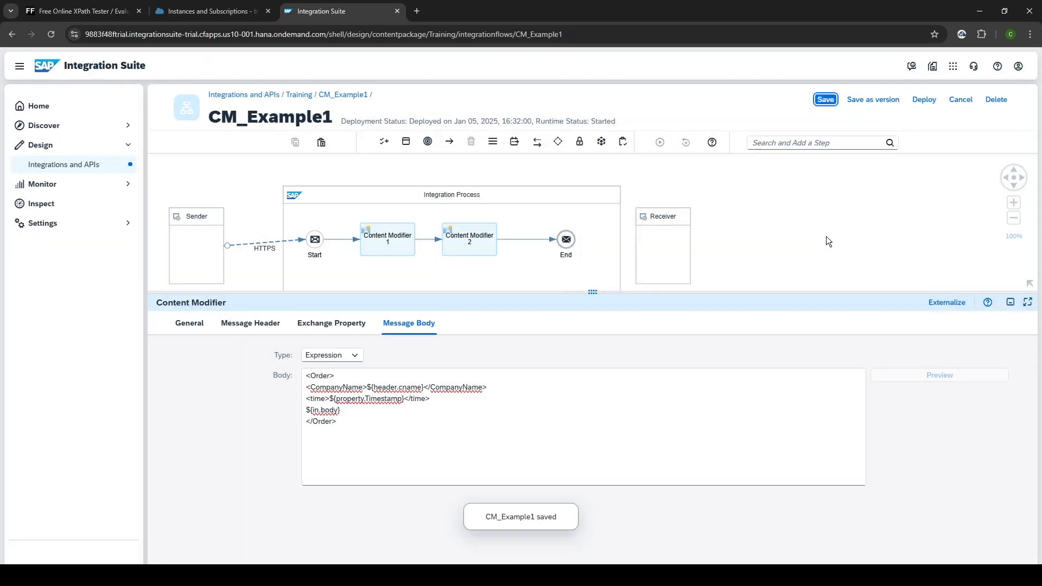
{"action": "left_click", "coordinate": [931, 102]}
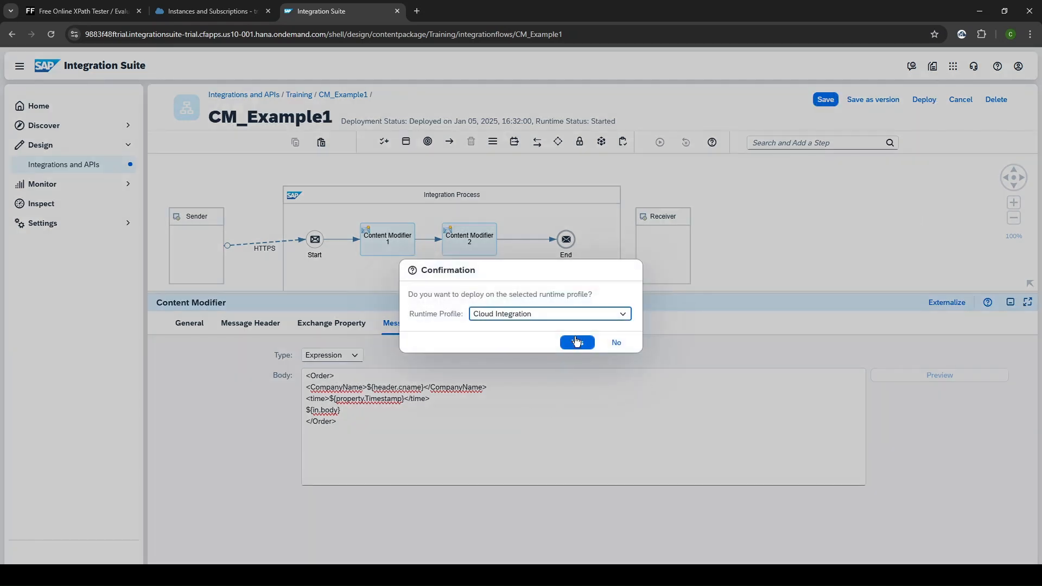
{"action": "left_click", "coordinate": [577, 340]}
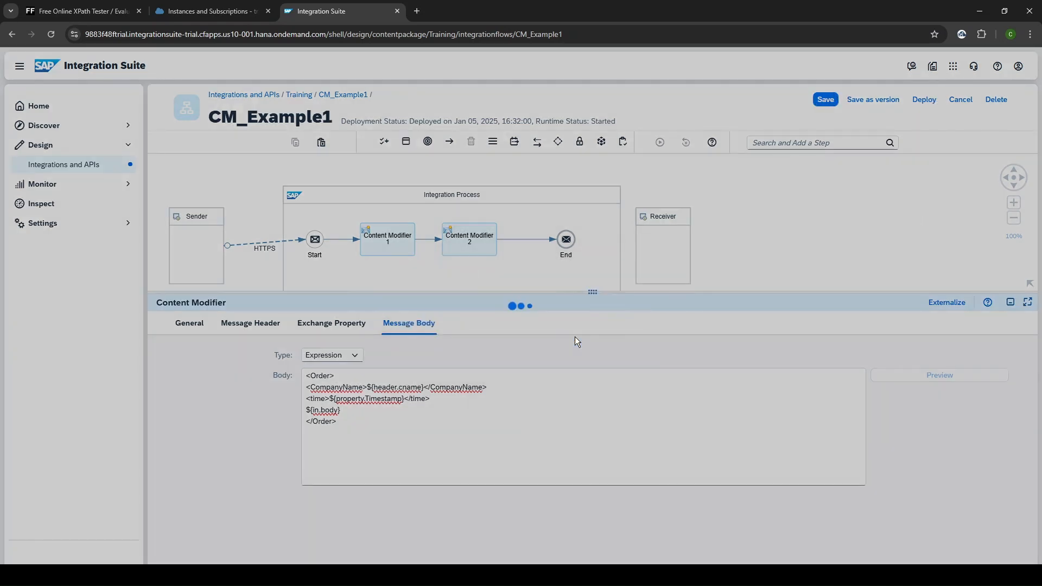
{"action": "left_click", "coordinate": [577, 336]}
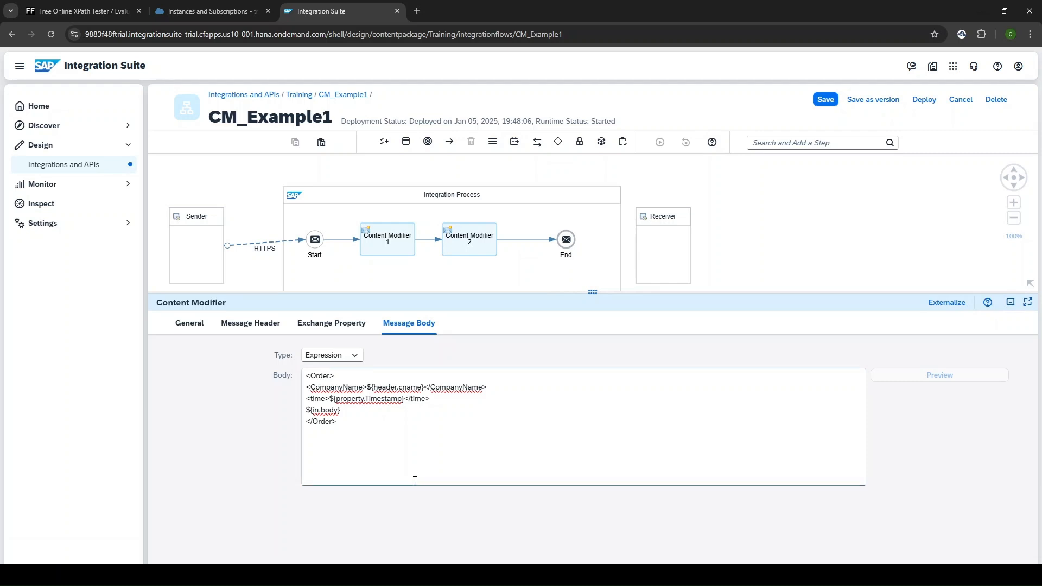
- Open the monitoring overview for integrations and APIs and list all started integration content
{"action": "left_click", "coordinate": [479, 575]}
{"action": "left_click", "coordinate": [69, 187]}
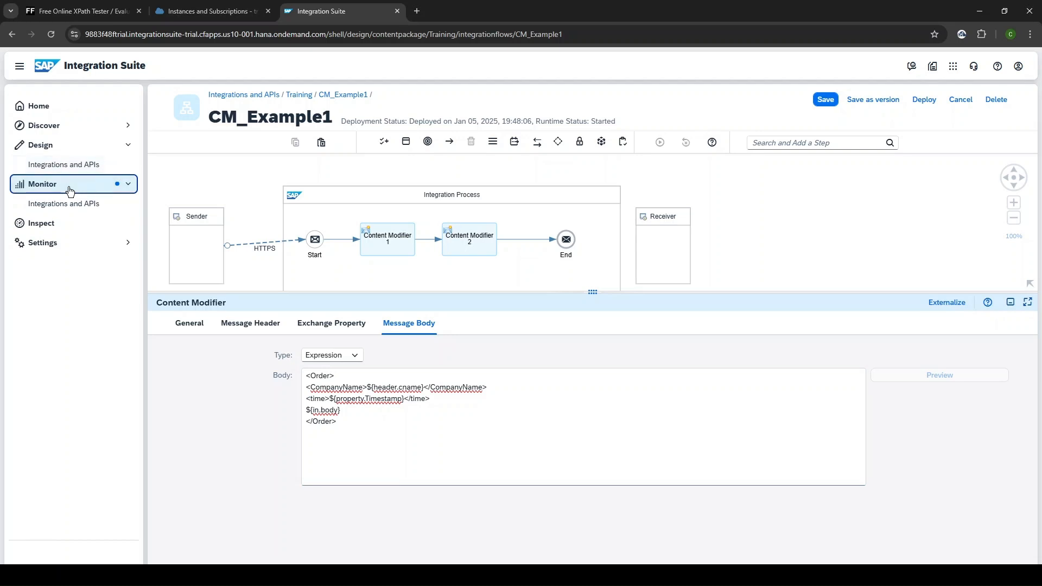
{"action": "left_click", "coordinate": [68, 205]}
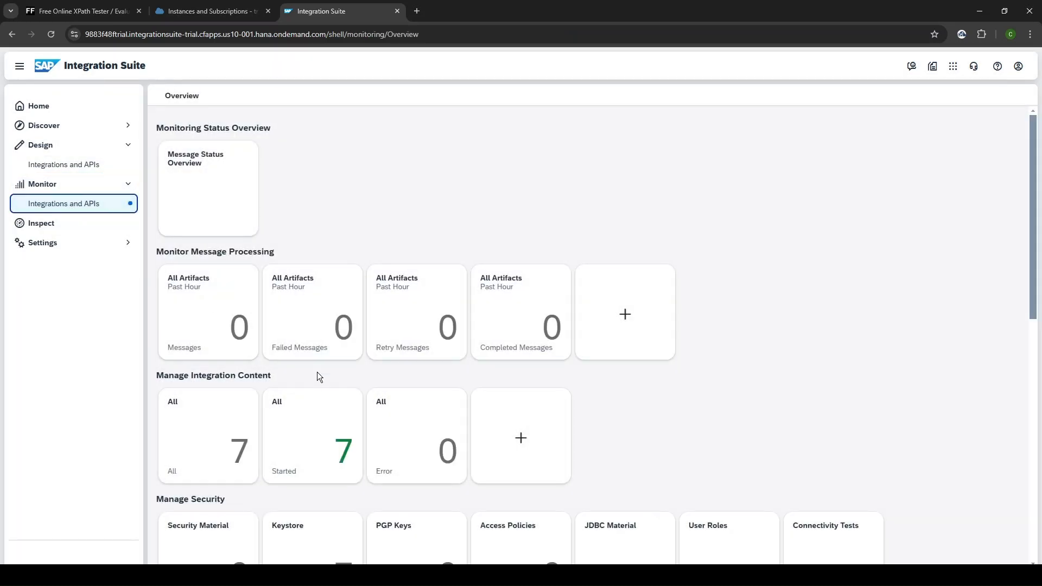
{"action": "left_click", "coordinate": [282, 426]}
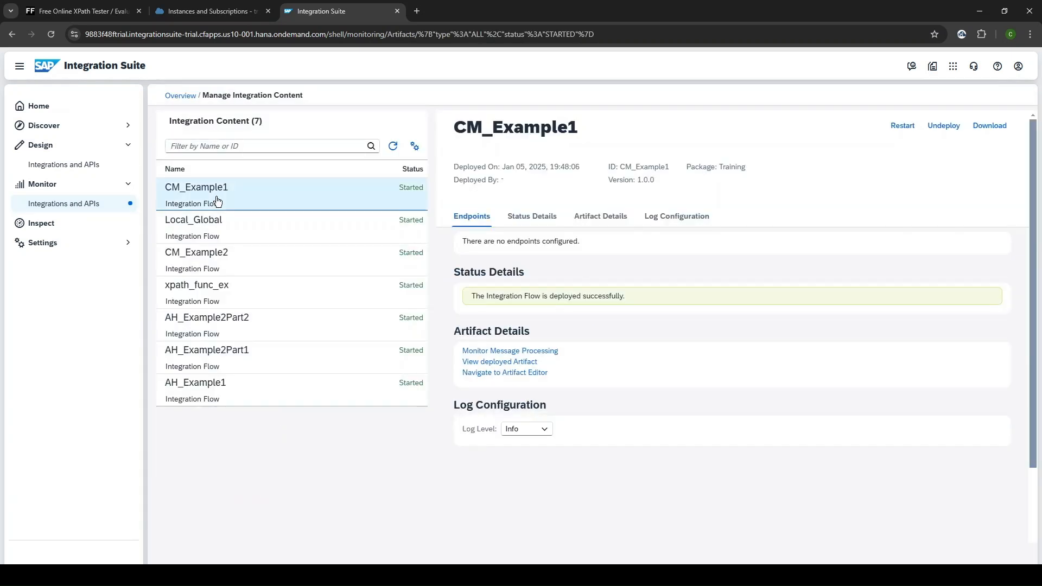
- Compare the endpoint details of the deployed CM_Example1 and CM_Example2 flows and highlight the endpoint URL of CM_Example2
{"action": "left_click", "coordinate": [217, 201]}
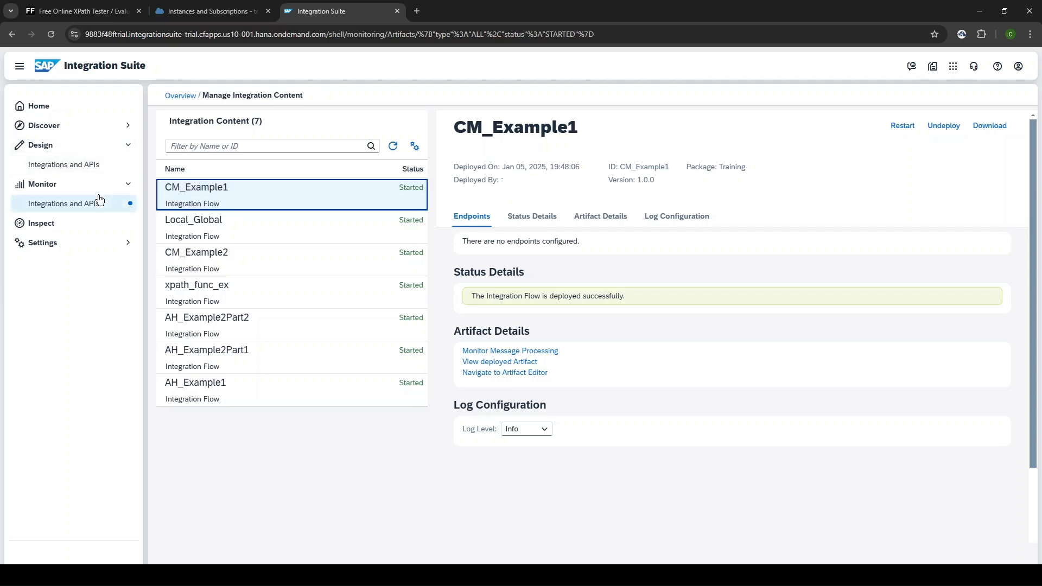
{"action": "left_click", "coordinate": [193, 263]}
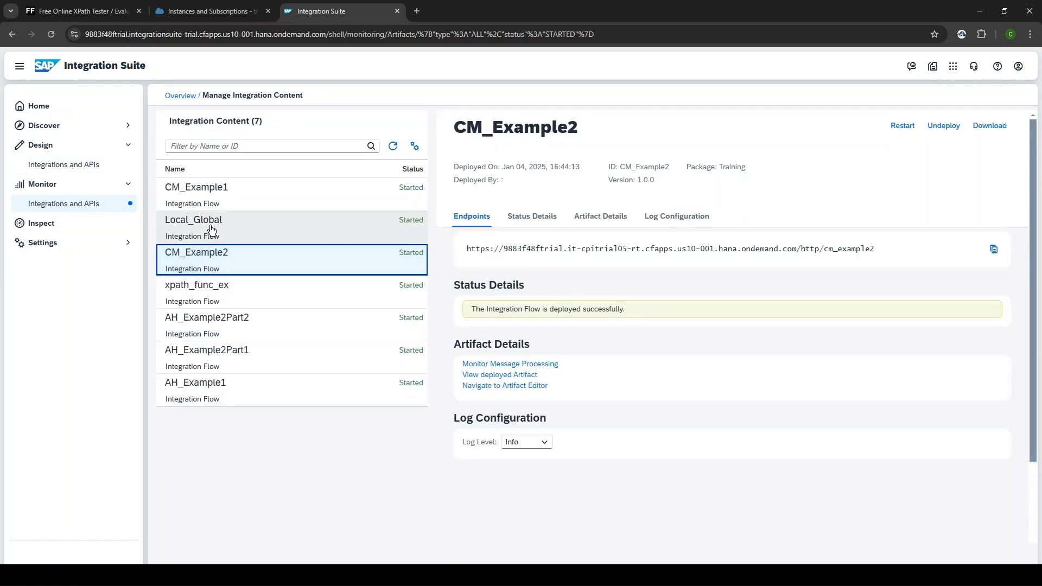
{"action": "left_click", "coordinate": [223, 204]}
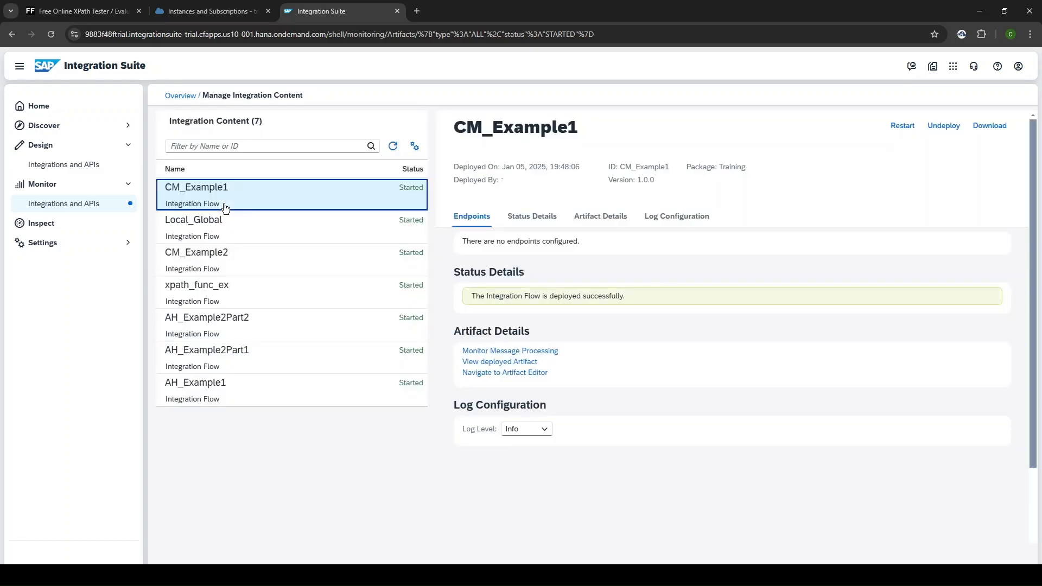
{"action": "left_click", "coordinate": [239, 260]}
{"action": "left_click", "coordinate": [286, 195]}
{"action": "left_click", "coordinate": [252, 251]}
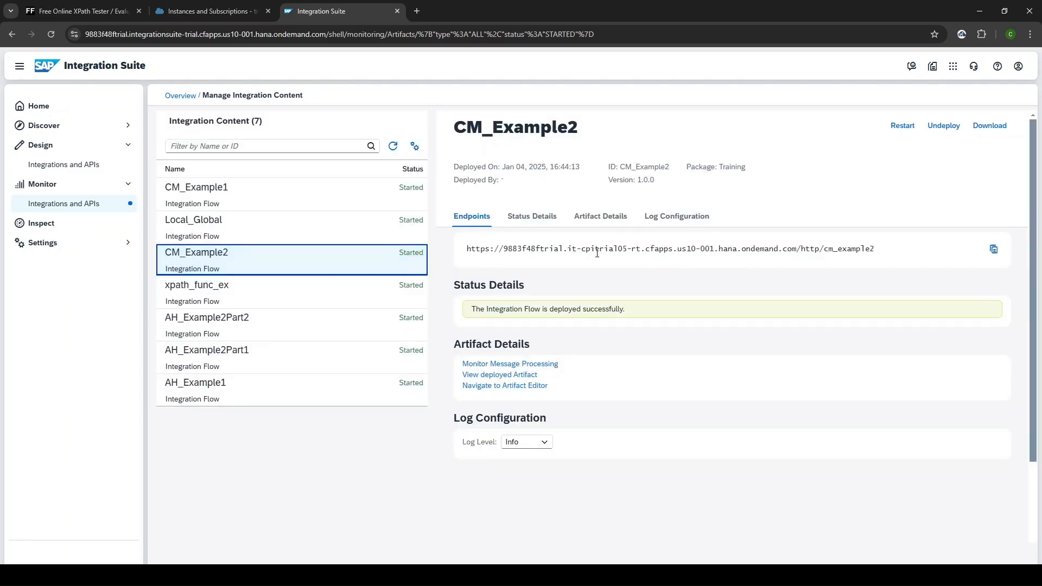
{"action": "left_click_drag", "start_coordinate": [883, 252], "coordinate": [486, 245]}
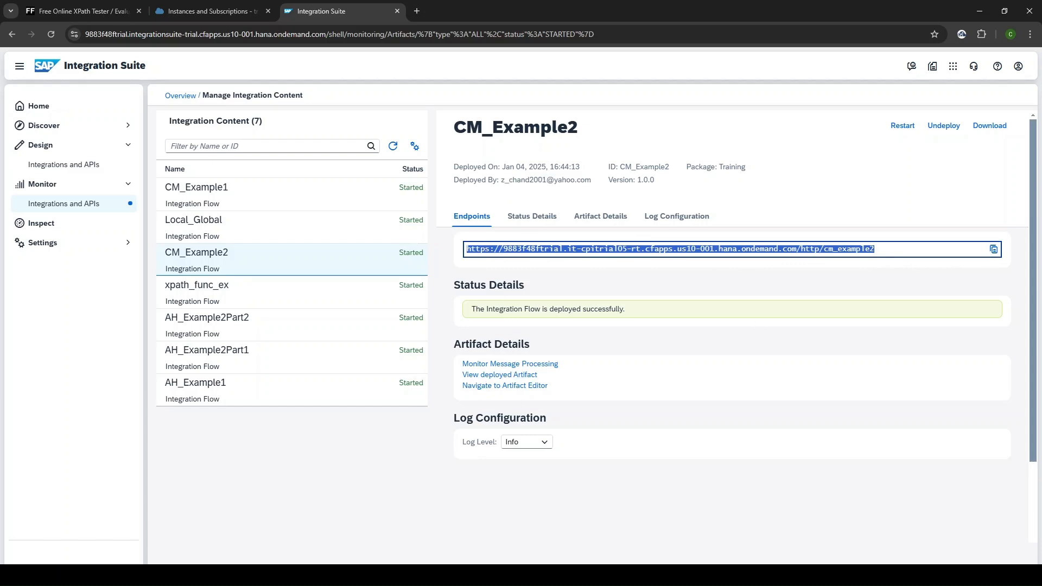
- Switch to Postman and review the authorization settings and XML body of the CM_Example1 request
{"action": "key", "text": "alt+Tab"}
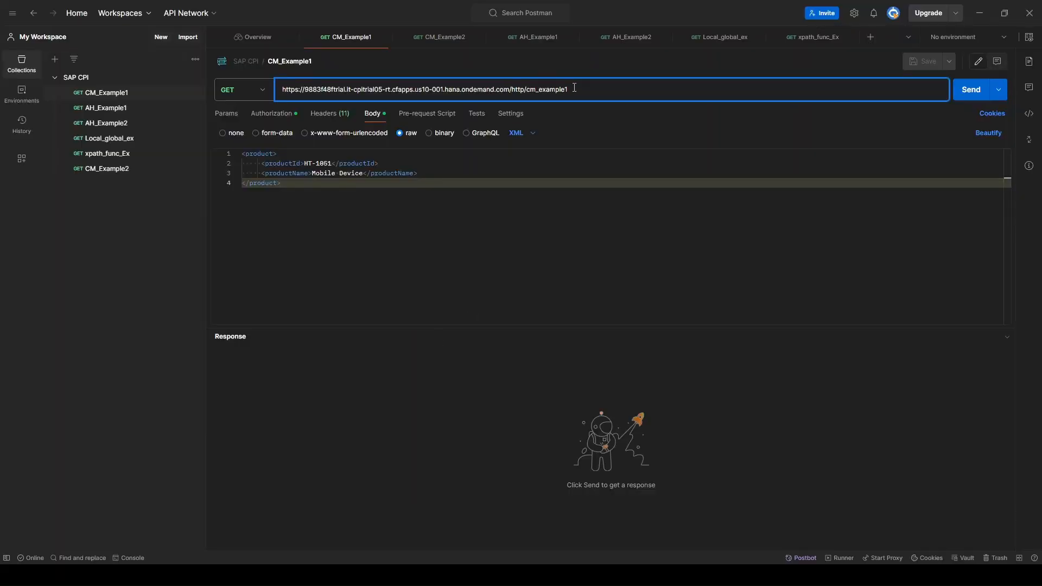
{"action": "left_click", "coordinate": [284, 120]}
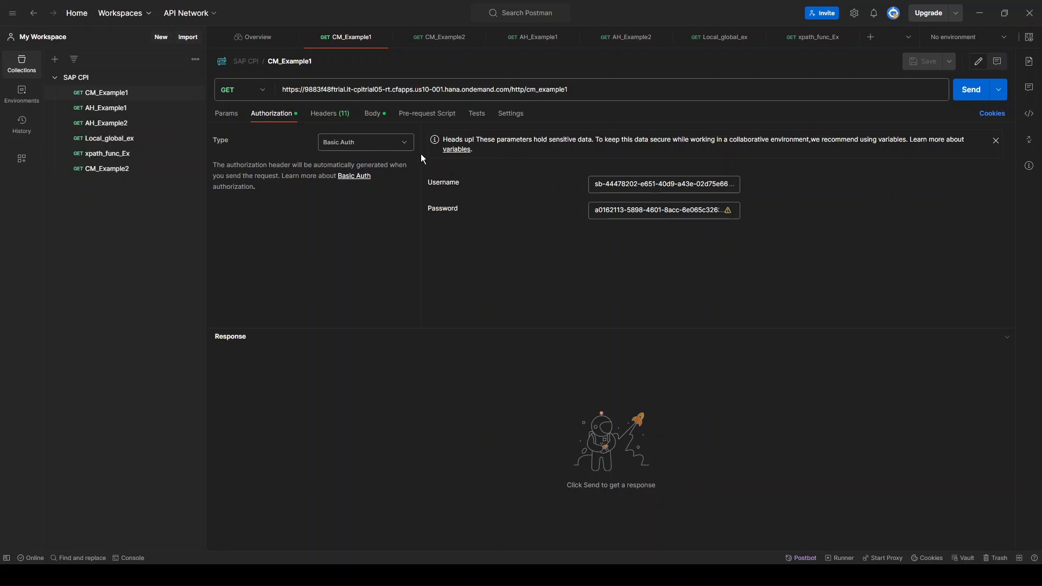
{"action": "left_click", "coordinate": [378, 120]}
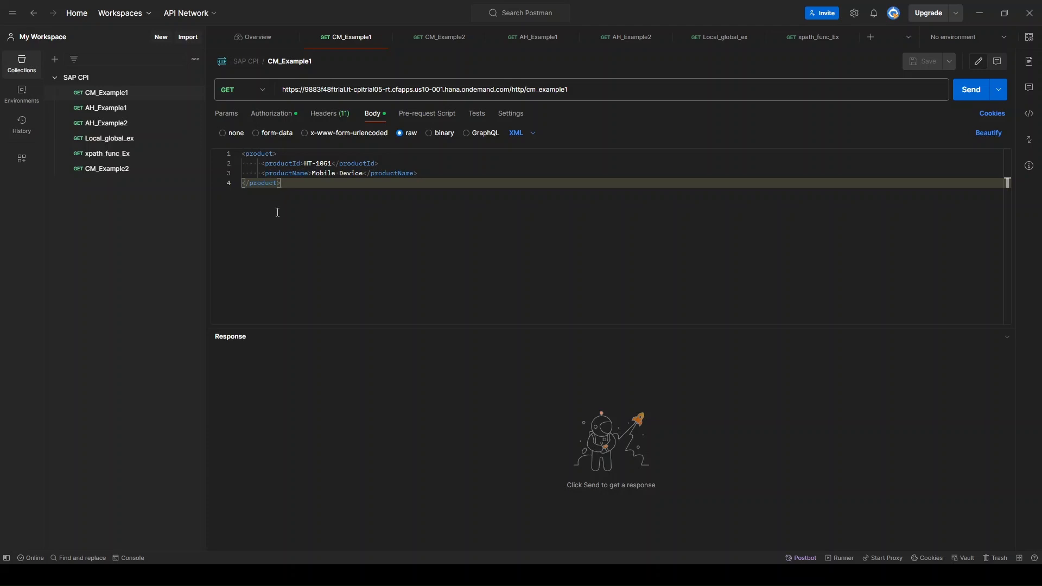
- Send the CM_Example1 request and inspect the company name, time and product elements in the returned order XML
{"action": "left_click", "coordinate": [970, 92]}
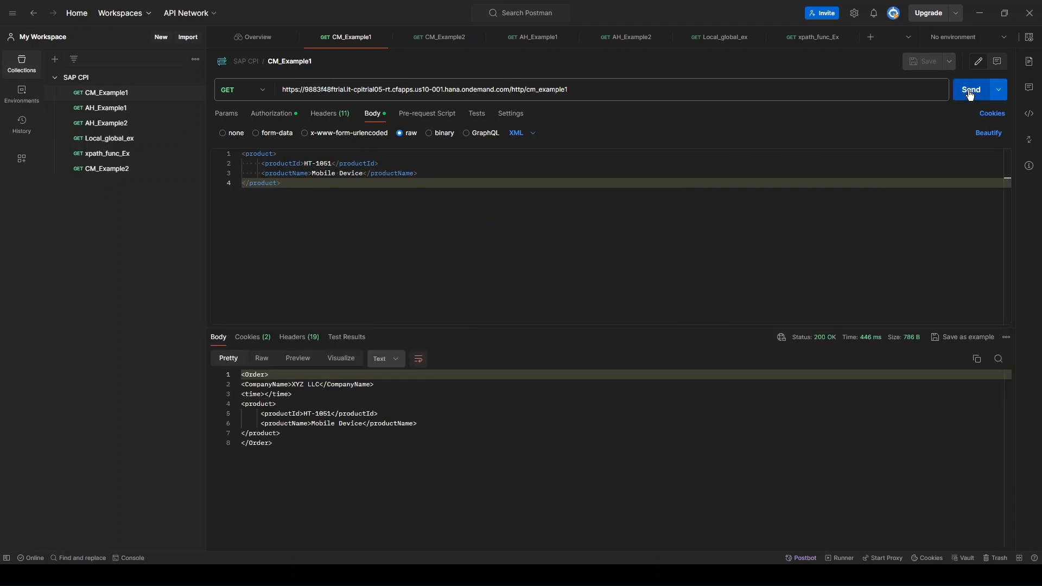
{"action": "left_click", "coordinate": [305, 401]}
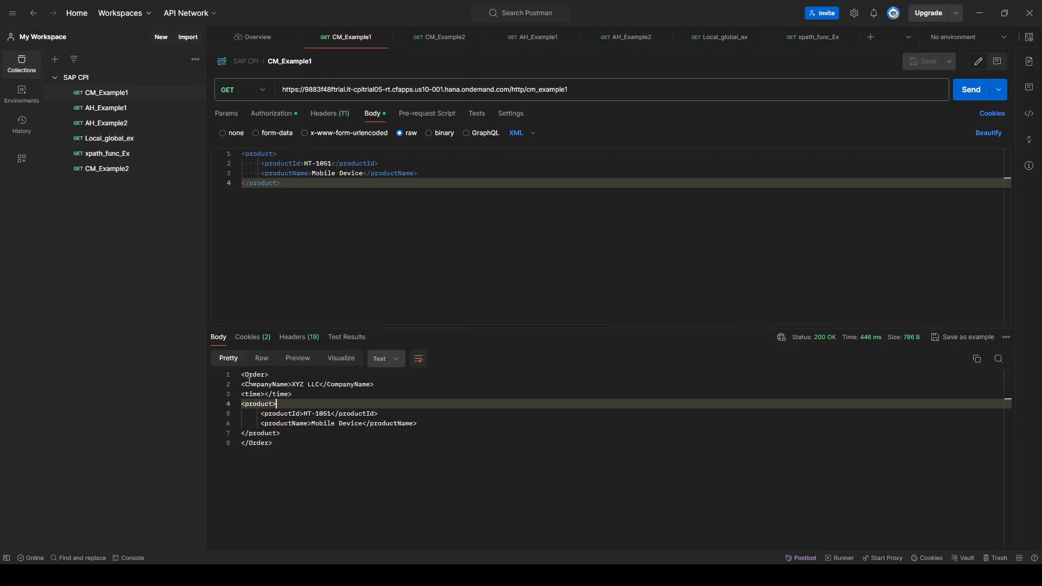
{"action": "left_click_drag", "start_coordinate": [320, 384], "coordinate": [292, 384]}
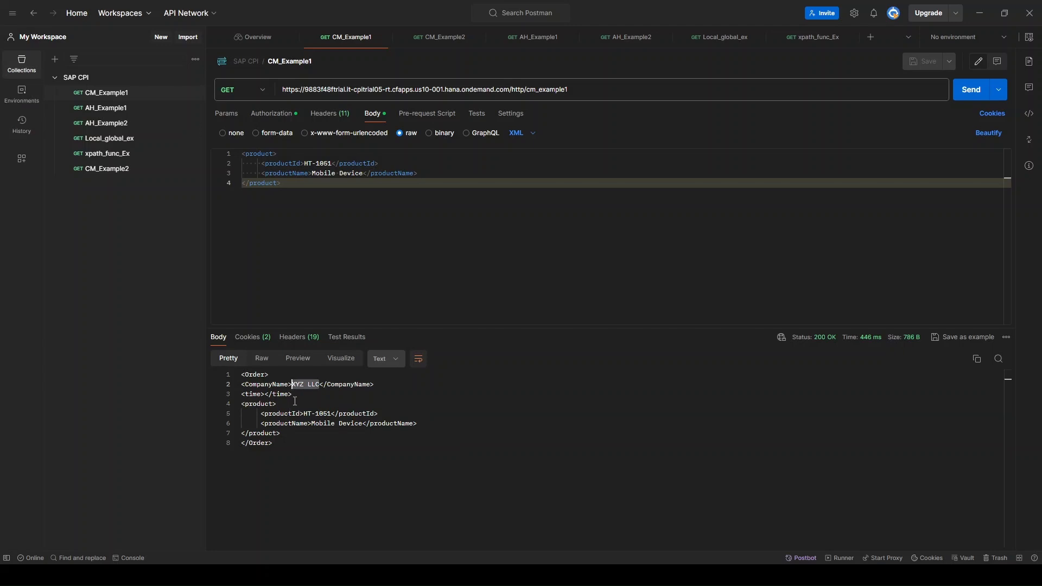
{"action": "left_click", "coordinate": [300, 396]}
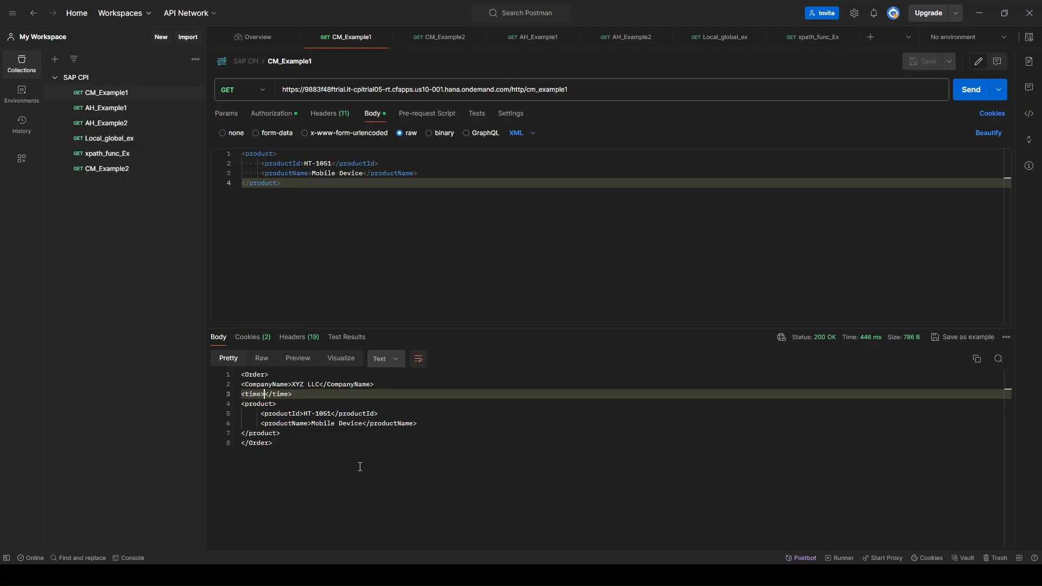
{"action": "left_click", "coordinate": [293, 447]}
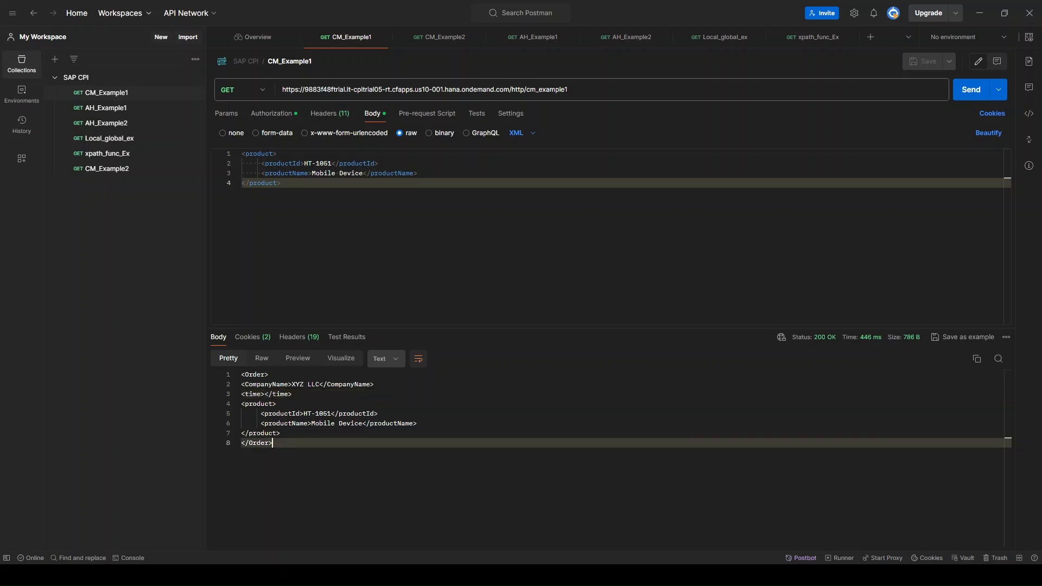
- Switch to Integration Suite and open CM_Example1 from the Training package's artifacts in edit mode
{"action": "key", "text": "alt+Tab"}
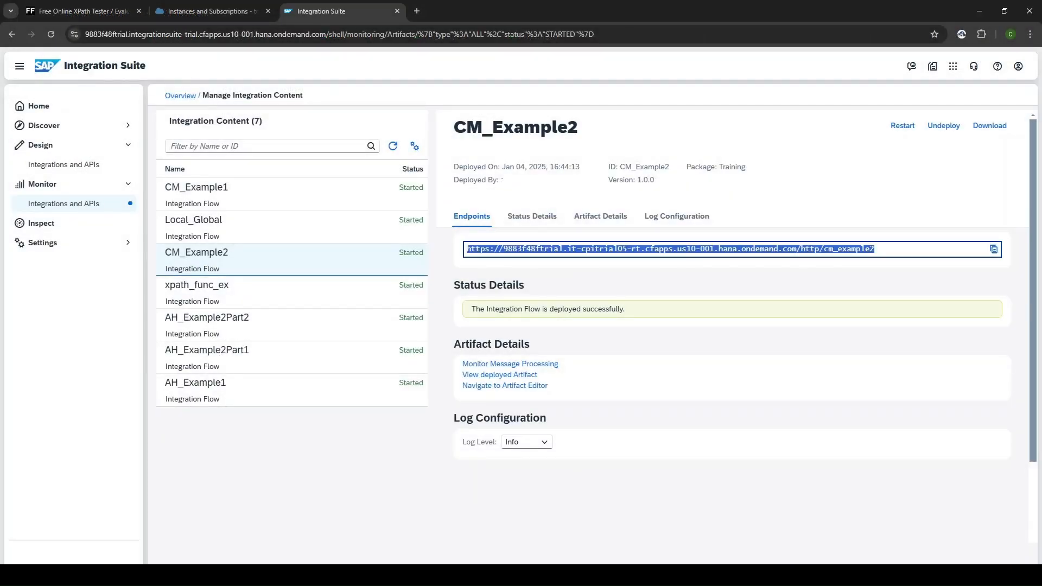
{"action": "left_click", "coordinate": [72, 161]}
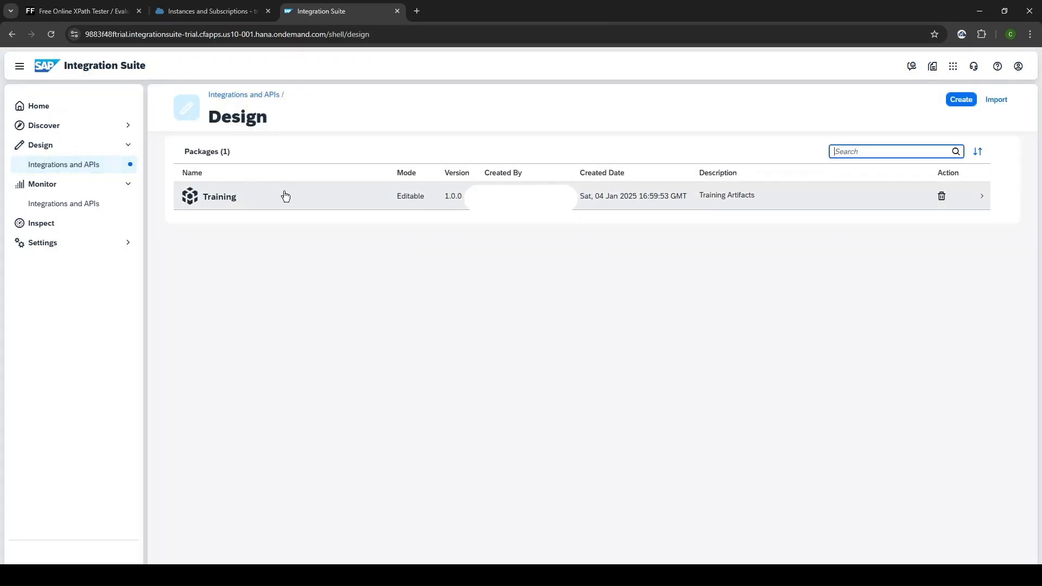
{"action": "left_click", "coordinate": [285, 195]}
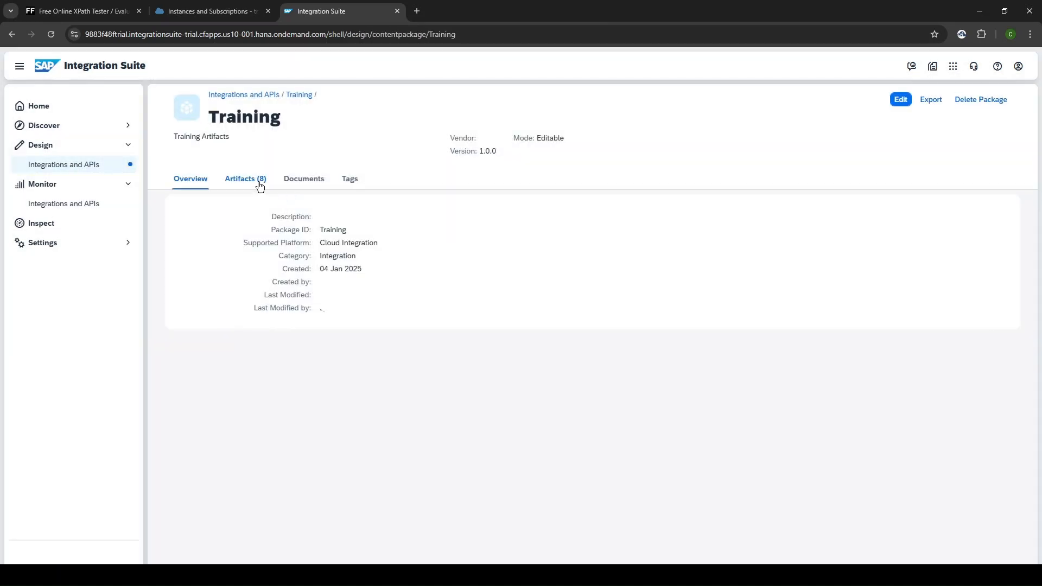
{"action": "left_click", "coordinate": [247, 184]}
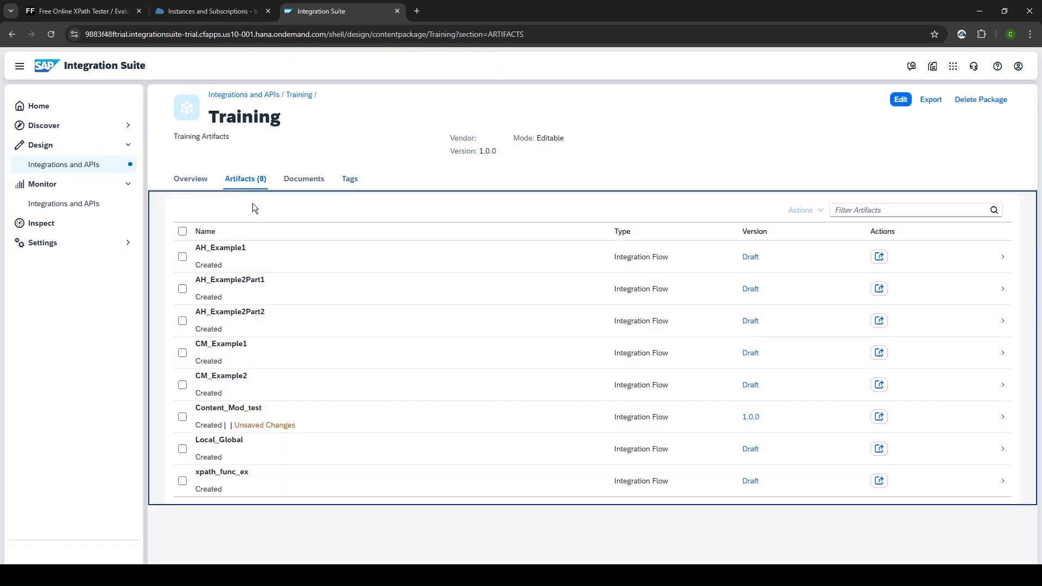
{"action": "left_click", "coordinate": [251, 352]}
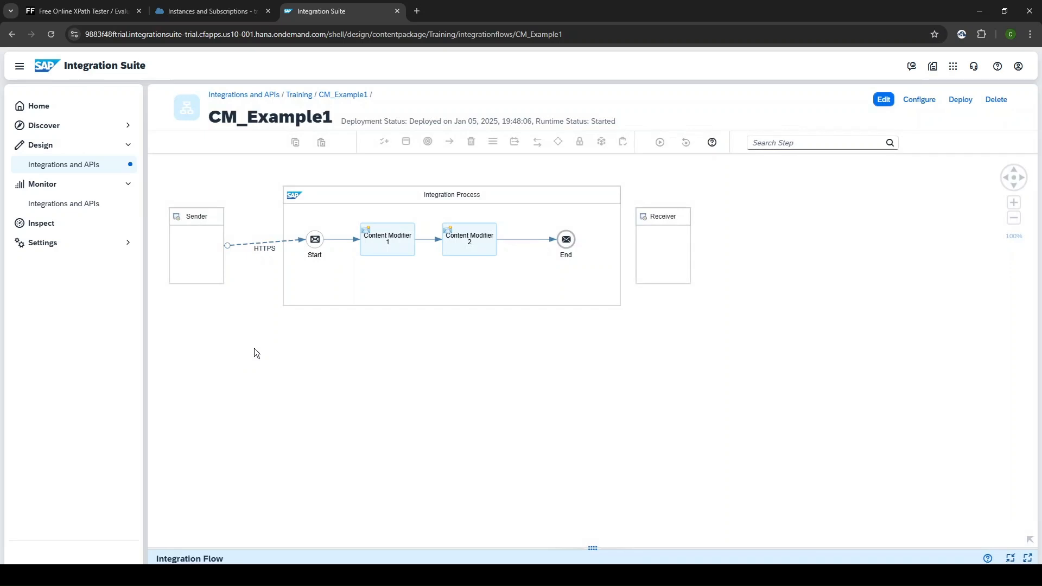
{"action": "left_click", "coordinate": [883, 100]}
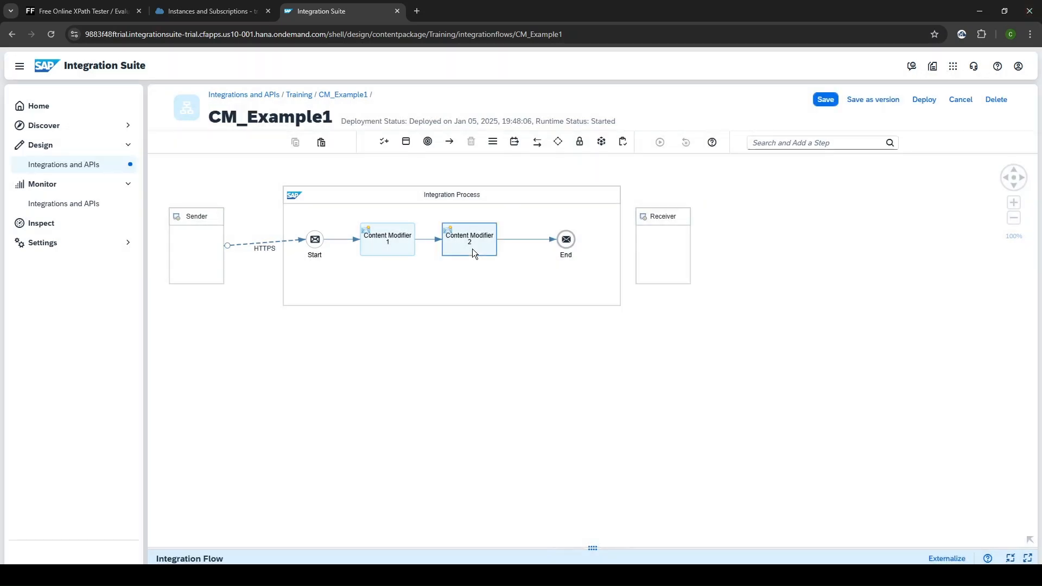
- Correct the time element in Content Modifier 1's message body to reference ${property.timestamp} with a lowercase t
{"action": "left_click", "coordinate": [472, 249]}
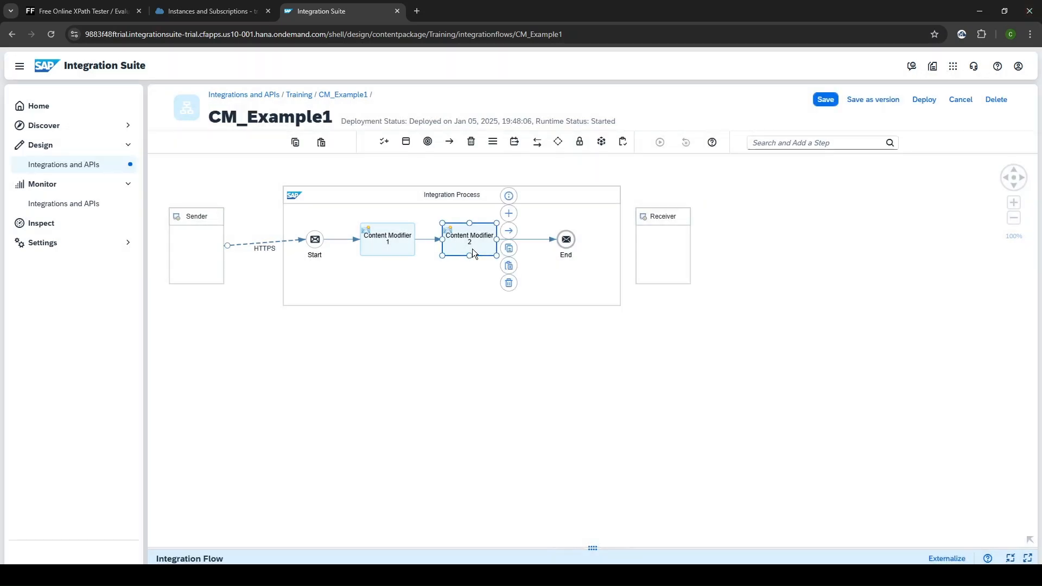
{"action": "left_click", "coordinate": [395, 238]}
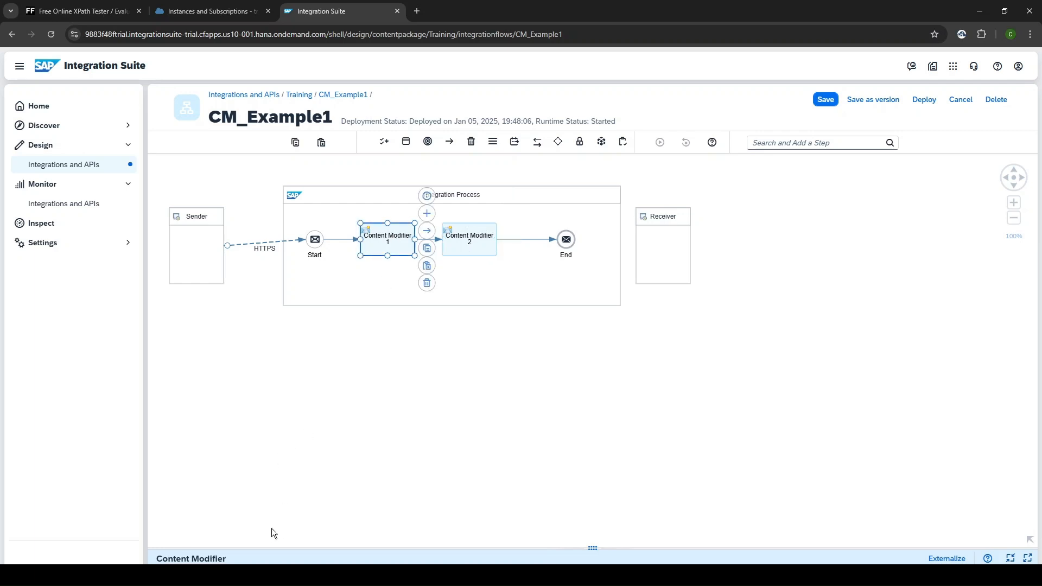
{"action": "left_click", "coordinate": [265, 557]}
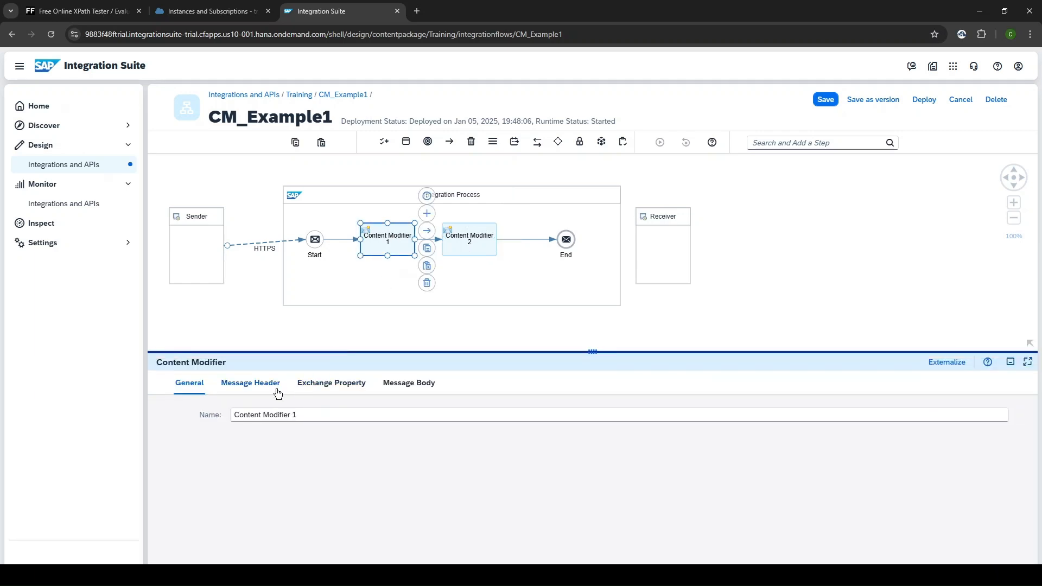
{"action": "left_click", "coordinate": [276, 389]}
{"action": "left_click", "coordinate": [331, 384]}
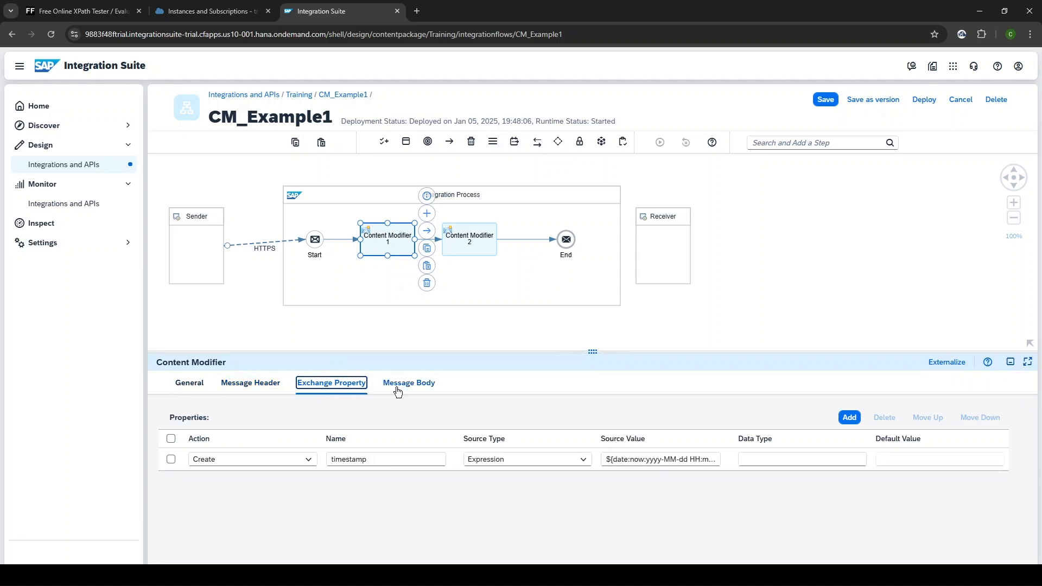
{"action": "left_click", "coordinate": [408, 384]}
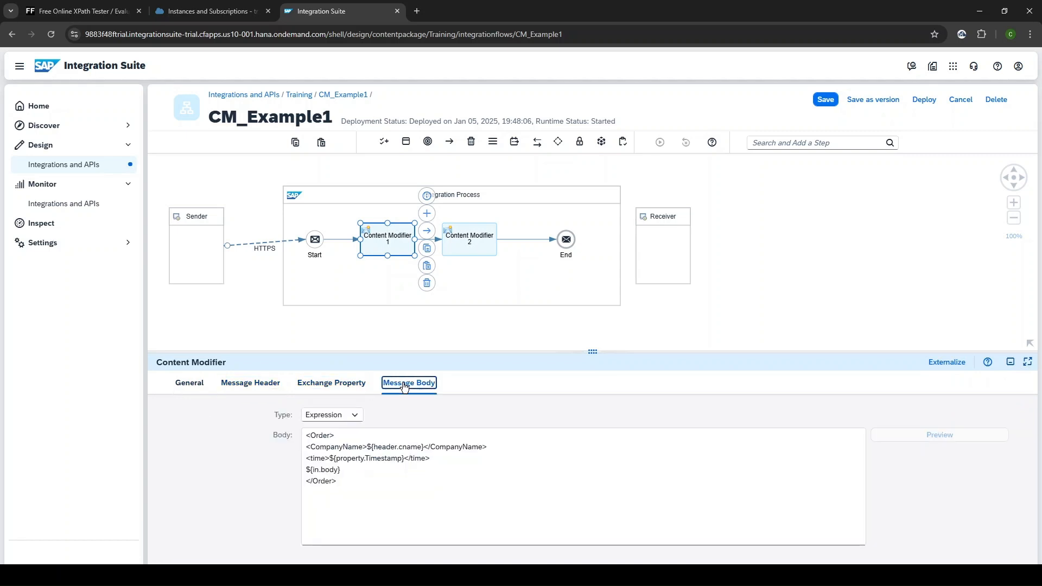
{"action": "left_click", "coordinate": [370, 458]}
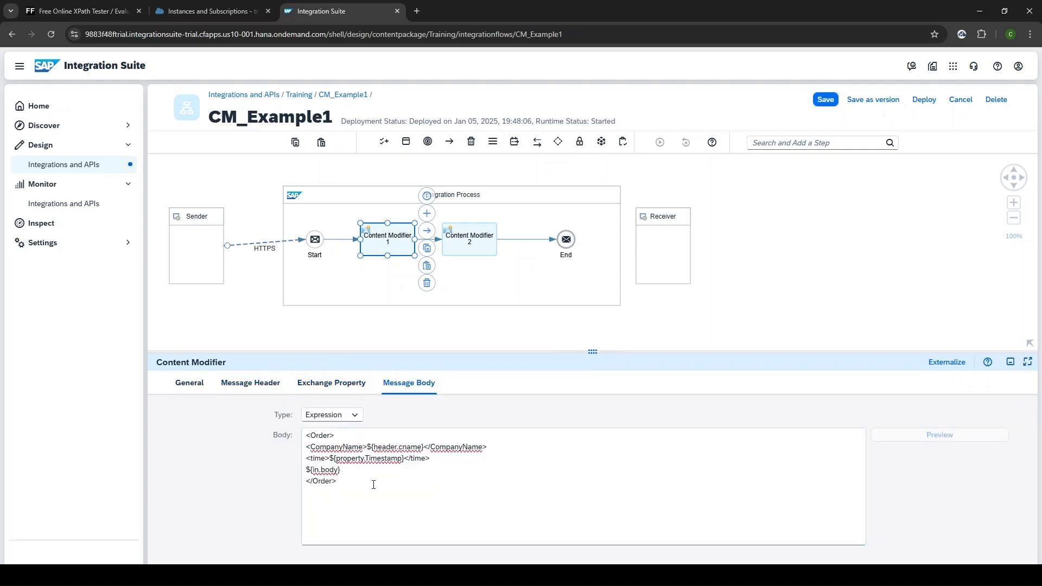
{"action": "key", "text": "BackSpace"}
{"action": "type", "text": "t"}
{"action": "left_click", "coordinate": [532, 328]}
- Save the corrected CM_Example1 flow, redeploy it and close the deployment notice
{"action": "left_click", "coordinate": [827, 101]}
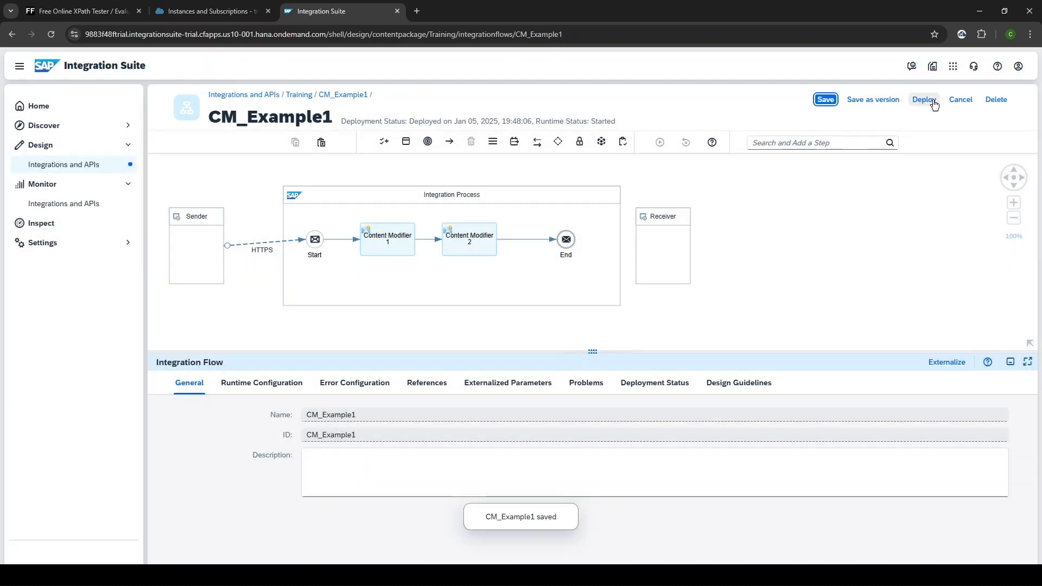
{"action": "left_click", "coordinate": [928, 100]}
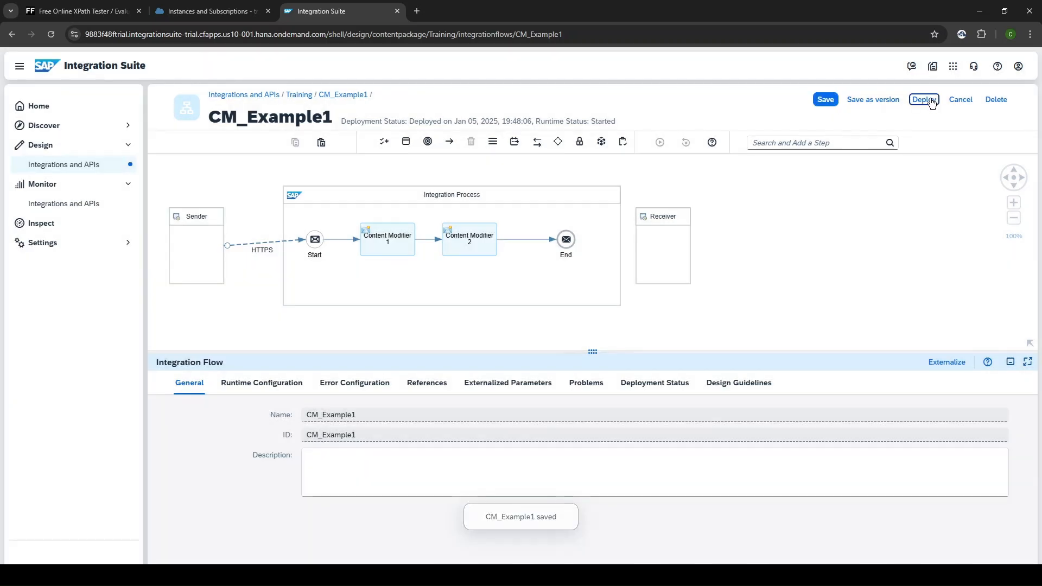
{"action": "left_click", "coordinate": [579, 342]}
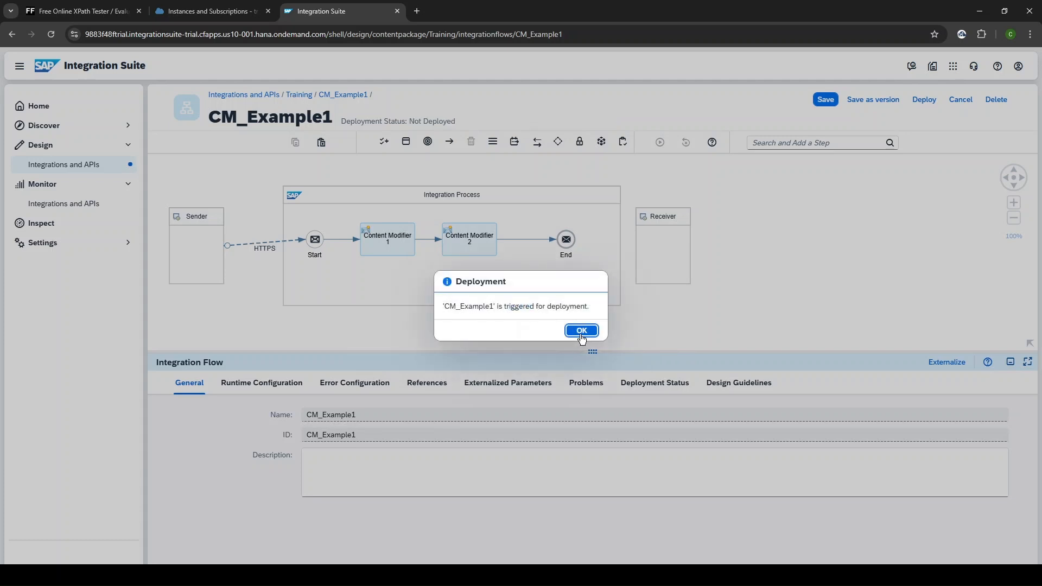
{"action": "left_click", "coordinate": [582, 332]}
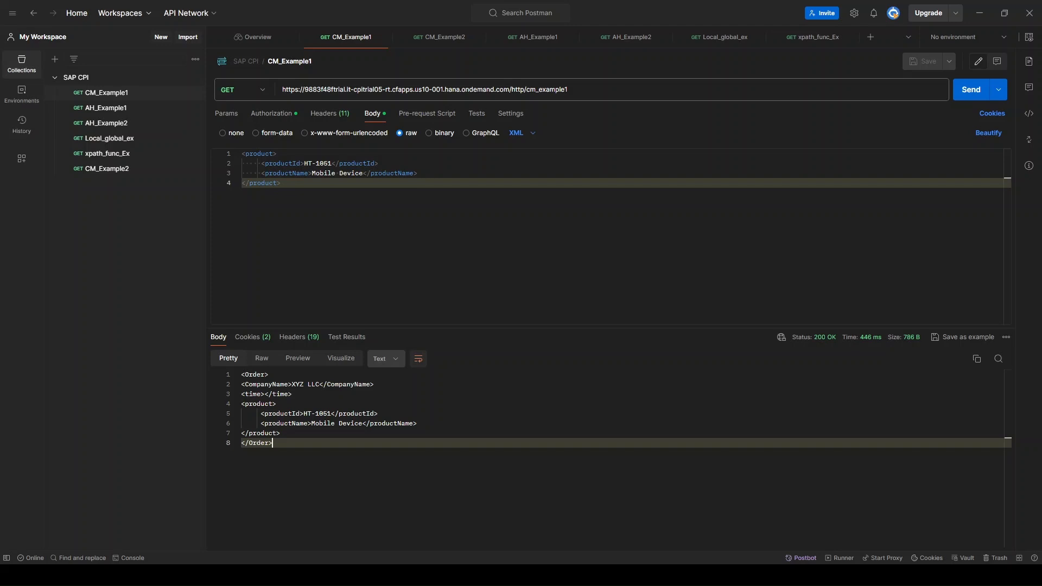
- Resend the CM_Example1 request in Postman and highlight the time value in the response
{"action": "left_click", "coordinate": [967, 100]}
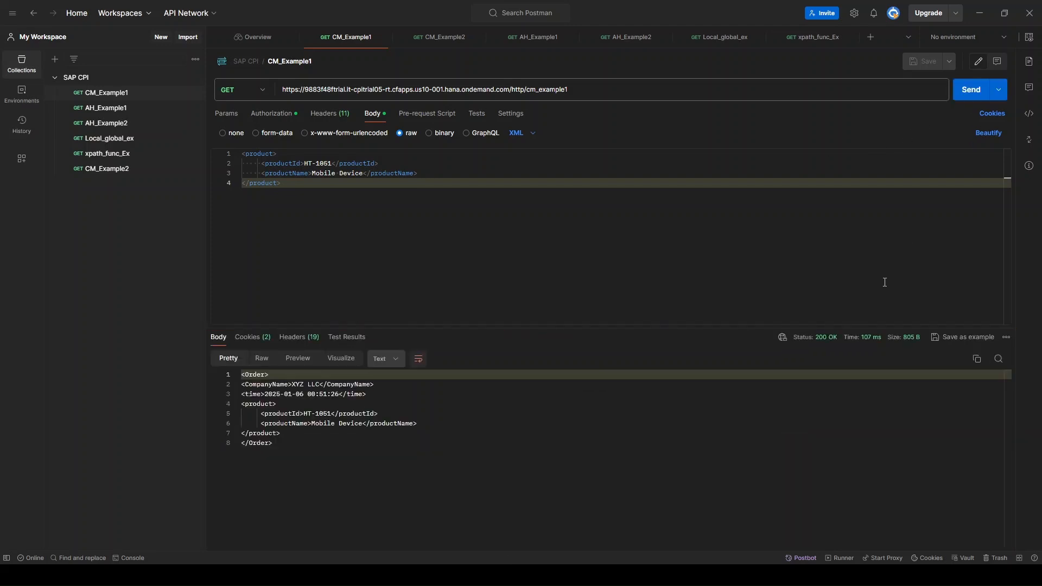
{"action": "left_click_drag", "start_coordinate": [267, 395], "coordinate": [340, 395]}
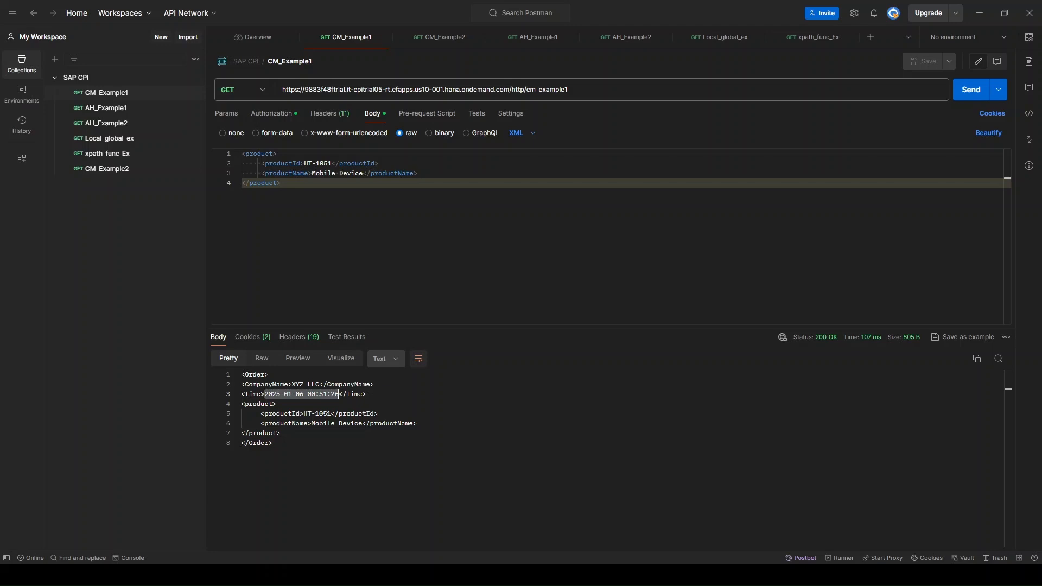
- Switch to Integration Suite and review the message headers, exchange properties and message body of Content Modifier 2
{"action": "key", "text": "alt+Tab"}
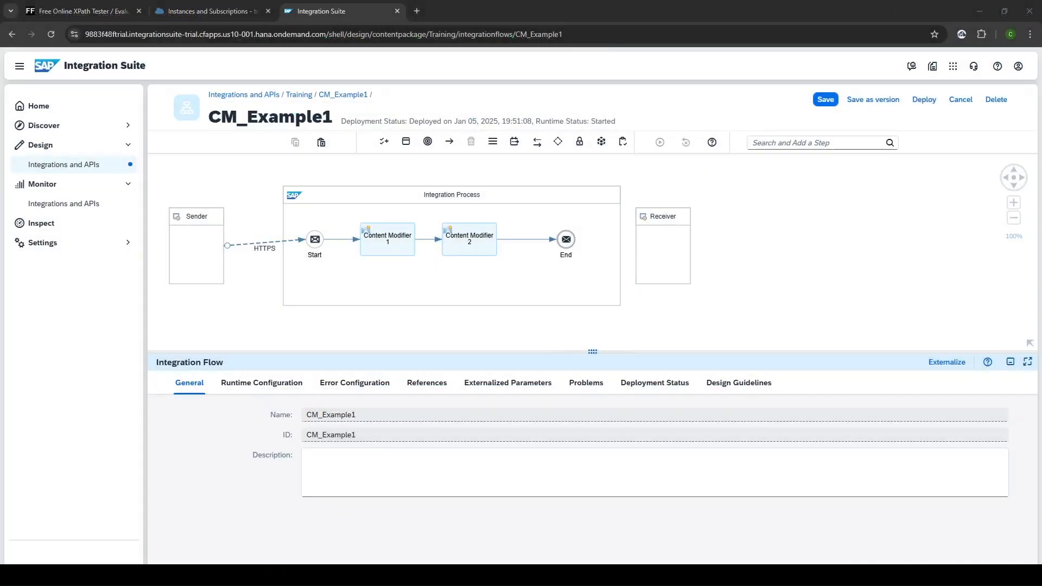
{"action": "left_click", "coordinate": [476, 246]}
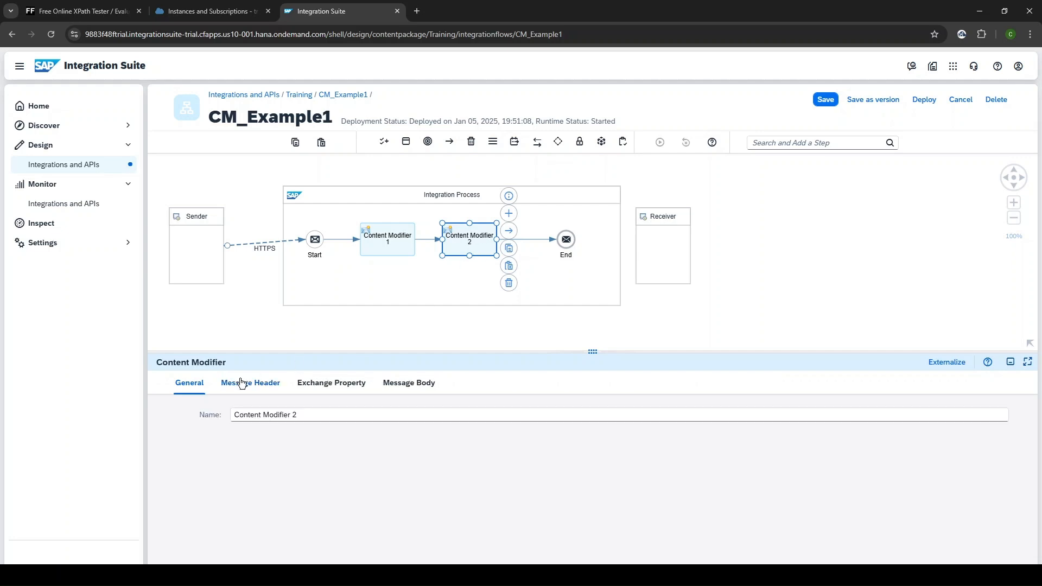
{"action": "left_click", "coordinate": [242, 383]}
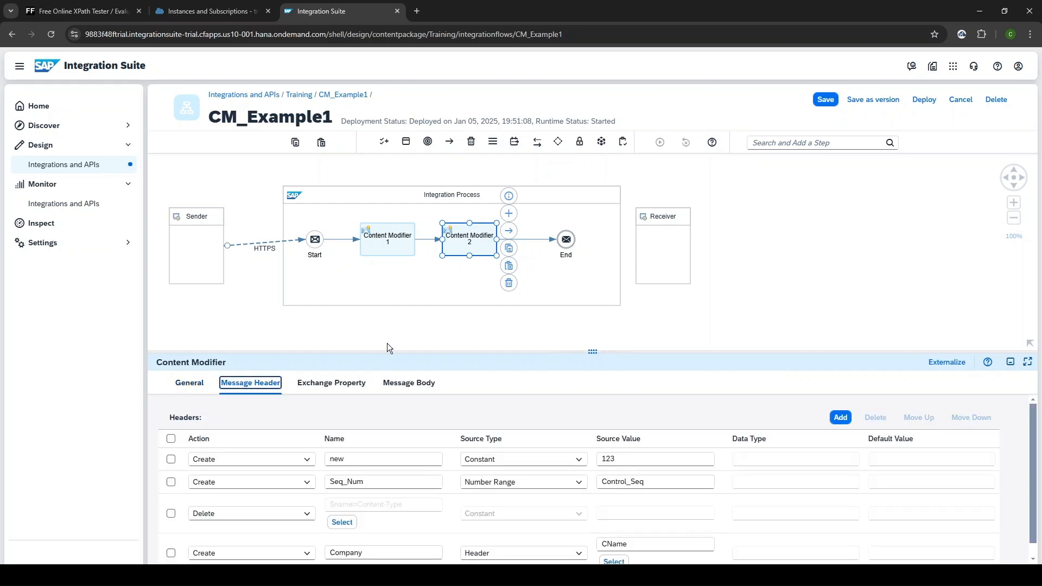
{"action": "left_click_drag", "start_coordinate": [399, 351], "coordinate": [457, 295]}
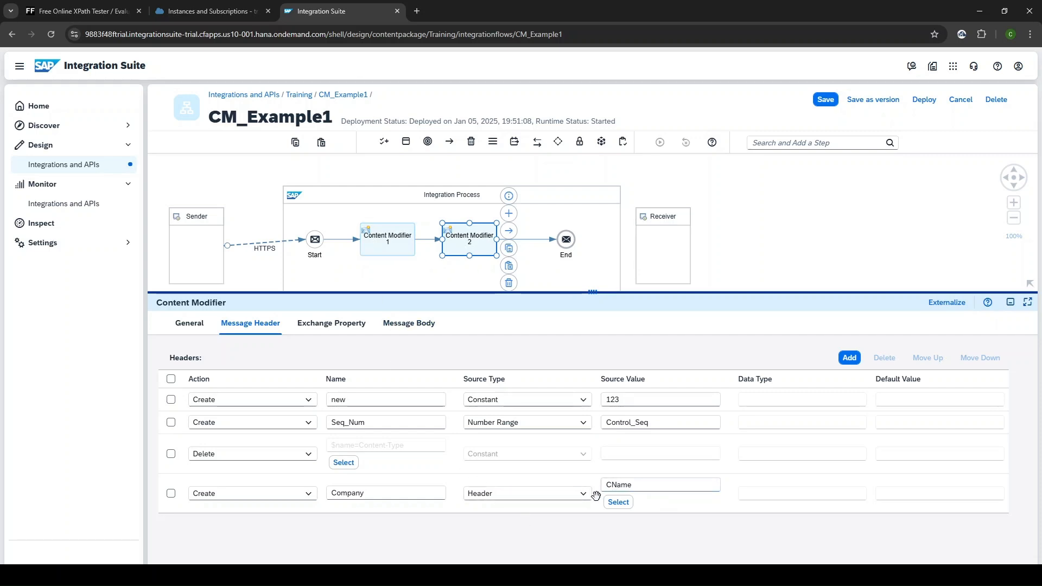
{"action": "left_click", "coordinate": [337, 325]}
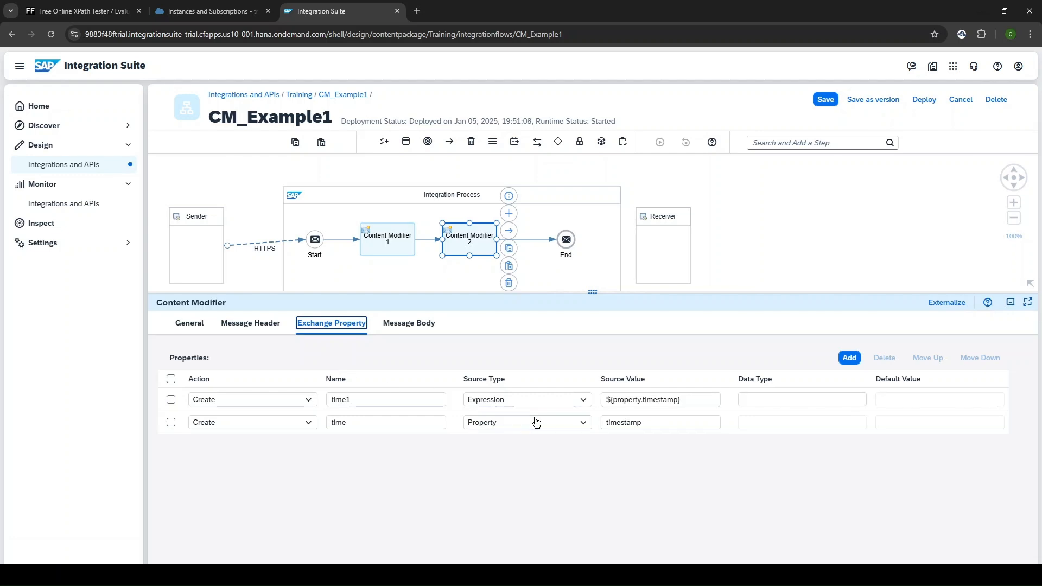
{"action": "left_click", "coordinate": [251, 323]}
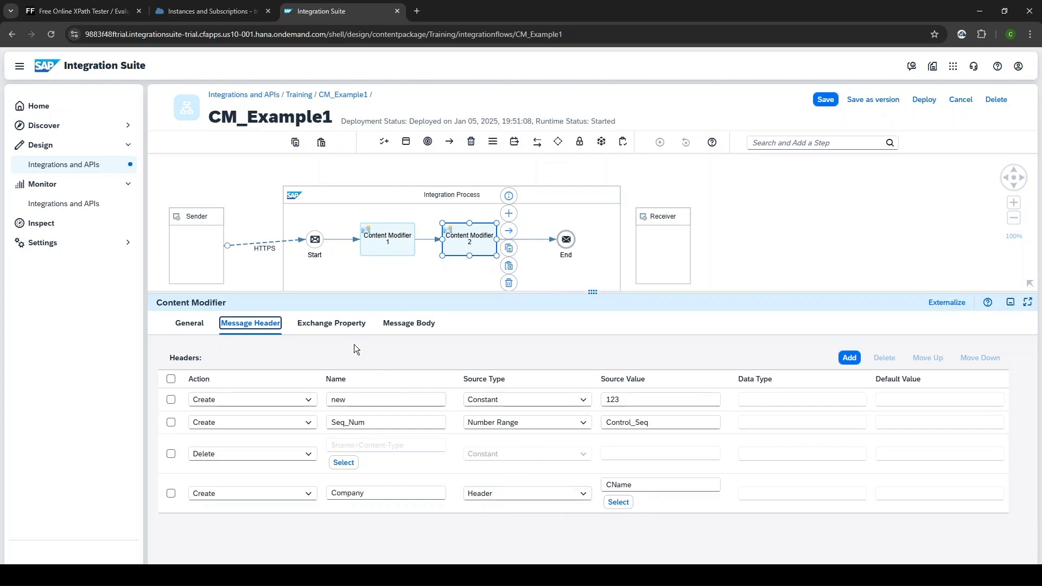
{"action": "left_click", "coordinate": [331, 323]}
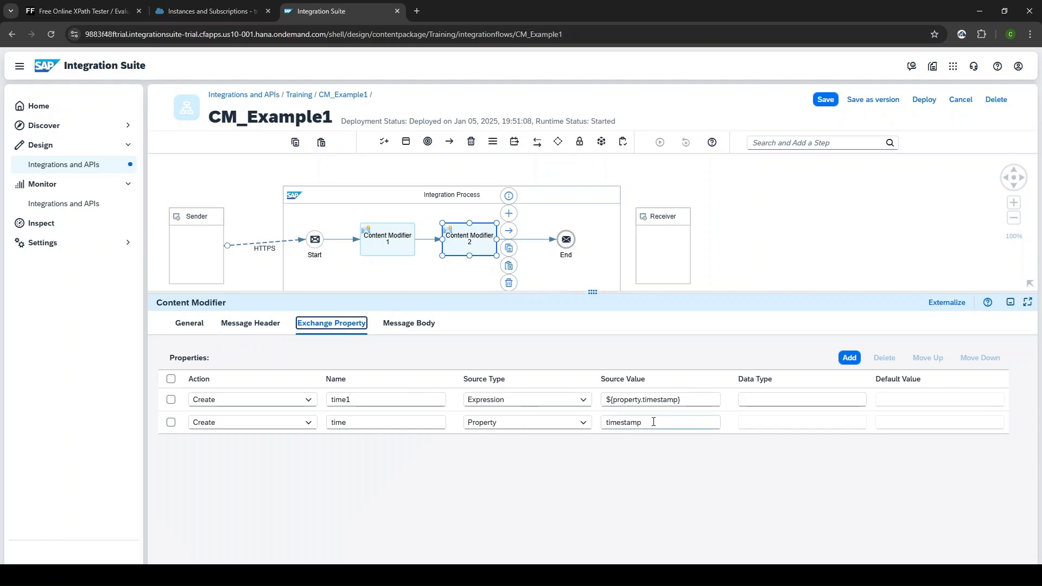
{"action": "left_click_drag", "start_coordinate": [644, 422], "coordinate": [595, 422]}
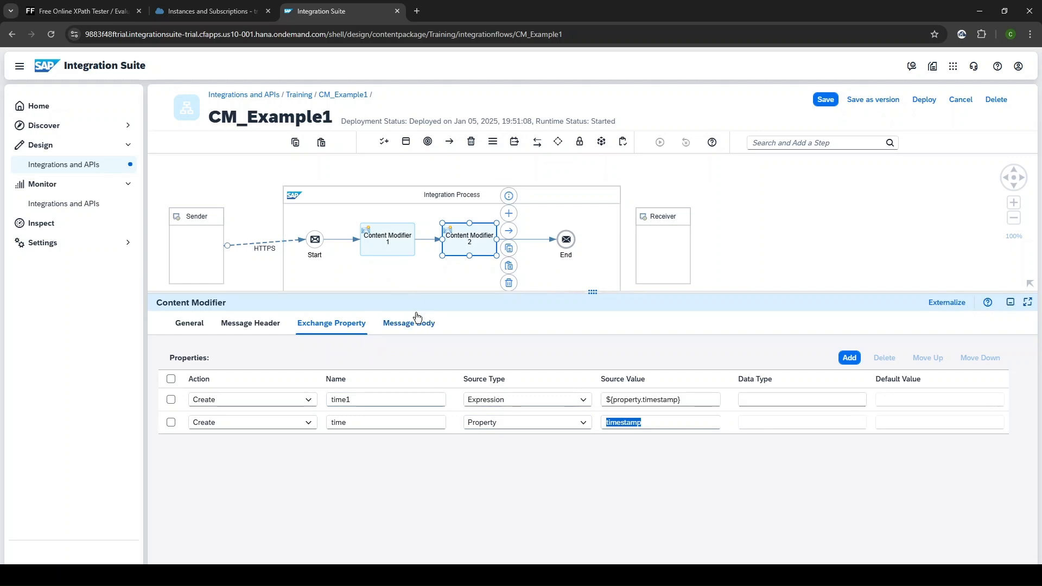
{"action": "left_click", "coordinate": [413, 332]}
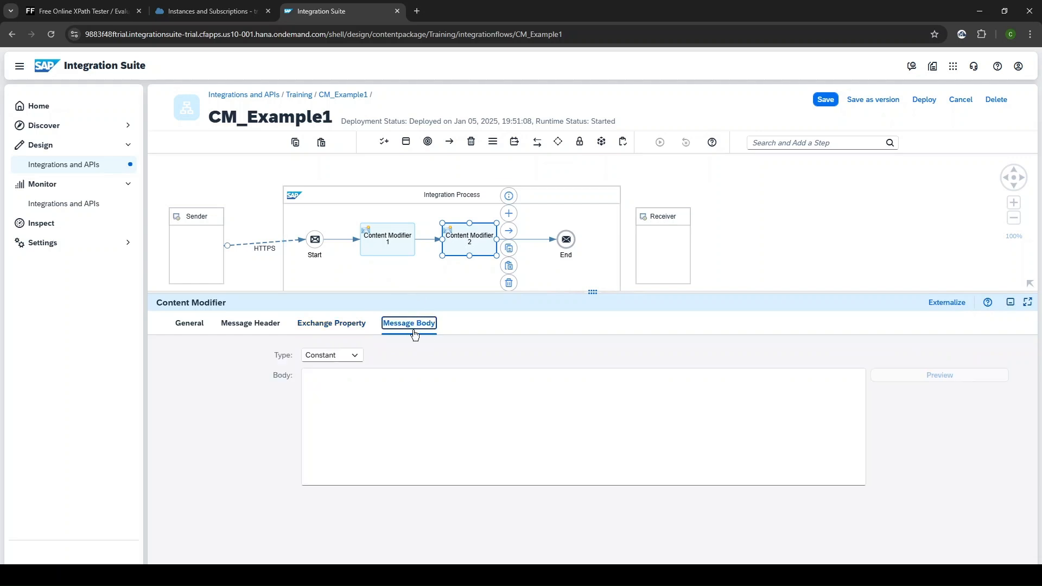
{"action": "left_click", "coordinate": [352, 324]}
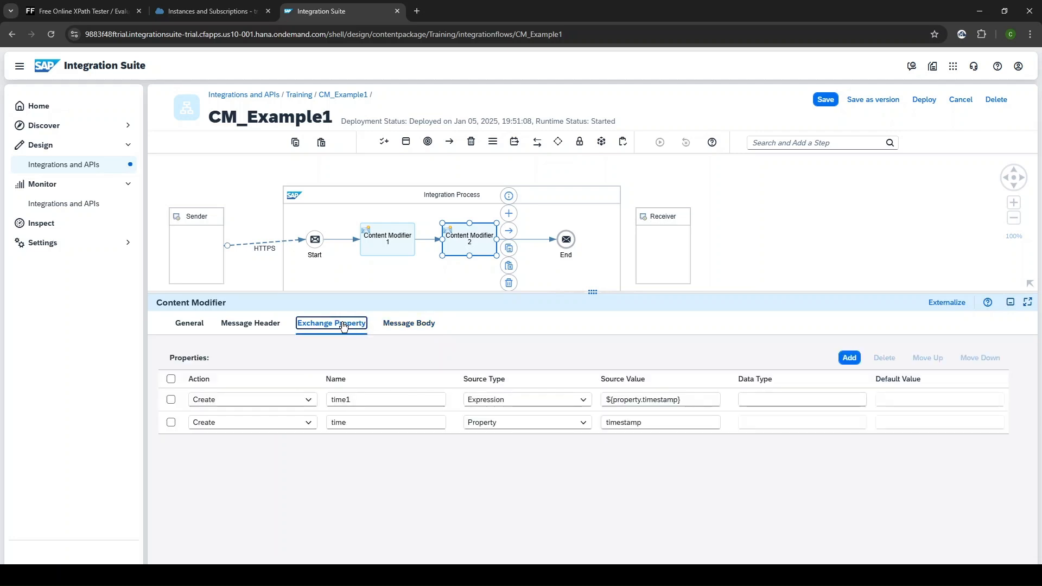
{"action": "left_click", "coordinate": [274, 325]}
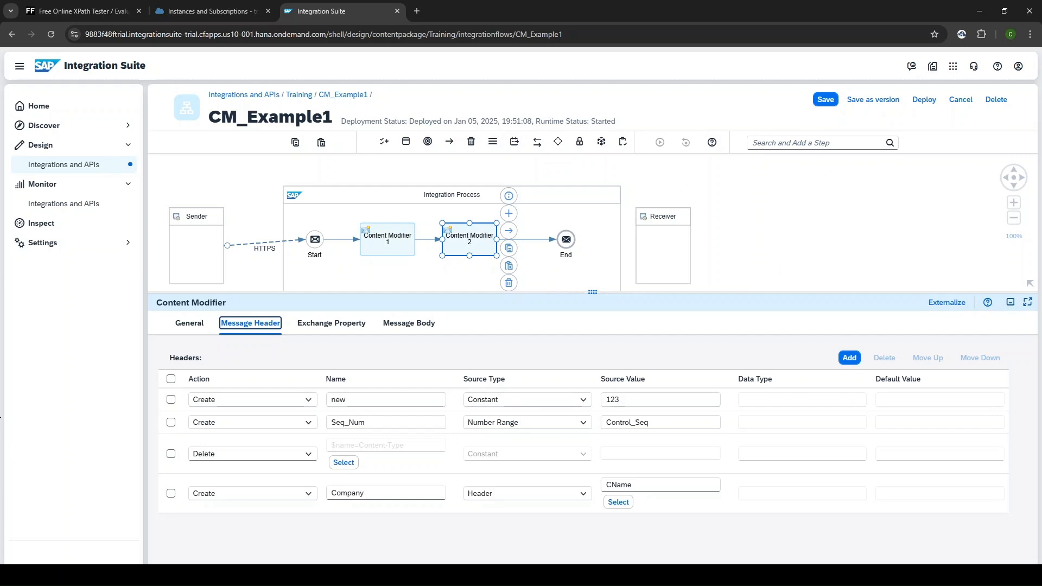
- Open the Number Ranges store in the Integrations and APIs monitoring overview to examine the Control_Seq number range
{"action": "left_click", "coordinate": [63, 204]}
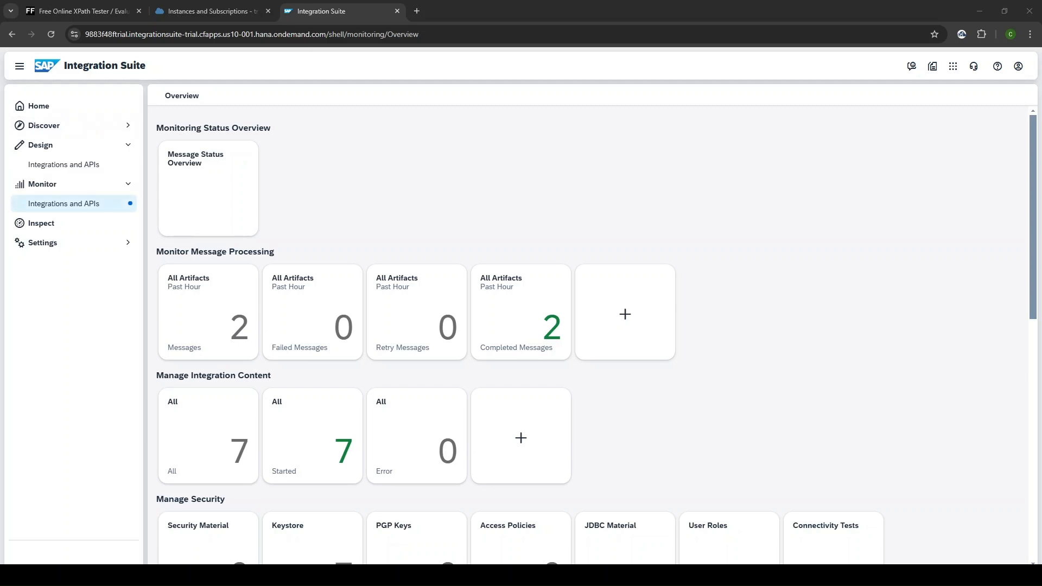
{"action": "left_click", "coordinate": [58, 203]}
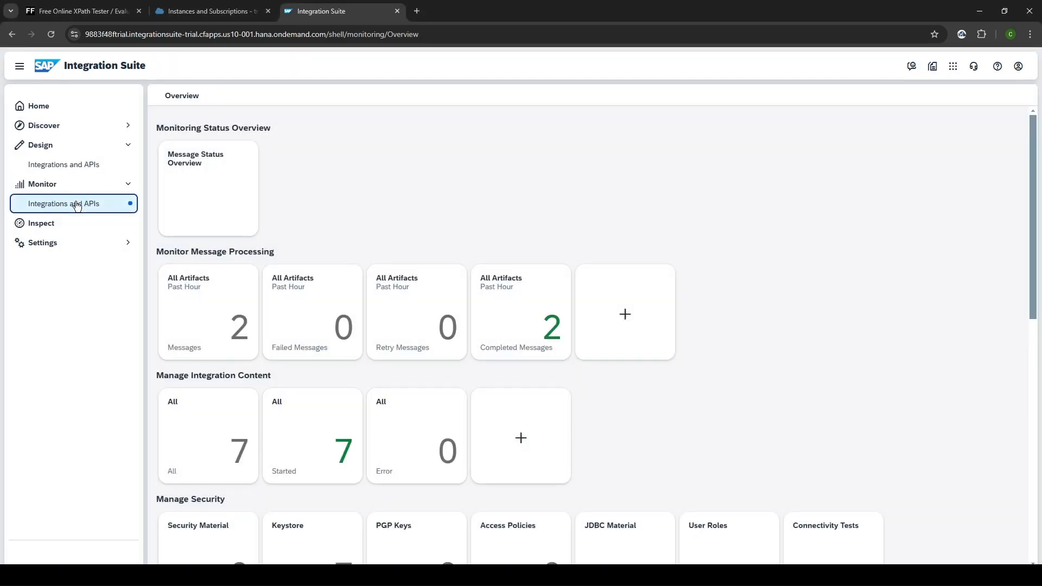
{"action": "scroll", "coordinate": [308, 212], "scroll_direction": "down", "scroll_amount": 3}
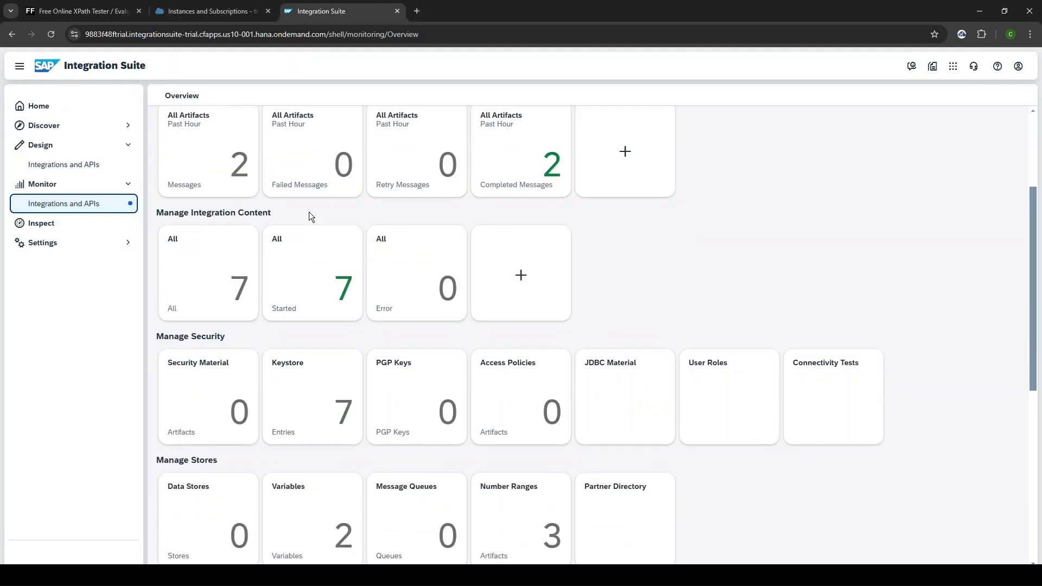
{"action": "scroll", "coordinate": [310, 216], "scroll_direction": "down", "scroll_amount": 2}
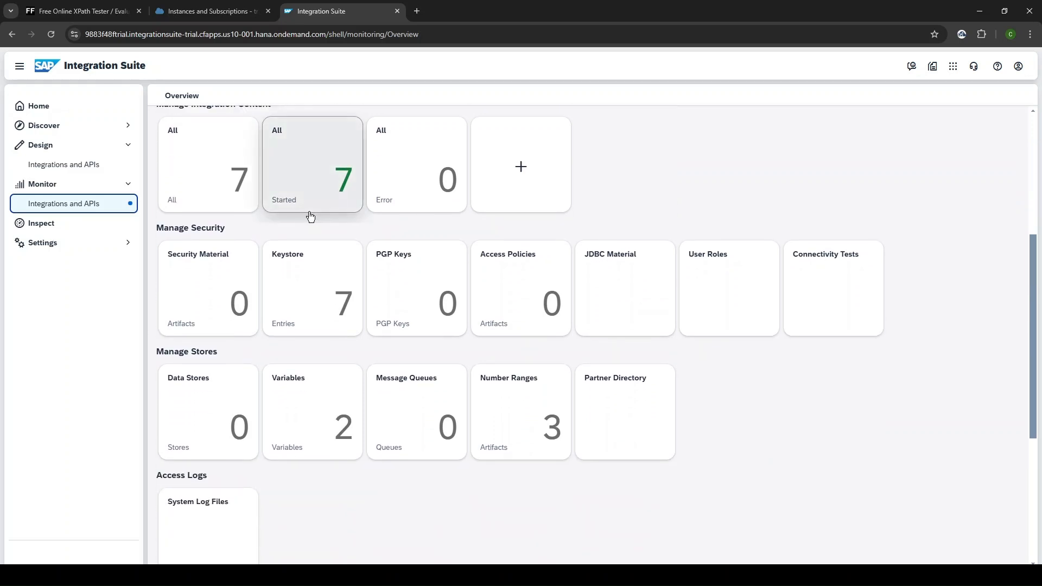
{"action": "left_click", "coordinate": [516, 416]}
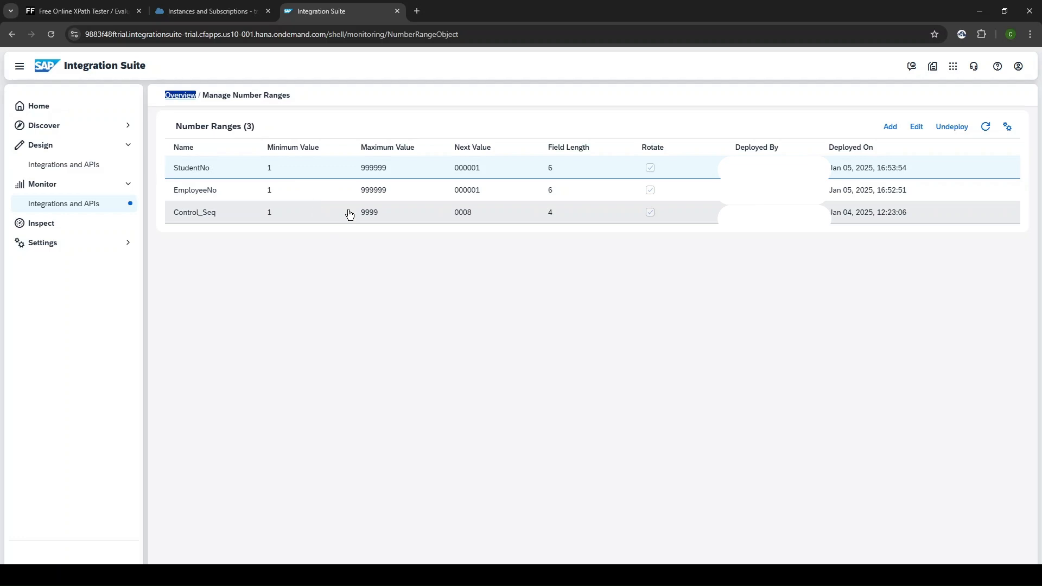
- Open the CM_Example2 integration flow from the Training package's artifacts and select Content Modifier 3
{"action": "left_click", "coordinate": [106, 167]}
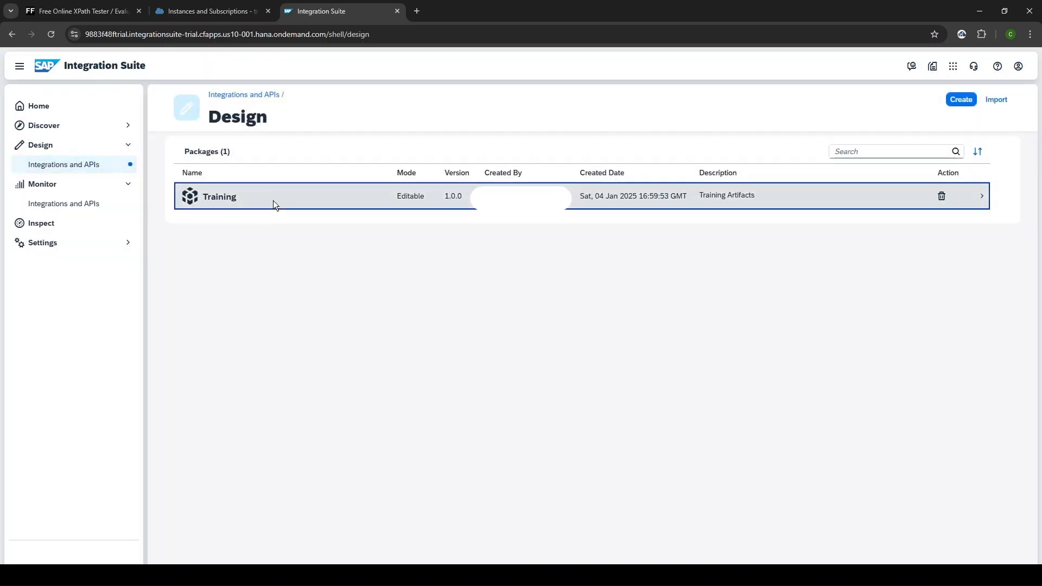
{"action": "left_click", "coordinate": [273, 200]}
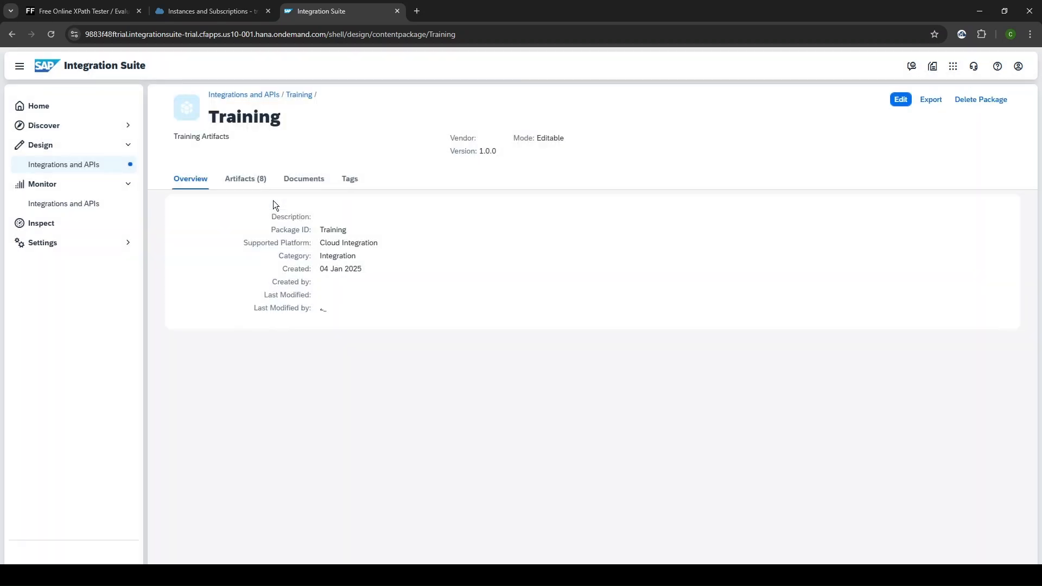
{"action": "left_click", "coordinate": [251, 180]}
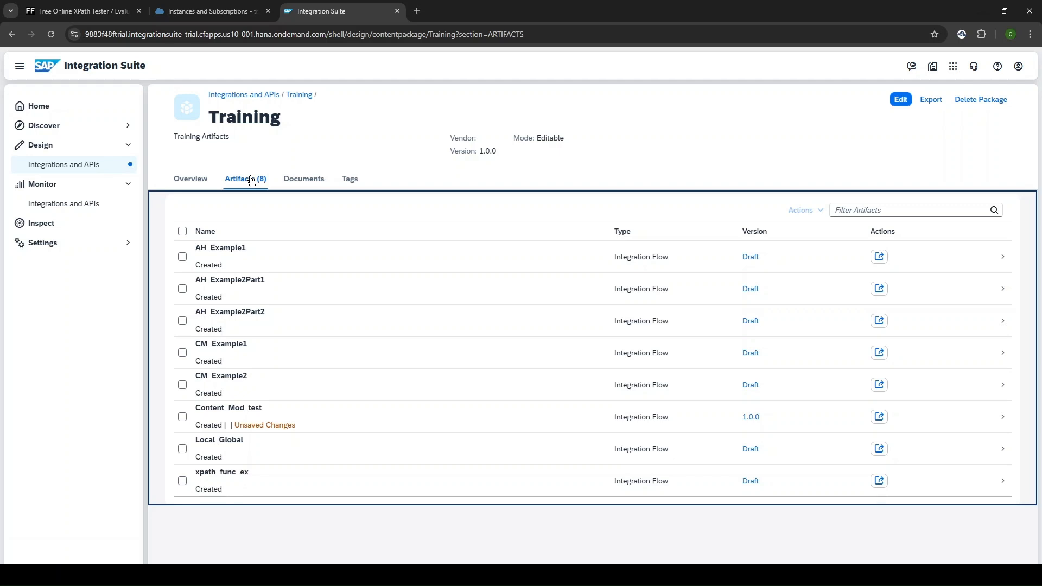
{"action": "left_click", "coordinate": [258, 383]}
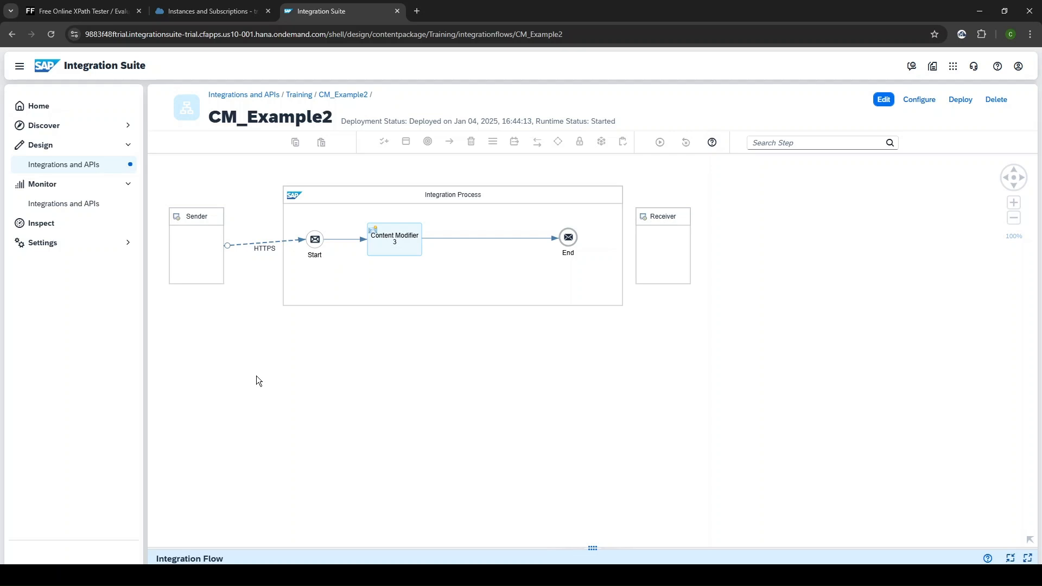
{"action": "left_click", "coordinate": [393, 234]}
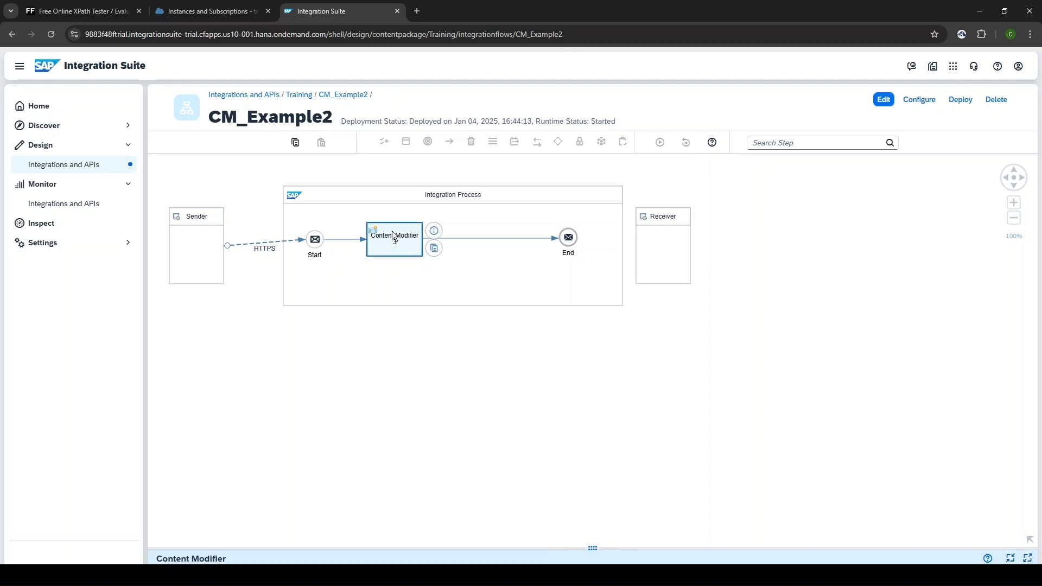
{"action": "left_click", "coordinate": [256, 188]}
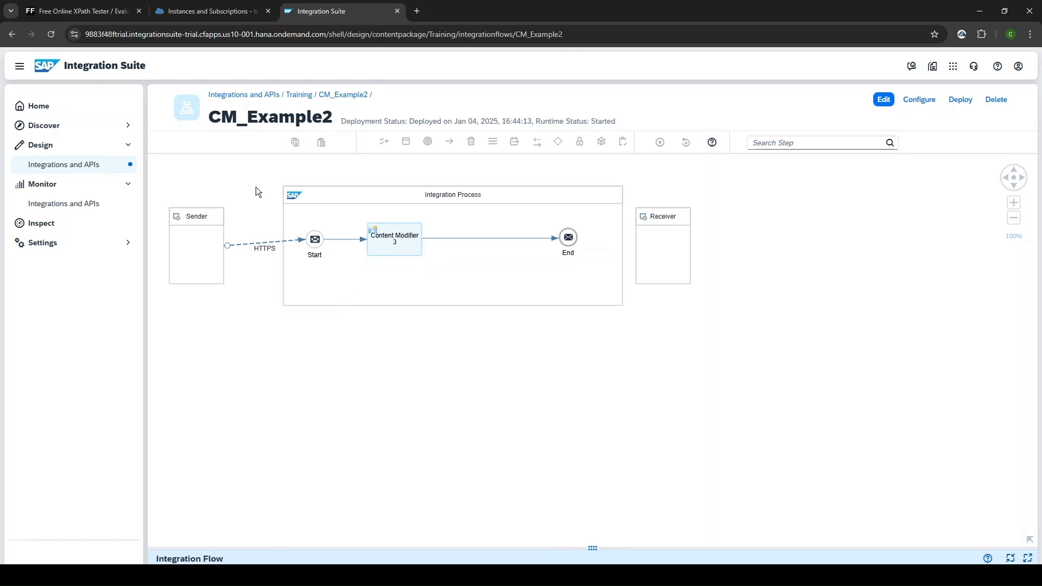
{"action": "left_click_drag", "start_coordinate": [302, 548], "coordinate": [372, 363]}
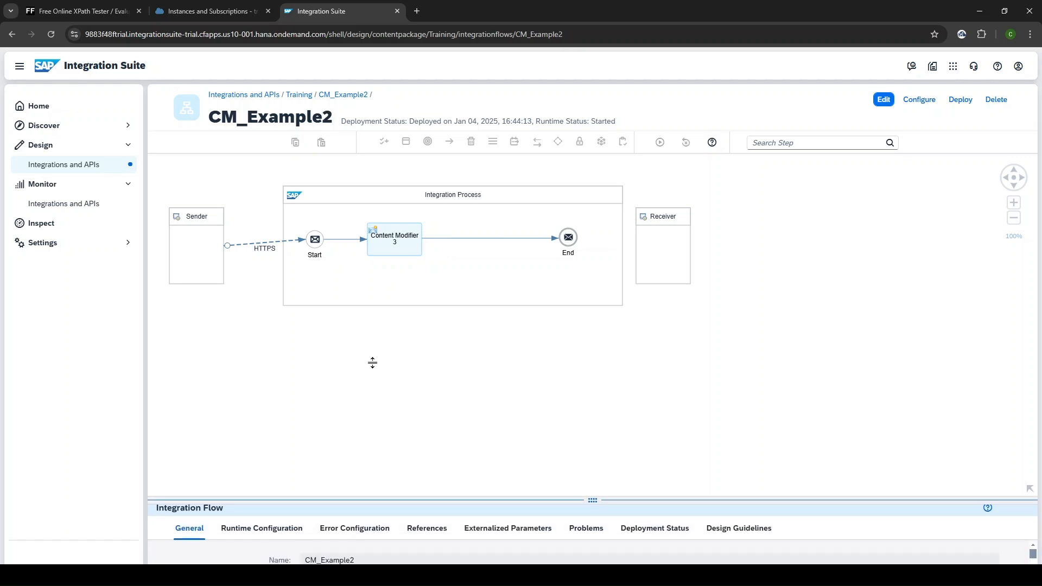
{"action": "left_click", "coordinate": [266, 381]}
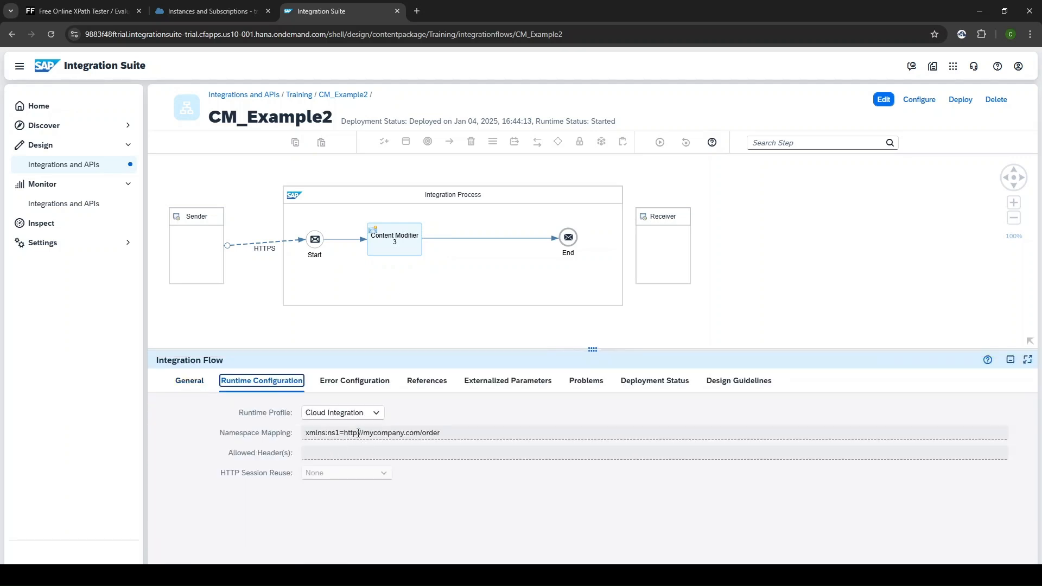
{"action": "left_click", "coordinate": [358, 433]}
{"action": "left_click_drag", "start_coordinate": [454, 432], "coordinate": [299, 439]}
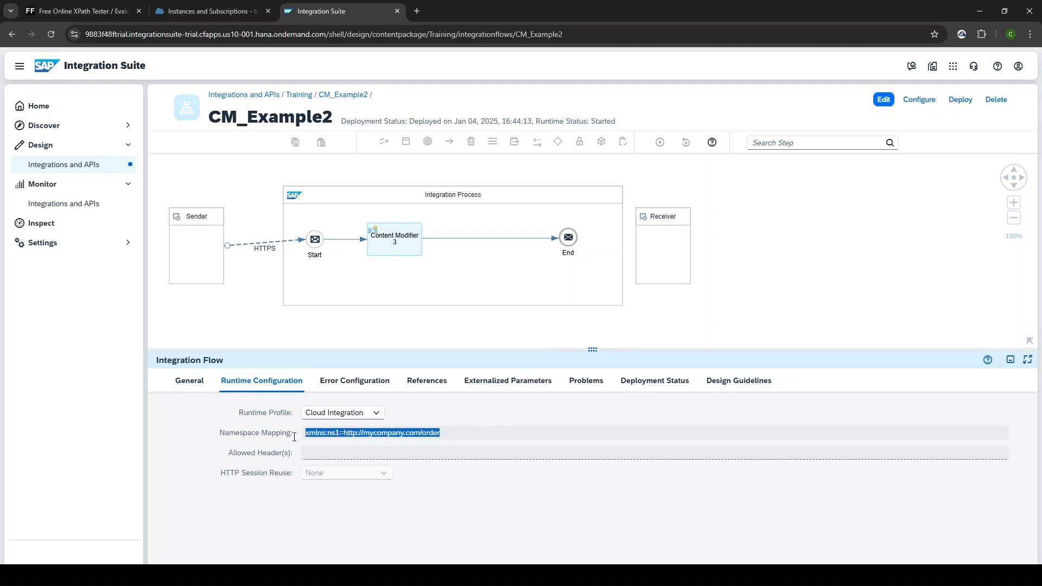
{"action": "left_click", "coordinate": [352, 451]}
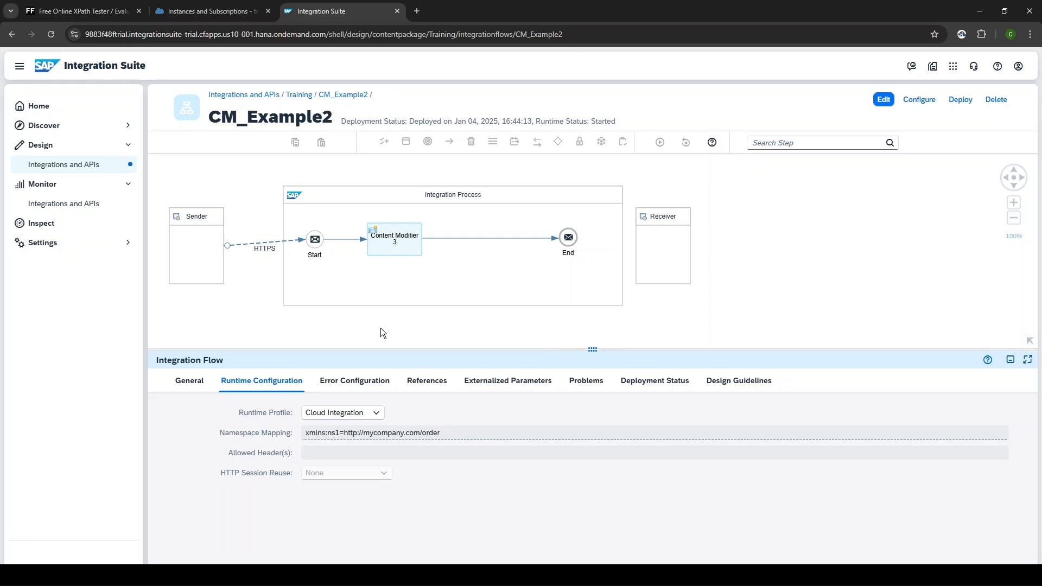
- Examine the message headers of Content Modifier 3 and highlight the ProductID header's XPath value /ns1:product/productId
{"action": "left_click", "coordinate": [388, 249]}
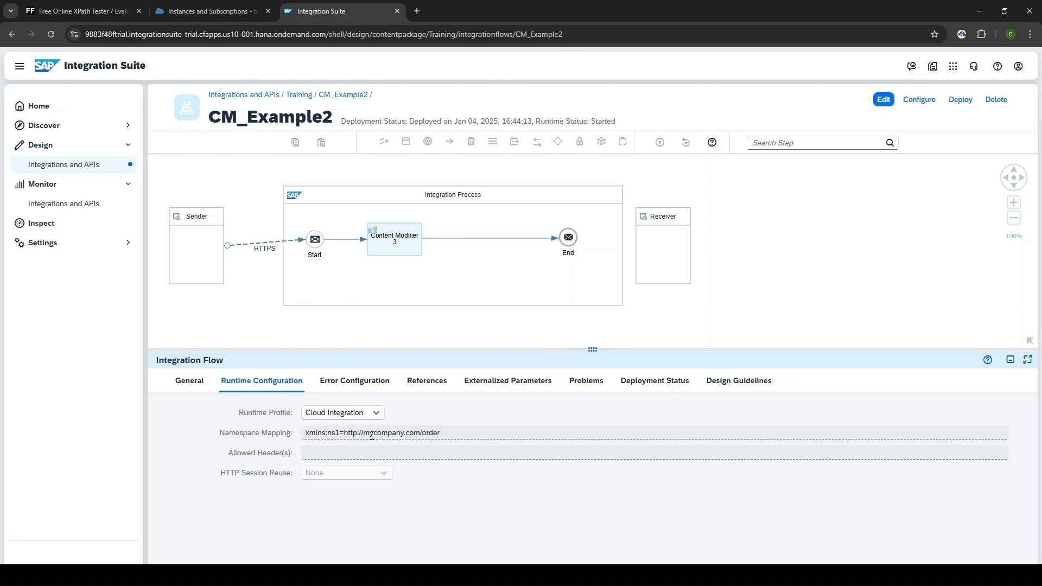
{"action": "left_click", "coordinate": [397, 240]}
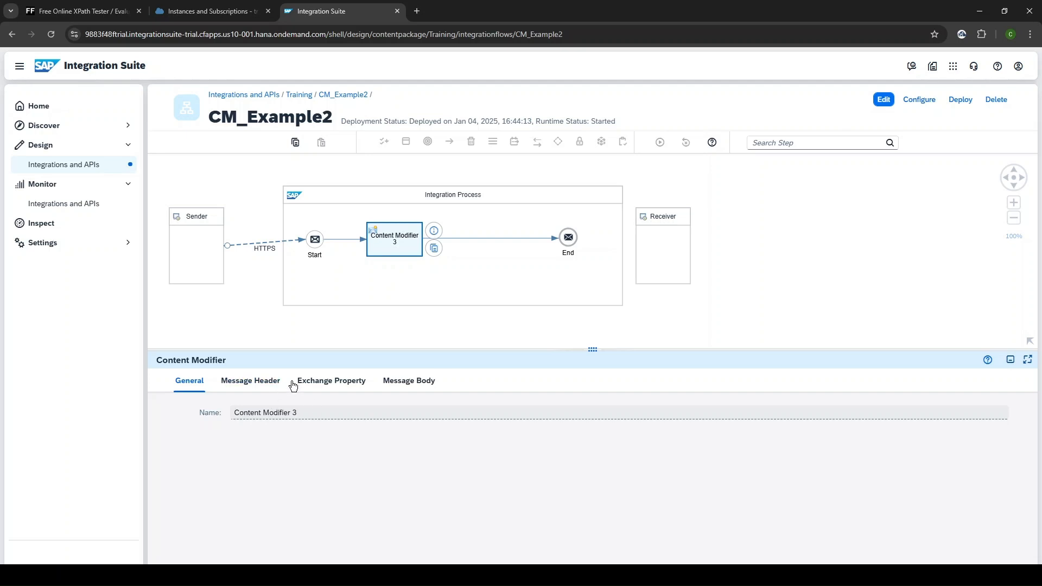
{"action": "left_click", "coordinate": [263, 380]}
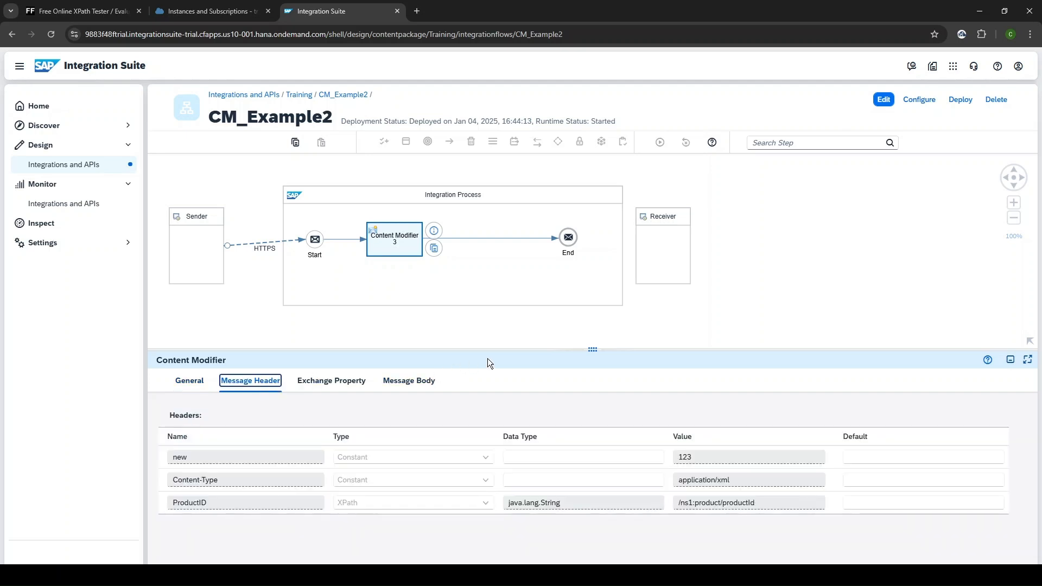
{"action": "left_click_drag", "start_coordinate": [494, 349], "coordinate": [529, 293]}
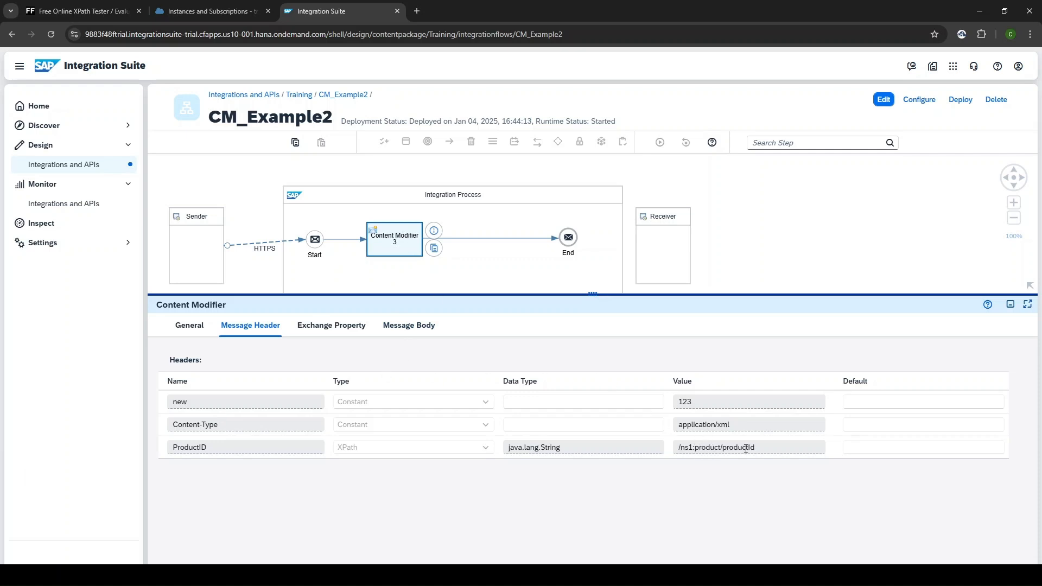
{"action": "left_click_drag", "start_coordinate": [757, 447], "coordinate": [667, 455]}
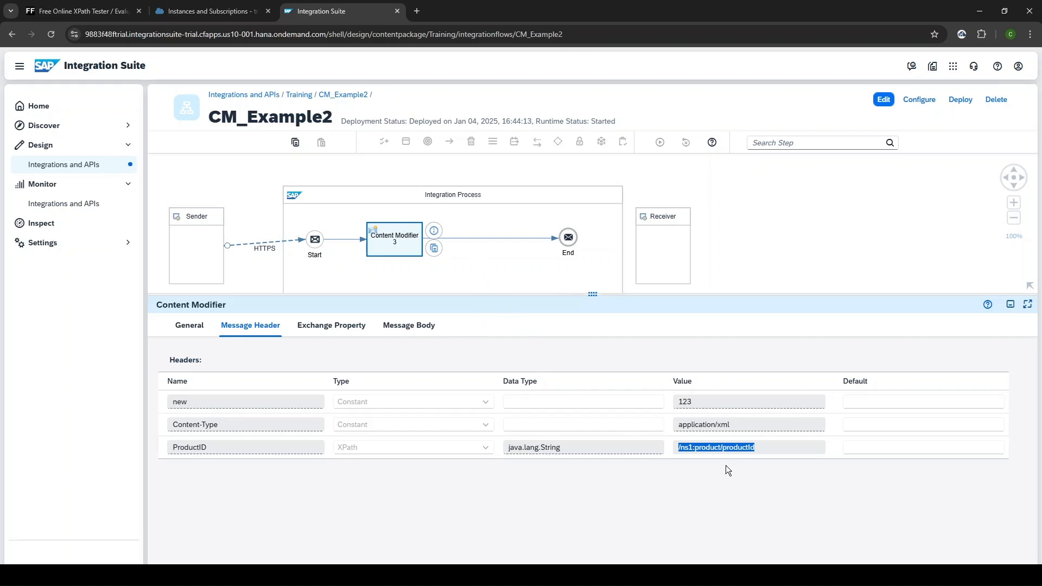
{"action": "left_click", "coordinate": [759, 446]}
{"action": "left_click_drag", "start_coordinate": [758, 446], "coordinate": [673, 456]}
- Check the exchange properties and message body of Content Modifier 3, finishing back on its message headers
{"action": "left_click", "coordinate": [317, 328]}
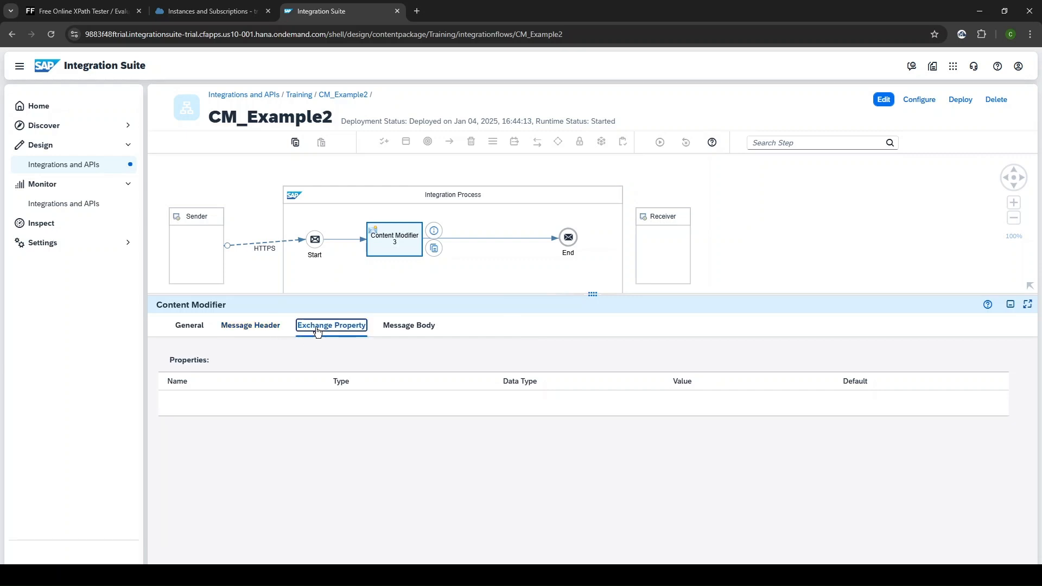
{"action": "left_click", "coordinate": [429, 328]}
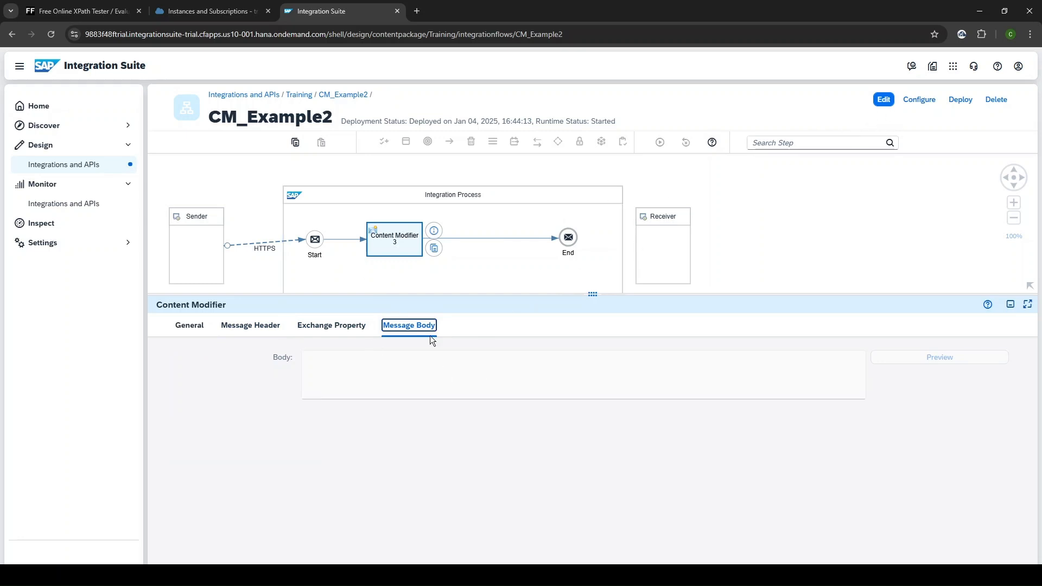
{"action": "left_click", "coordinate": [331, 327]}
{"action": "left_click", "coordinate": [248, 326]}
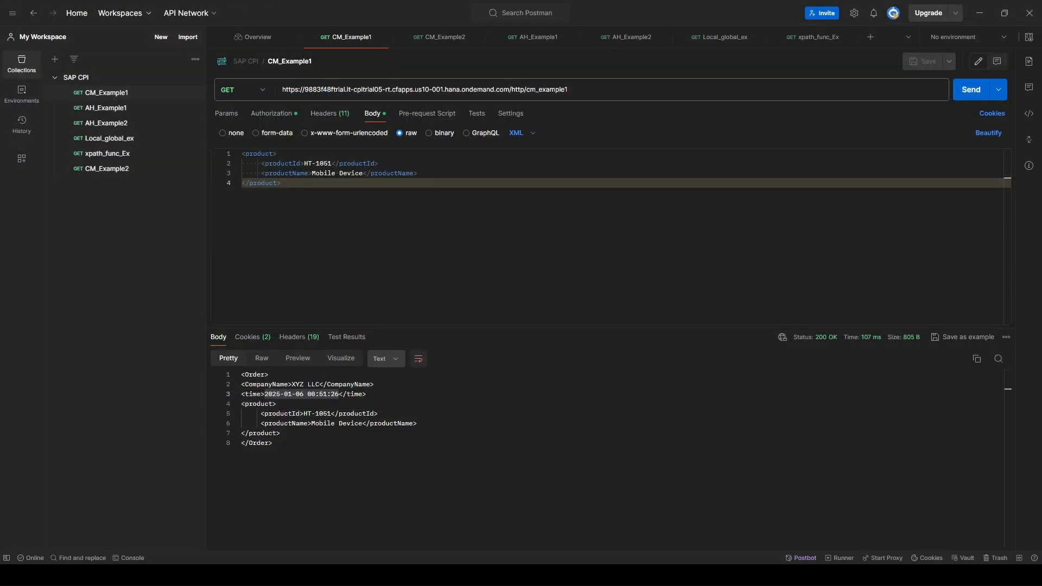
- Switch to Postman, open the CM_Example2 request, inspect its XML body and send the request
{"action": "key", "text": "alt+Tab"}
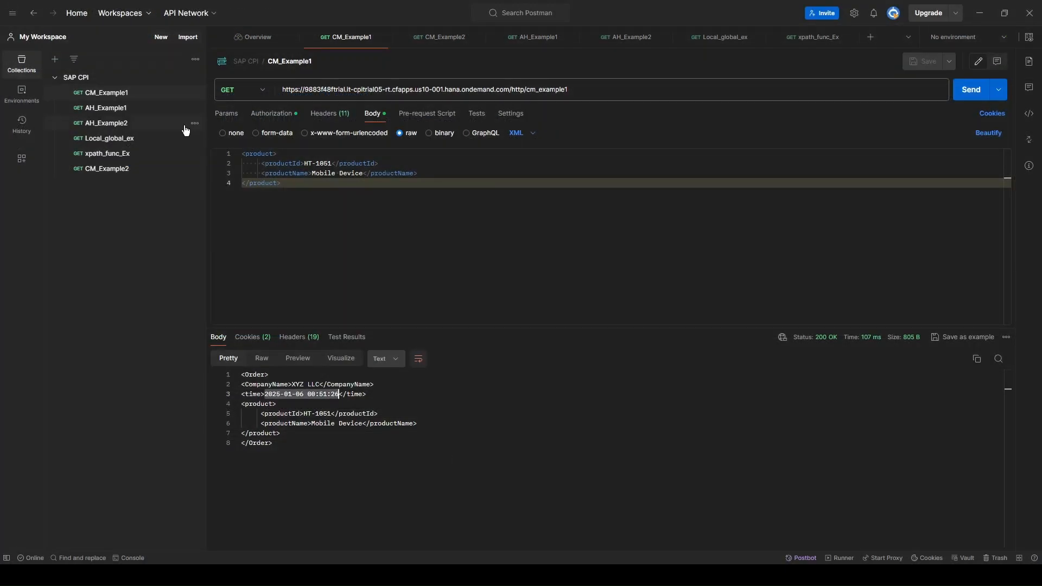
{"action": "left_click", "coordinate": [117, 169]}
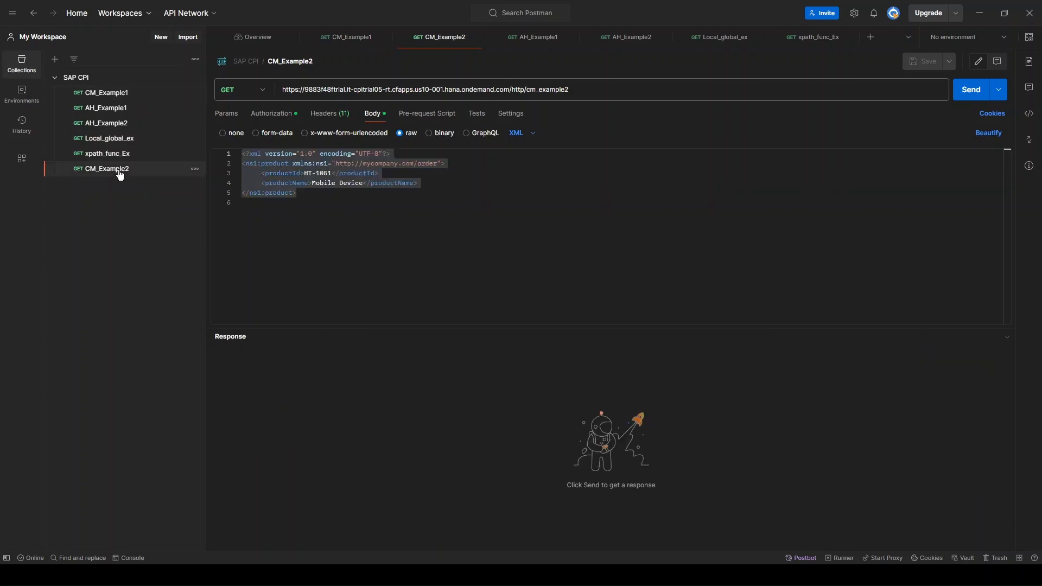
{"action": "left_click", "coordinate": [446, 246]}
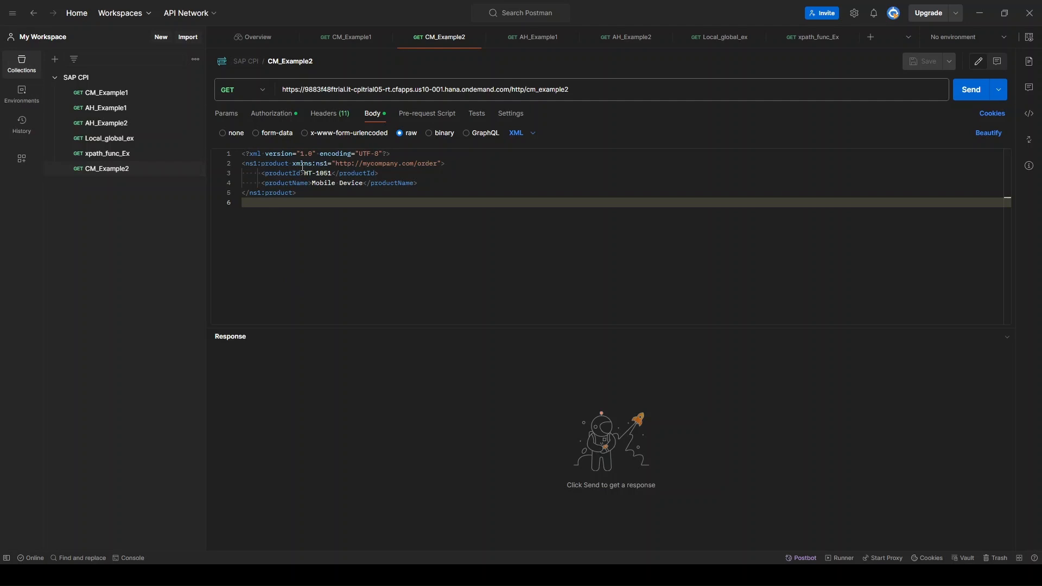
{"action": "left_click", "coordinate": [971, 90]}
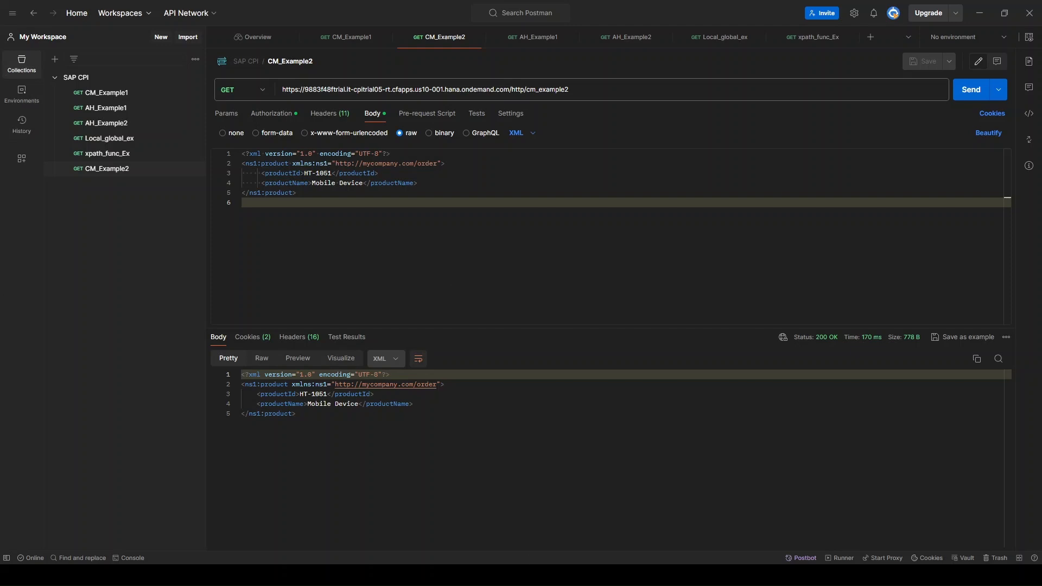
- Switch back to Integration Suite and highlight the XPath value of the ProductID header in Content Modifier 3
{"action": "key", "text": "alt+Tab"}
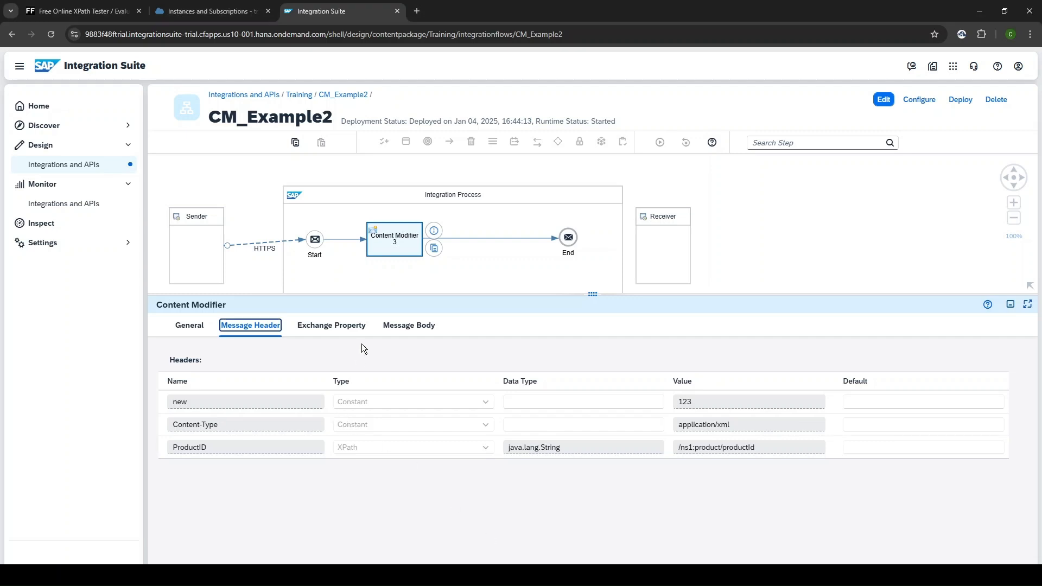
{"action": "left_click_drag", "start_coordinate": [411, 295], "coordinate": [418, 337]}
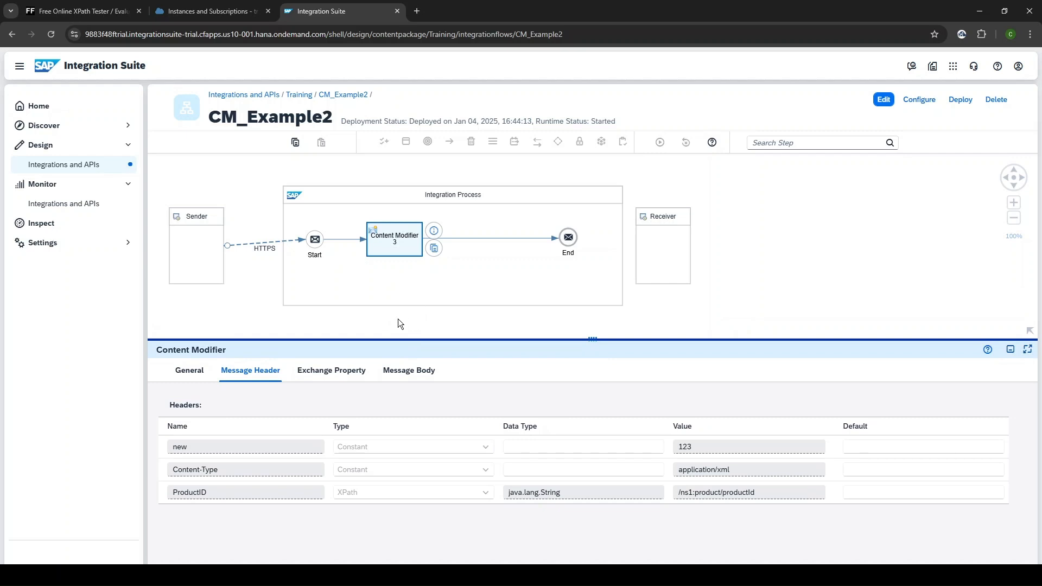
{"action": "left_click_drag", "start_coordinate": [761, 492], "coordinate": [666, 498]}
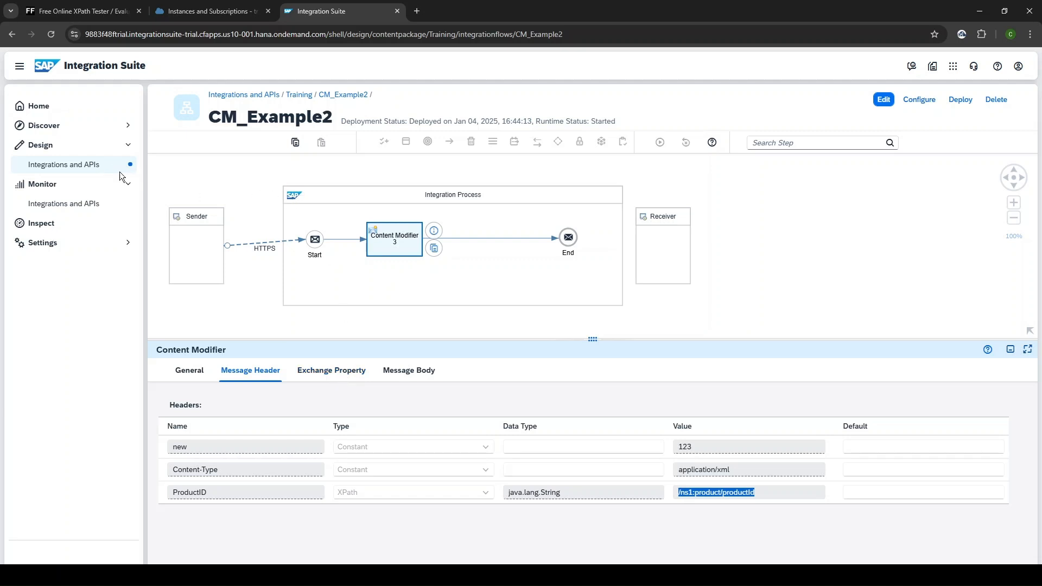
- Return to the Training package, open the Local_Global integration flow and select its Write Variables 1 step
{"action": "double_click", "coordinate": [299, 95]}
{"action": "left_click", "coordinate": [299, 96]}
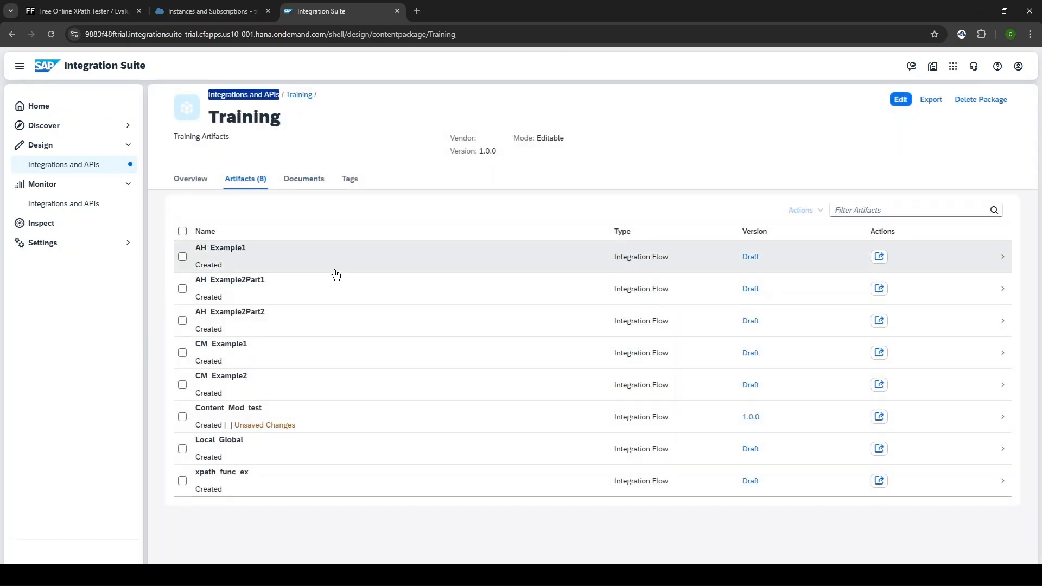
{"action": "left_click", "coordinate": [277, 440]}
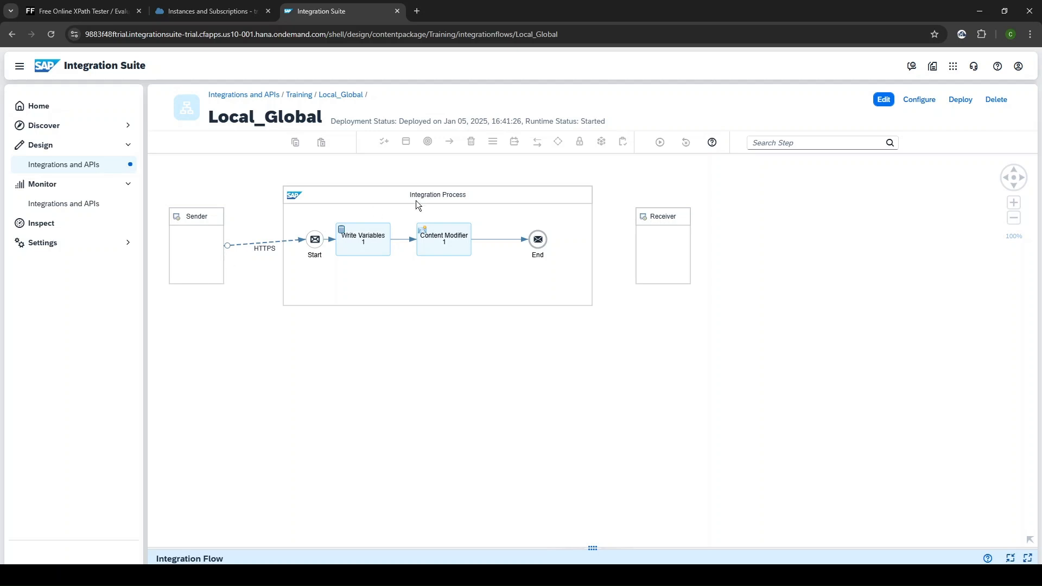
{"action": "left_click", "coordinate": [365, 241]}
{"action": "left_click", "coordinate": [327, 220]}
{"action": "left_click", "coordinate": [362, 253]}
- Put the Local_Global flow into edit mode, view the available Persistence steps and reselect Write Variables 1
{"action": "left_click", "coordinate": [884, 99]}
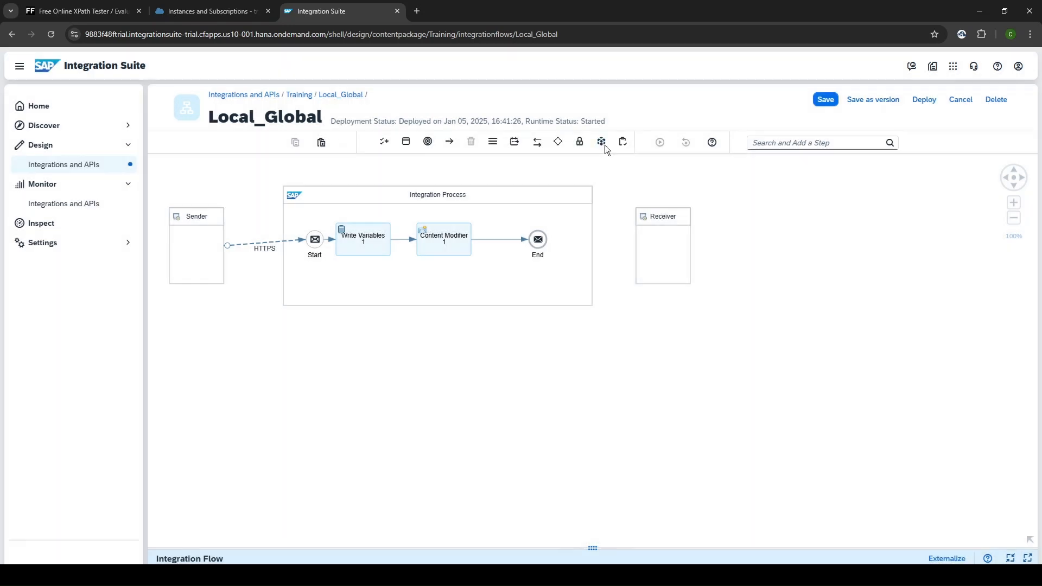
{"action": "left_click", "coordinate": [602, 145]}
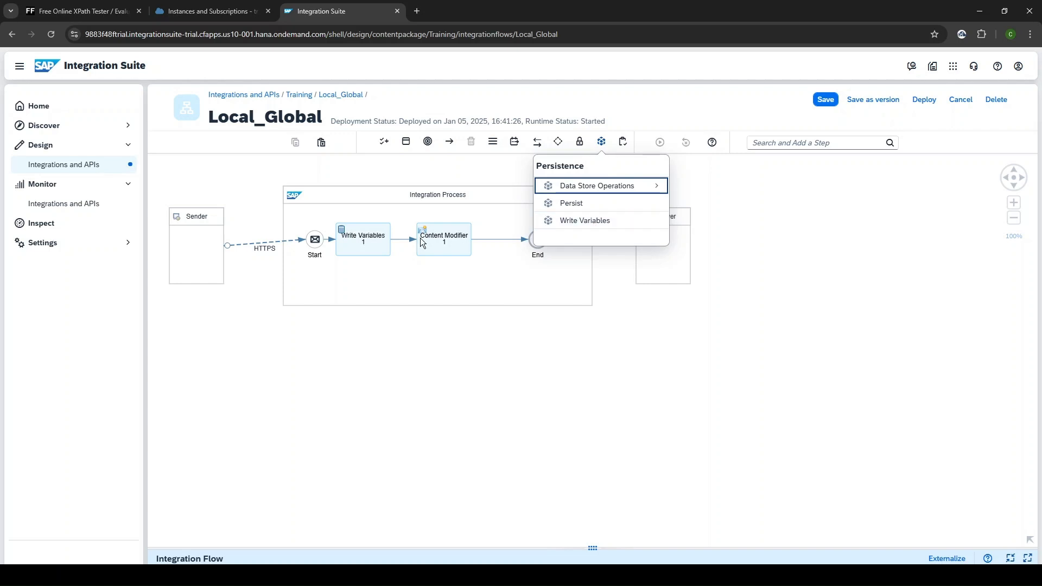
{"action": "left_click", "coordinate": [494, 403]}
{"action": "left_click", "coordinate": [373, 245]}
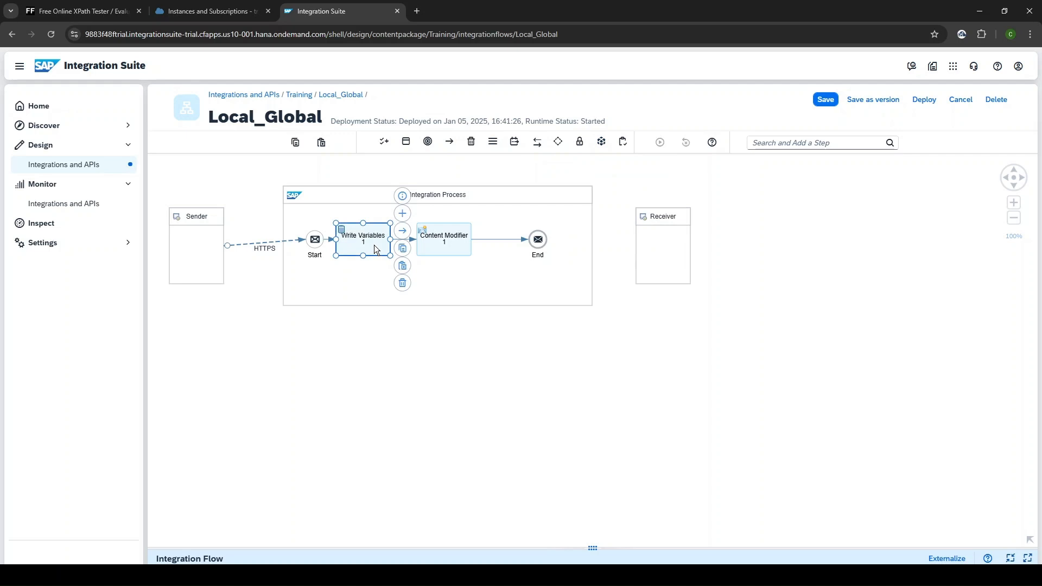
- Review the variables defined in Write Variables 1 and the message headers of Content Modifier 1
{"action": "left_click_drag", "start_coordinate": [333, 547], "coordinate": [395, 322]}
{"action": "left_click", "coordinate": [236, 357]}
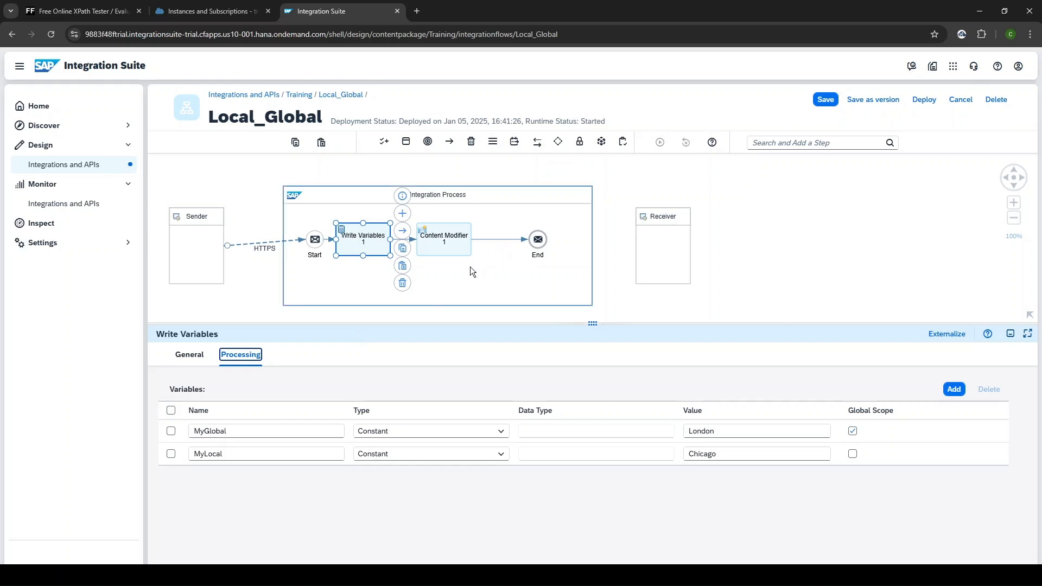
{"action": "left_click", "coordinate": [448, 251]}
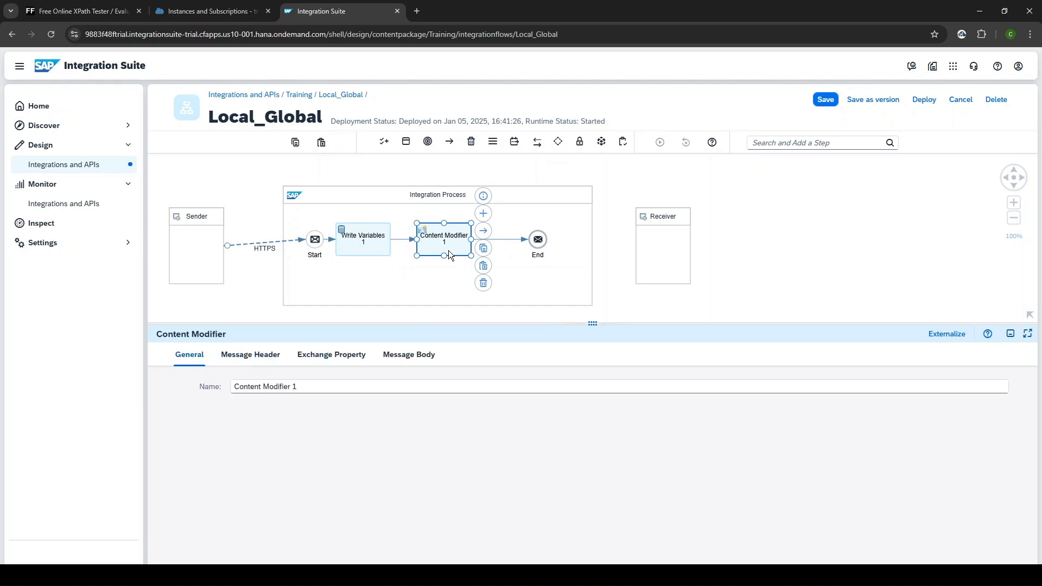
{"action": "left_click", "coordinate": [251, 363]}
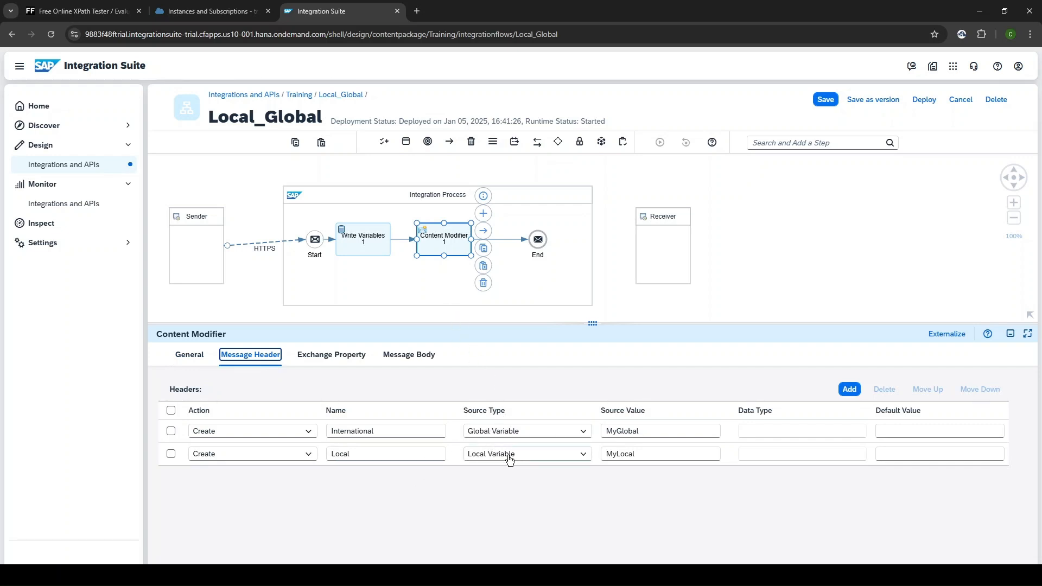
- Examine the source type options for the Local and International headers, leaving both selections as they are
{"action": "left_click", "coordinate": [582, 455]}
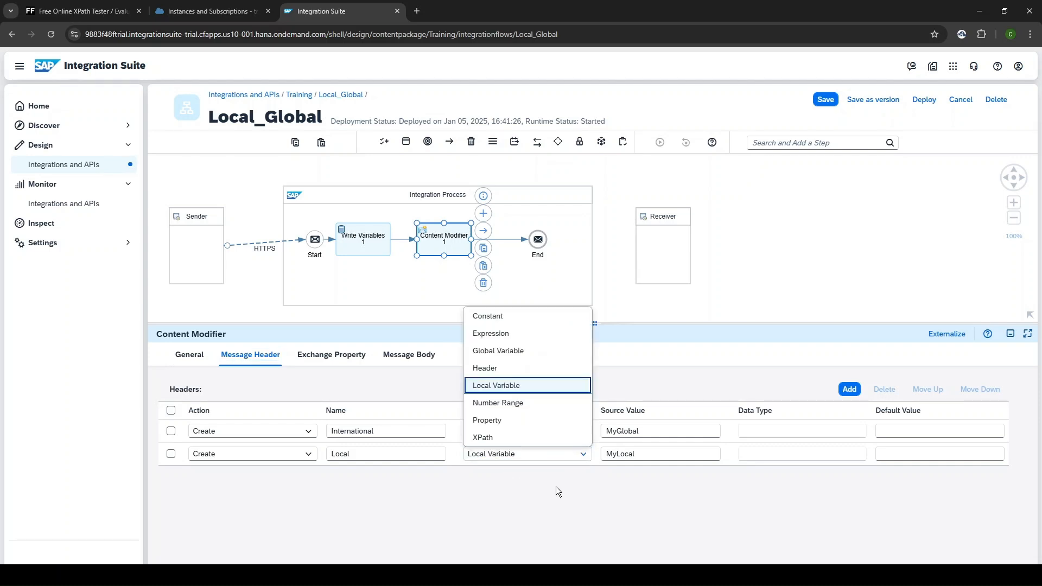
{"action": "left_click", "coordinate": [556, 486]}
{"action": "left_click", "coordinate": [582, 436]}
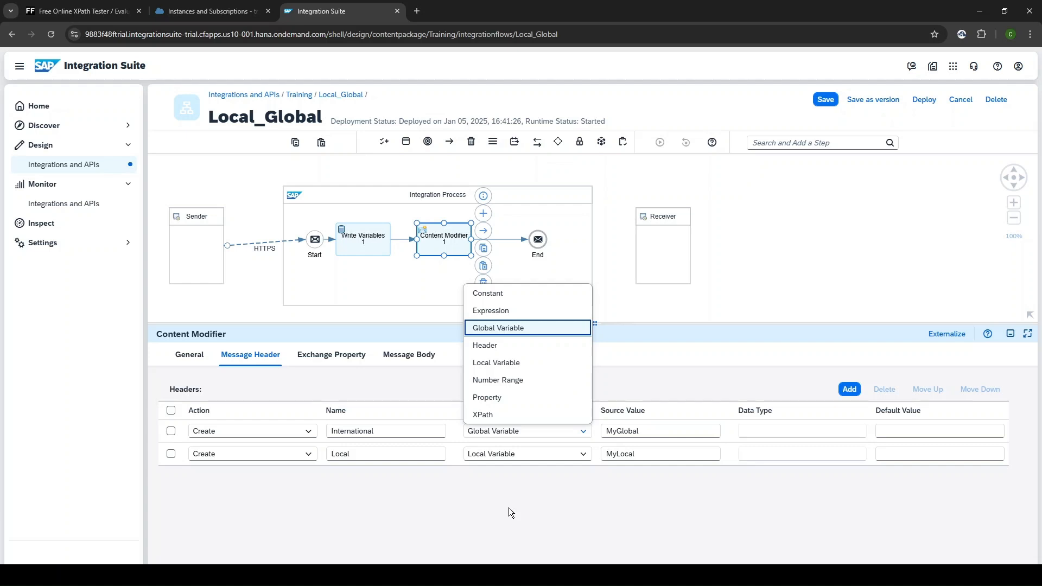
{"action": "left_click", "coordinate": [682, 304]}
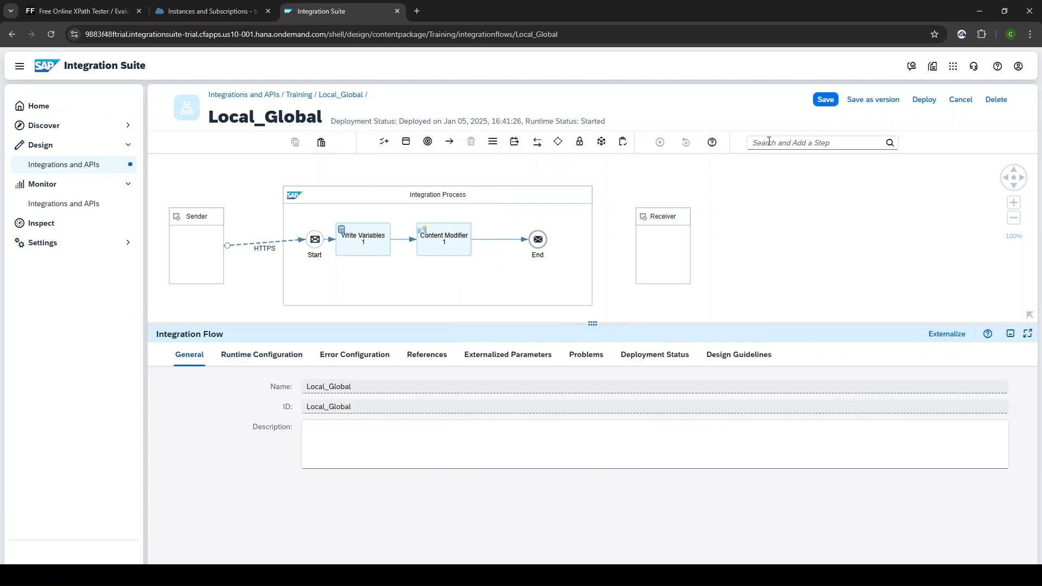
- Save the Local_Global integration flow and deploy it, acknowledging the deployment messages
{"action": "left_click", "coordinate": [823, 101]}
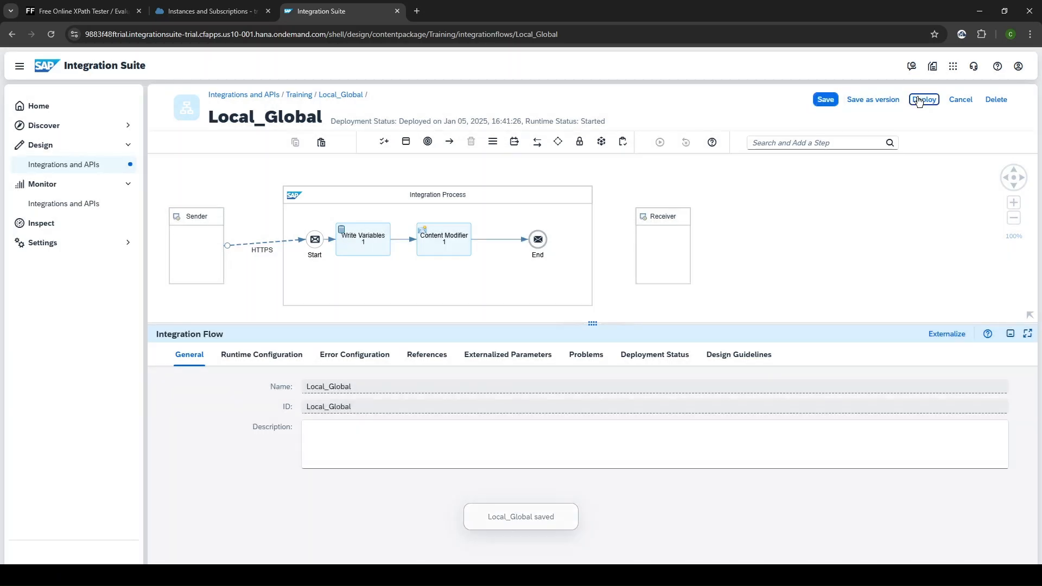
{"action": "left_click", "coordinate": [919, 101]}
{"action": "left_click", "coordinate": [570, 343]}
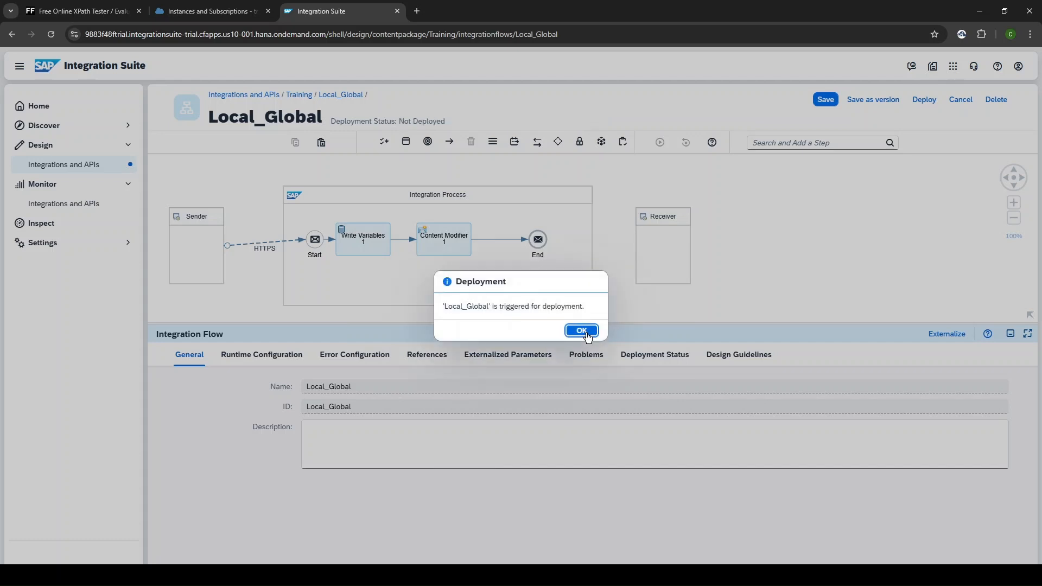
{"action": "left_click", "coordinate": [581, 332]}
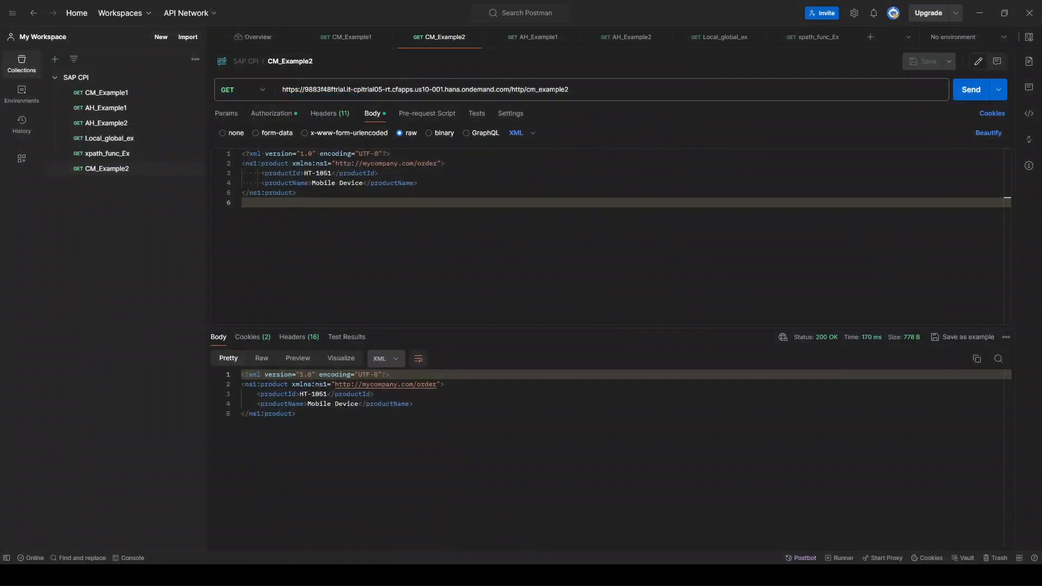
- Switch to Postman, open the Local_global_ex request, check its URL and send it to inspect the response
{"action": "left_click", "coordinate": [125, 142]}
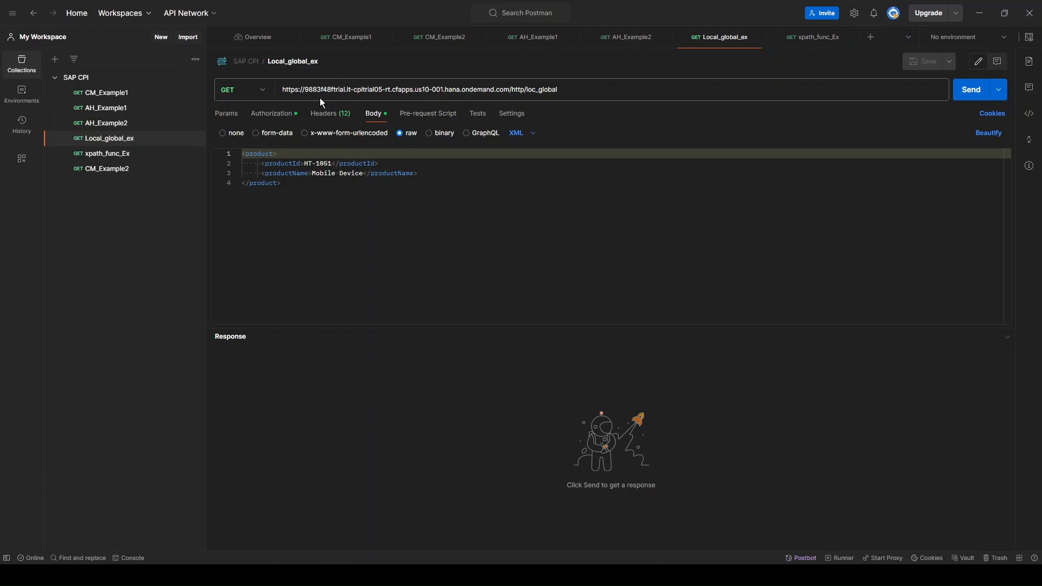
{"action": "left_click", "coordinate": [573, 89]}
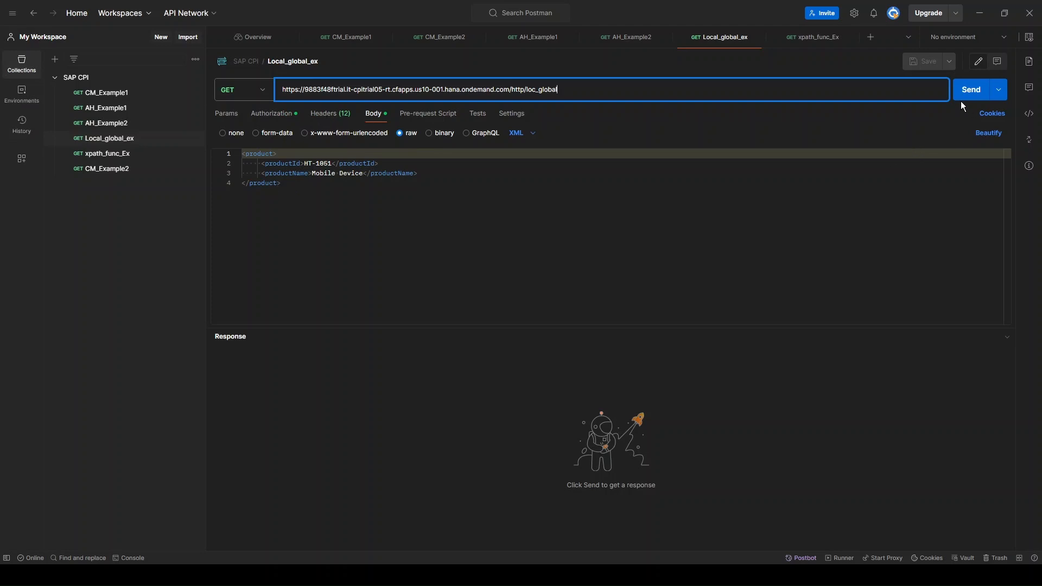
{"action": "left_click", "coordinate": [969, 89]}
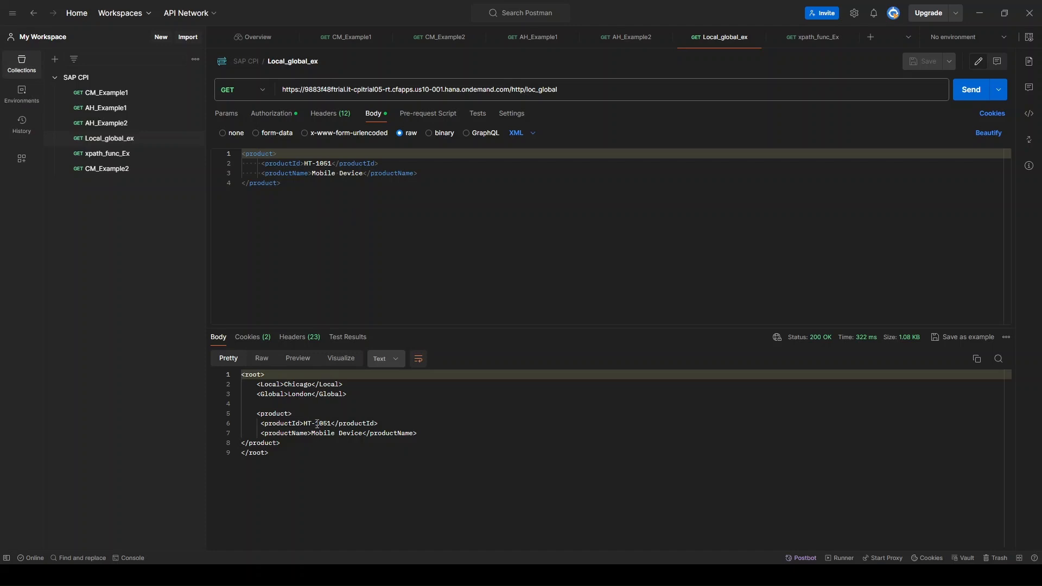
{"action": "left_click", "coordinate": [307, 405]}
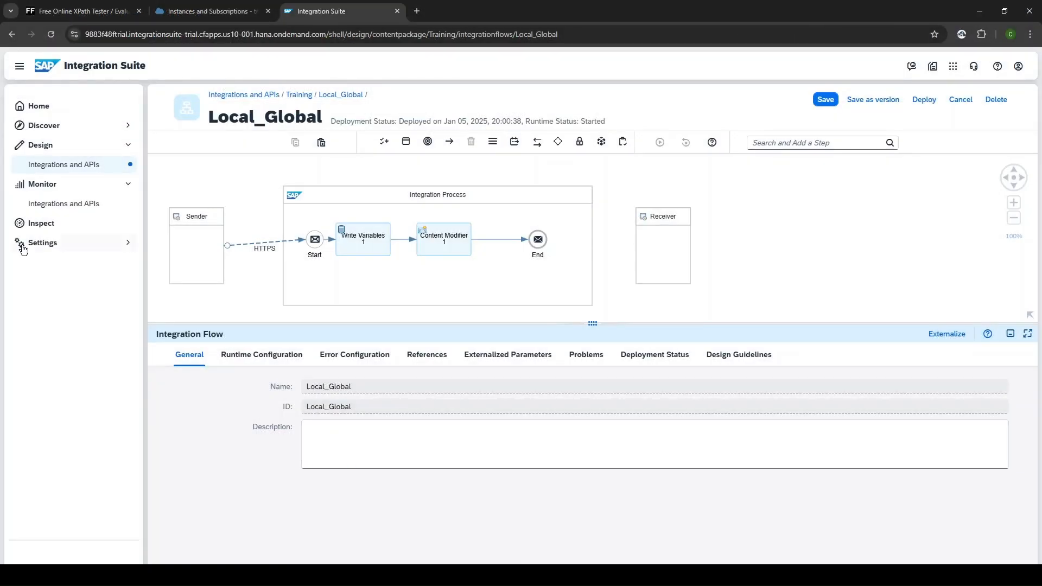
- Switch back to Integration Suite and open the Variables store in the integration monitoring overview
{"action": "left_click", "coordinate": [69, 204]}
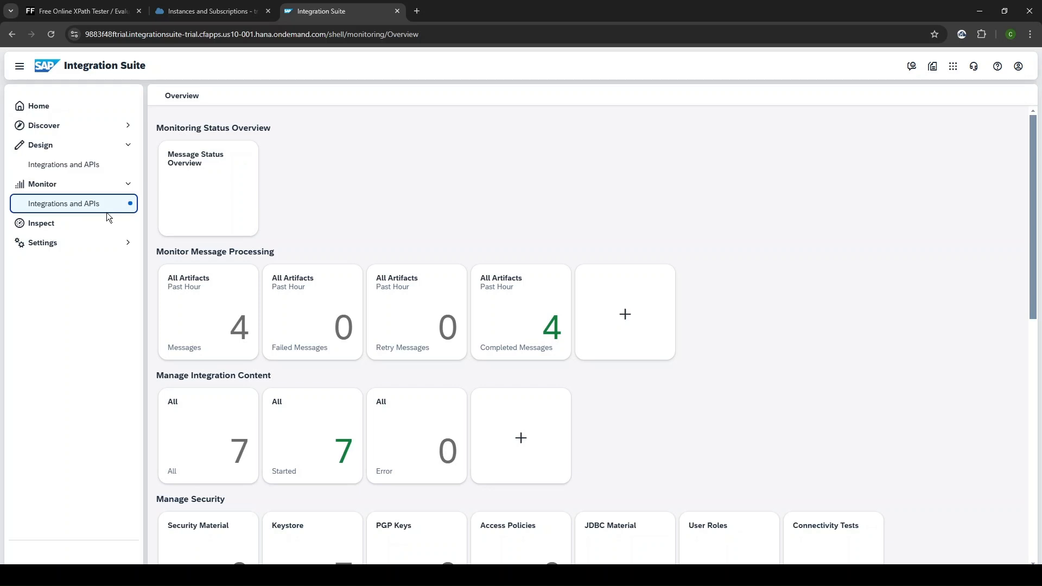
{"action": "scroll", "coordinate": [383, 223], "scroll_direction": "down", "scroll_amount": 9}
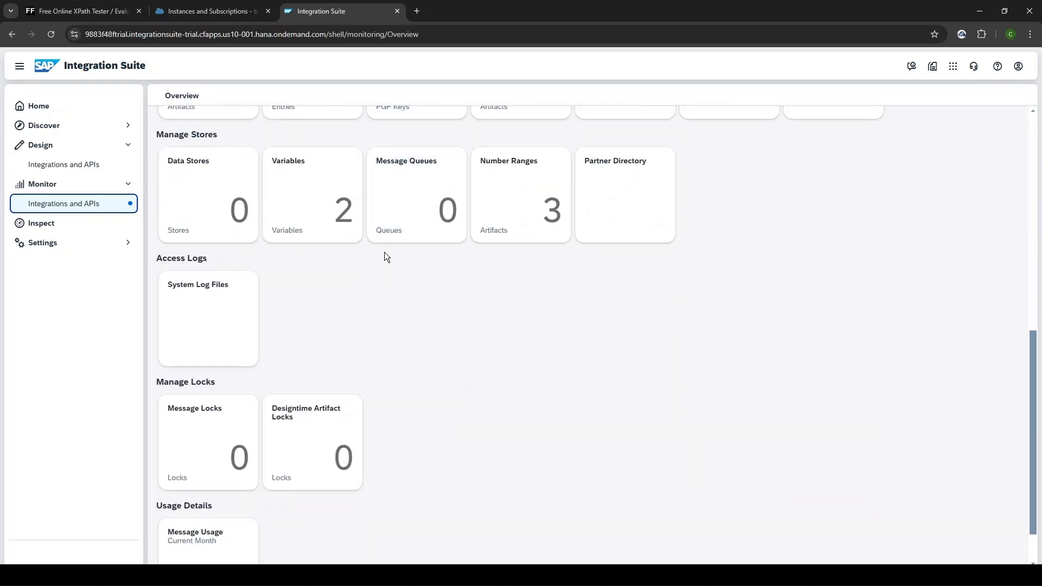
{"action": "scroll", "coordinate": [384, 252], "scroll_direction": "up", "scroll_amount": 2}
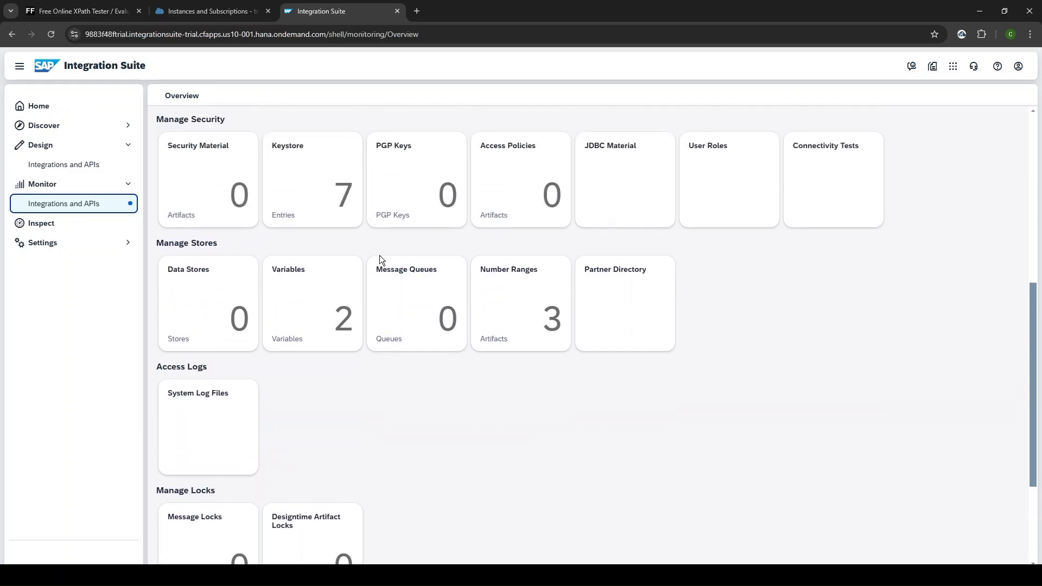
{"action": "left_click", "coordinate": [310, 305]}
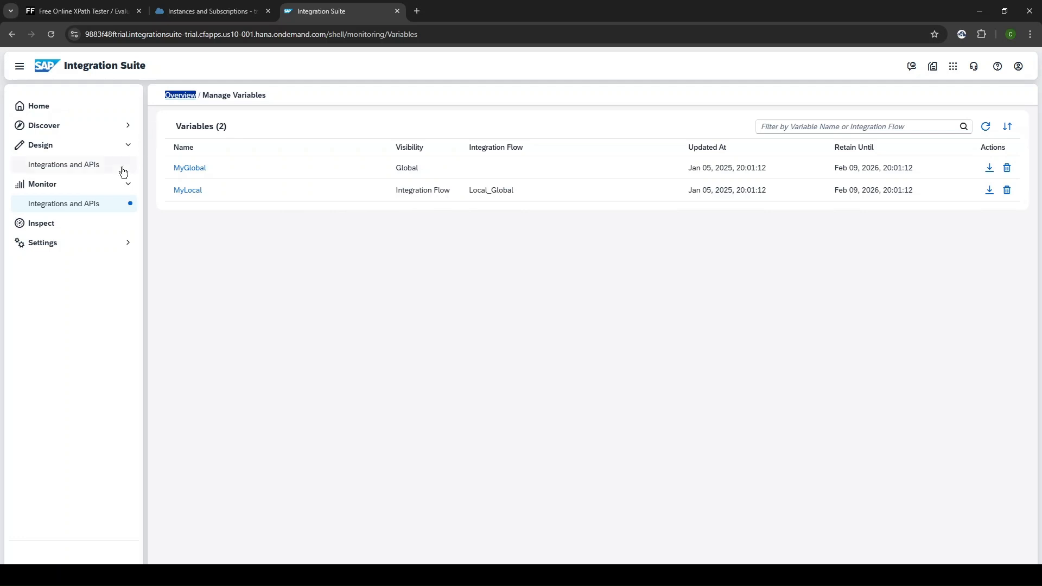
- Return to the design area and open the AH_Example1 integration flow from the Training package's artifacts
{"action": "left_click", "coordinate": [92, 165]}
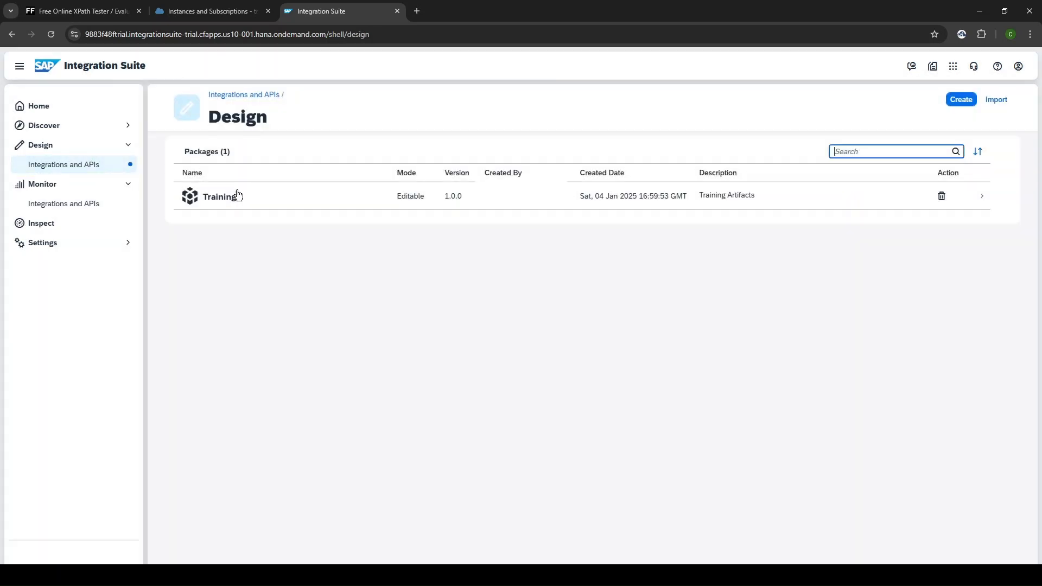
{"action": "left_click", "coordinate": [238, 196]}
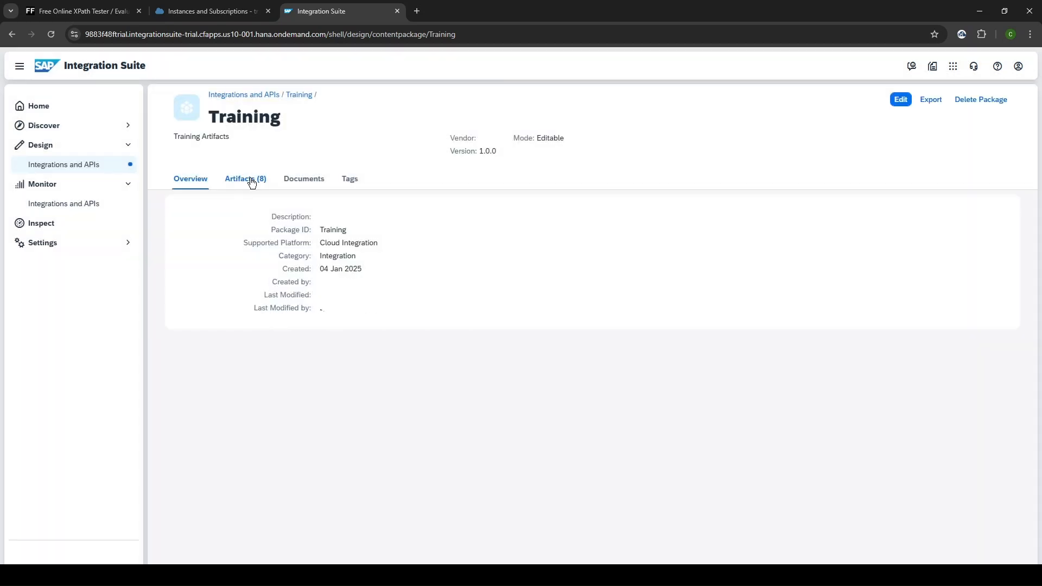
{"action": "left_click", "coordinate": [251, 179]}
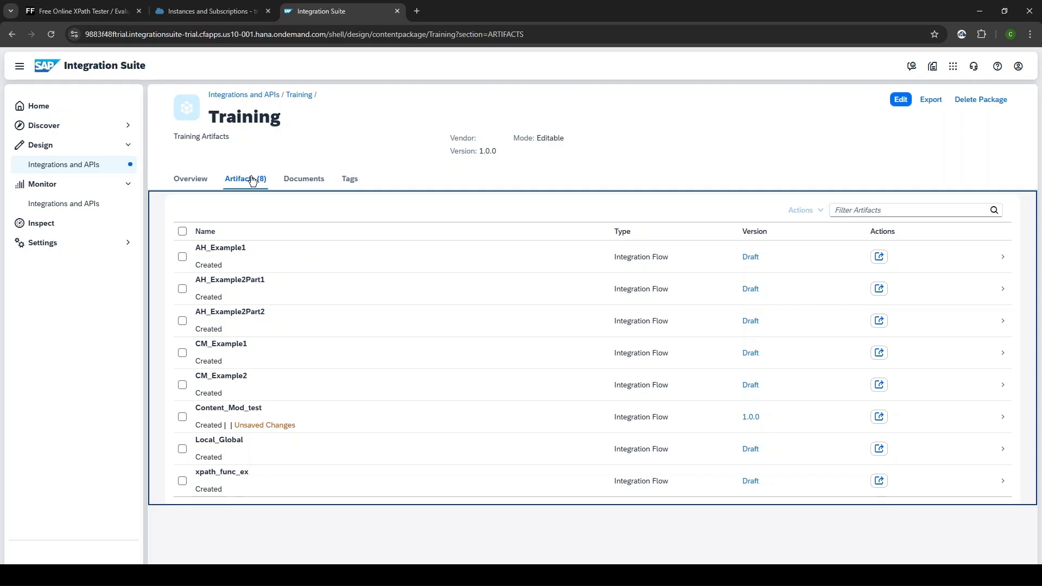
{"action": "left_click", "coordinate": [298, 267]}
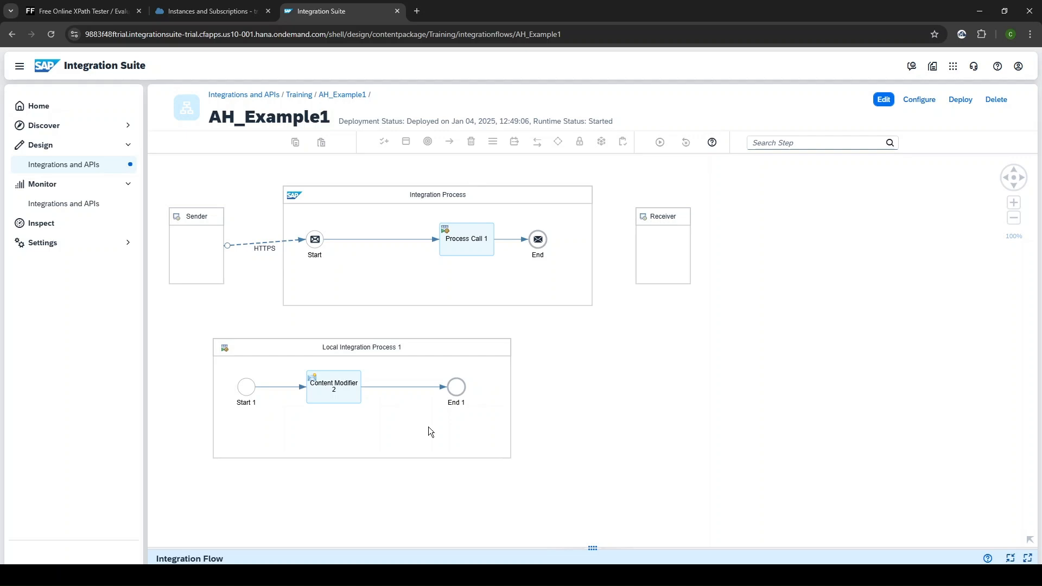
- View AH_Example1's runtime configuration and highlight the CompanyName entry in its allowed headers
{"action": "left_click_drag", "start_coordinate": [396, 548], "coordinate": [447, 290]}
{"action": "left_click", "coordinate": [260, 321]}
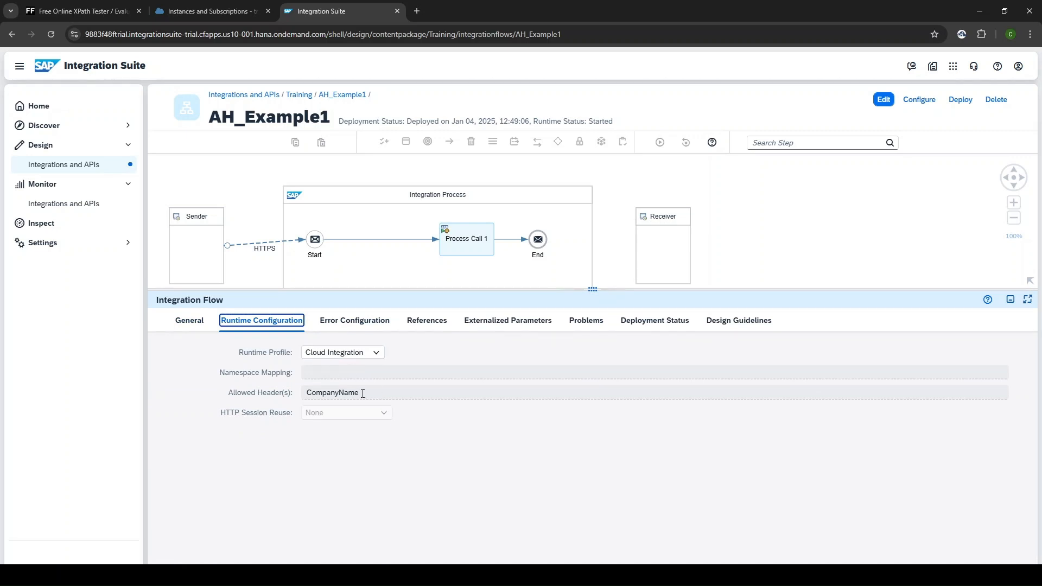
{"action": "left_click_drag", "start_coordinate": [364, 394], "coordinate": [306, 395]}
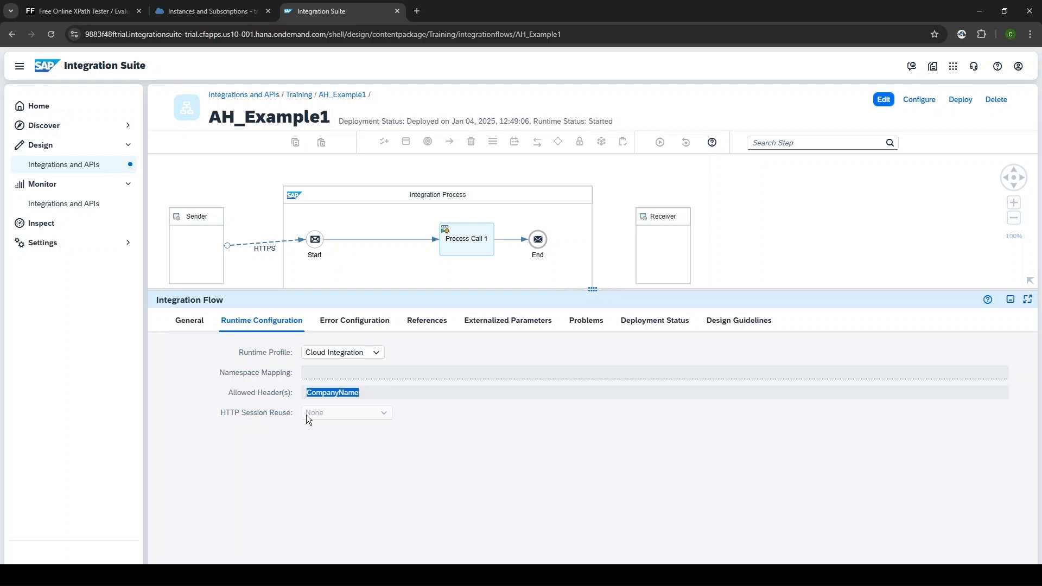
{"action": "left_click", "coordinate": [311, 444]}
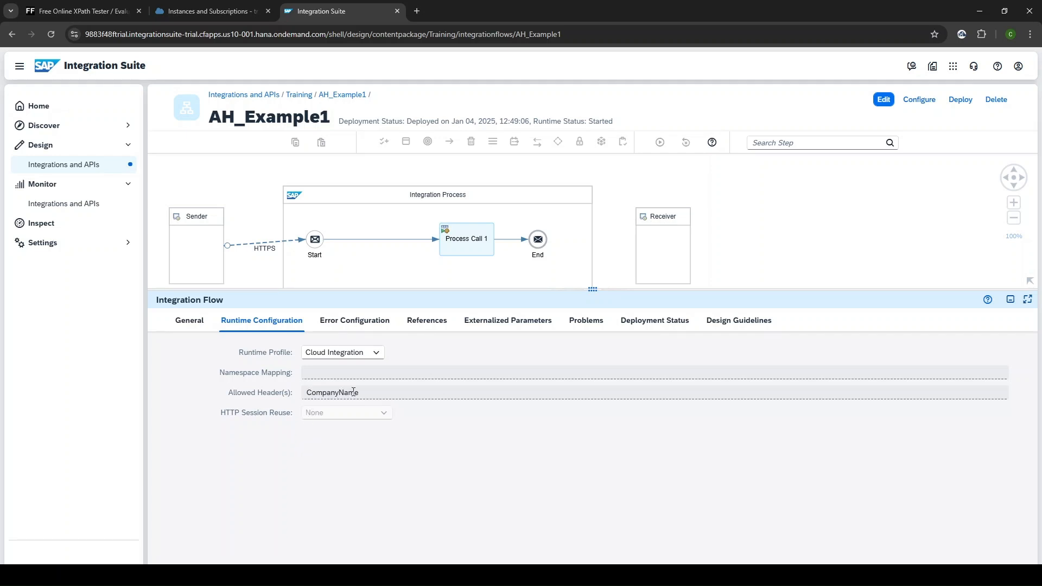
{"action": "left_click_drag", "start_coordinate": [360, 392], "coordinate": [304, 394]}
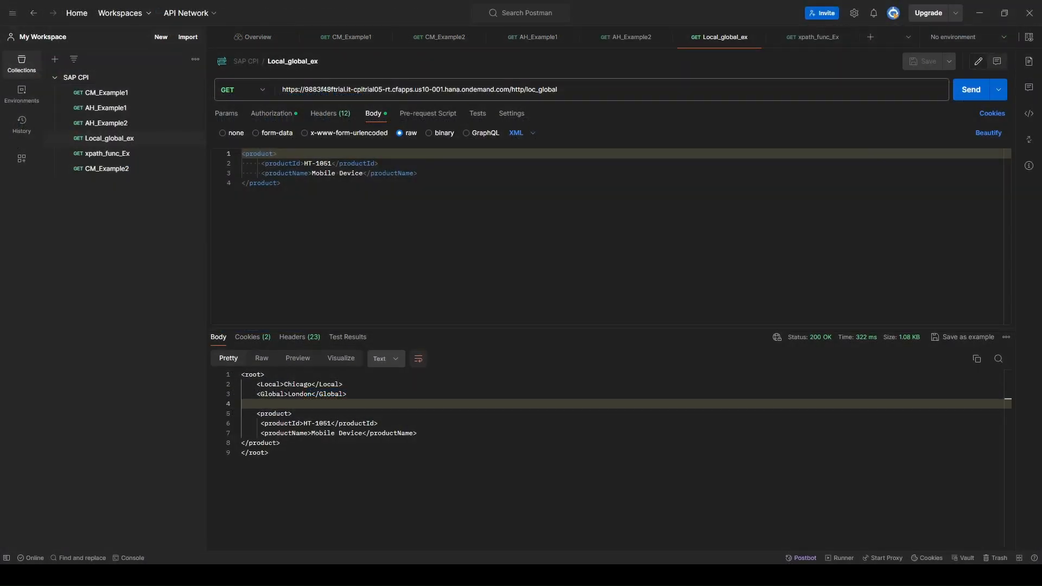
- Switch to Postman, open the AH_Example1 request, inspect its CompanyName header and XML body, and send the request
{"action": "left_click", "coordinate": [123, 113]}
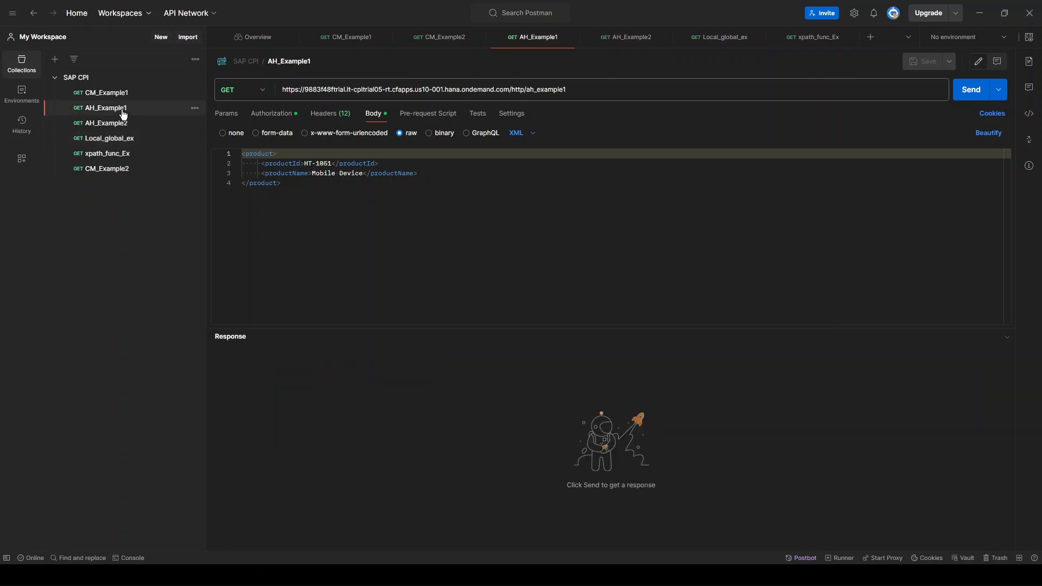
{"action": "left_click", "coordinate": [339, 117]}
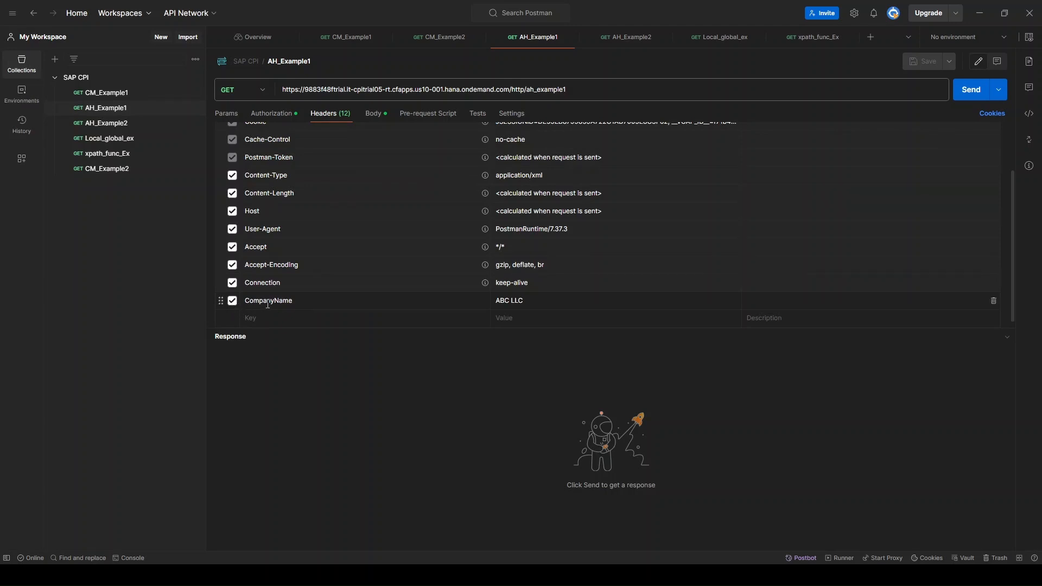
{"action": "left_click", "coordinate": [524, 301]}
{"action": "left_click", "coordinate": [374, 114]}
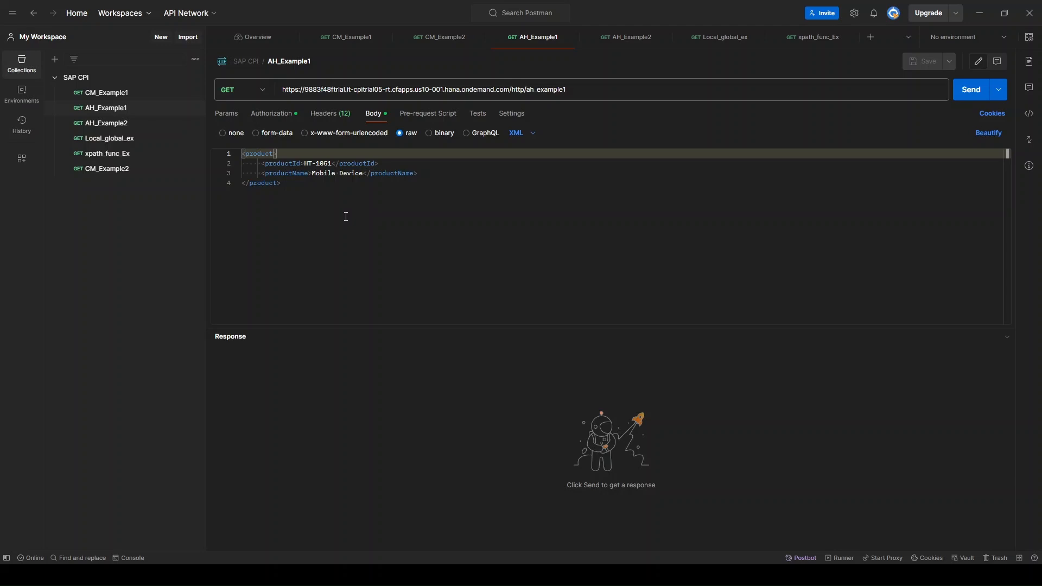
{"action": "left_click", "coordinate": [971, 93]}
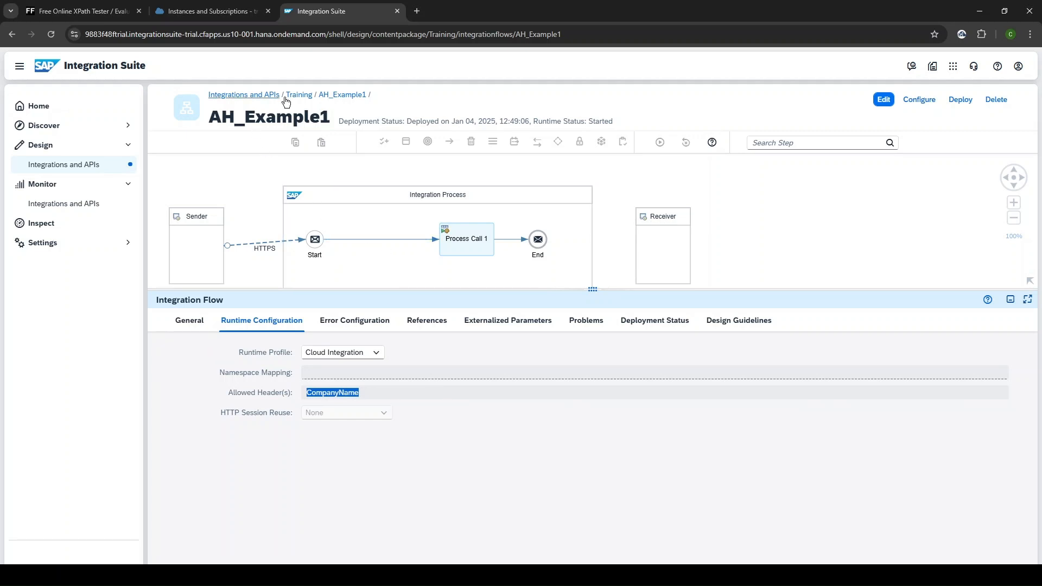
- Back in Integration Suite, open AH_Example2Part1 from the Training package and review Content Modifier 1's message header and the ProcessDirect channel
{"action": "double_click", "coordinate": [305, 95]}
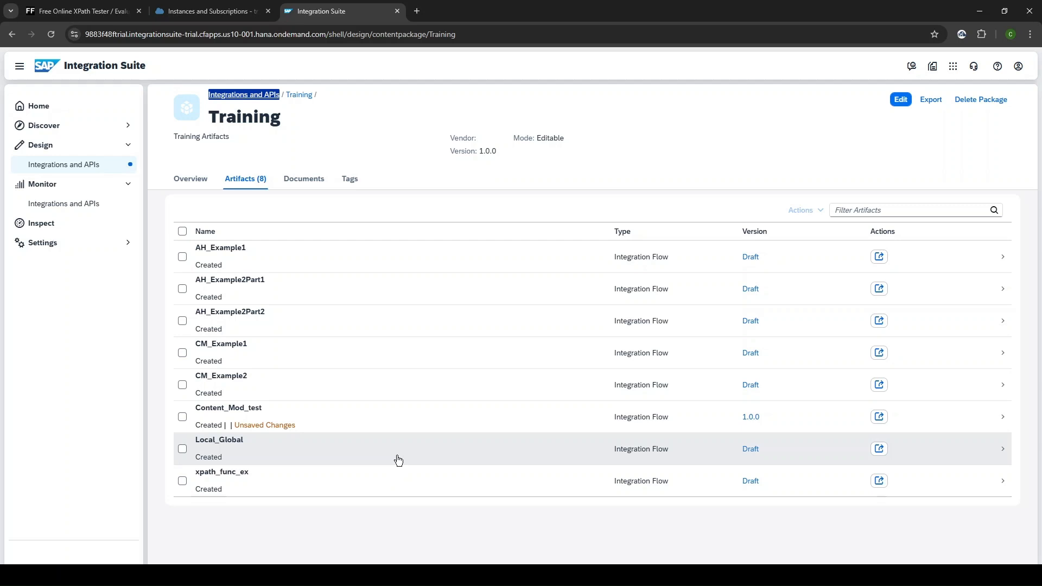
{"action": "left_click", "coordinate": [282, 283]}
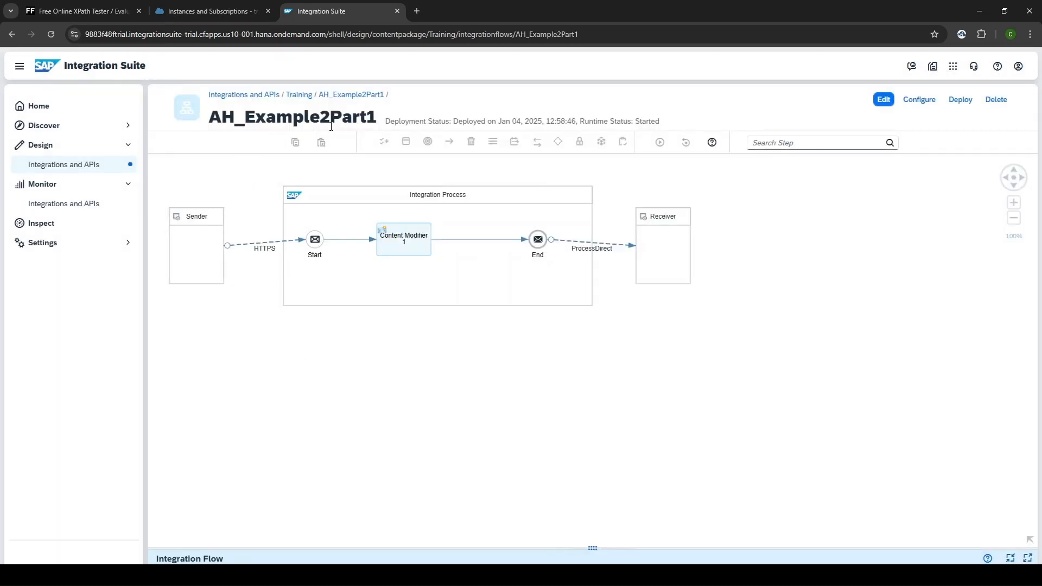
{"action": "left_click", "coordinate": [404, 247]}
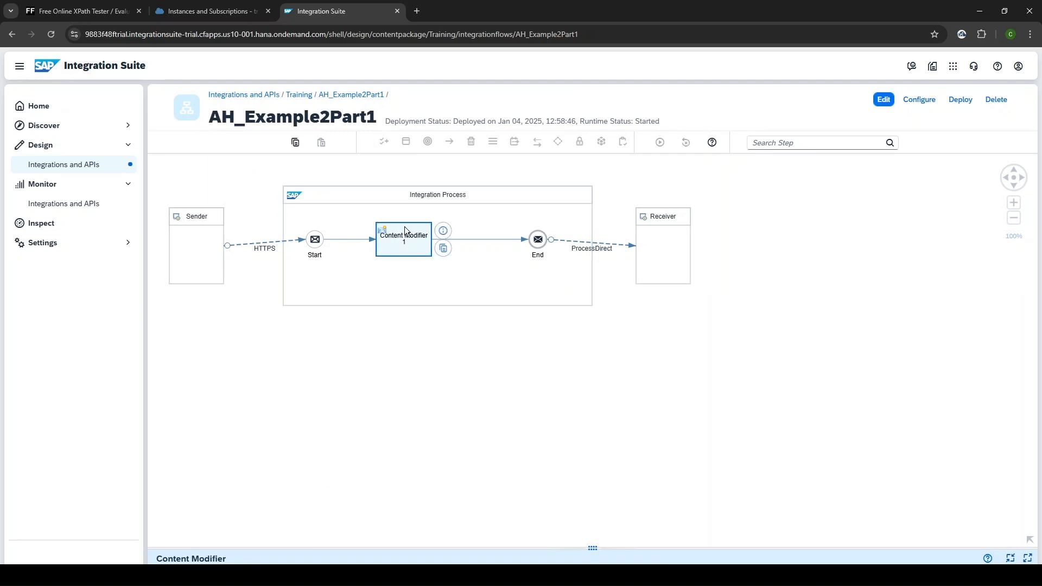
{"action": "left_click", "coordinate": [324, 548]}
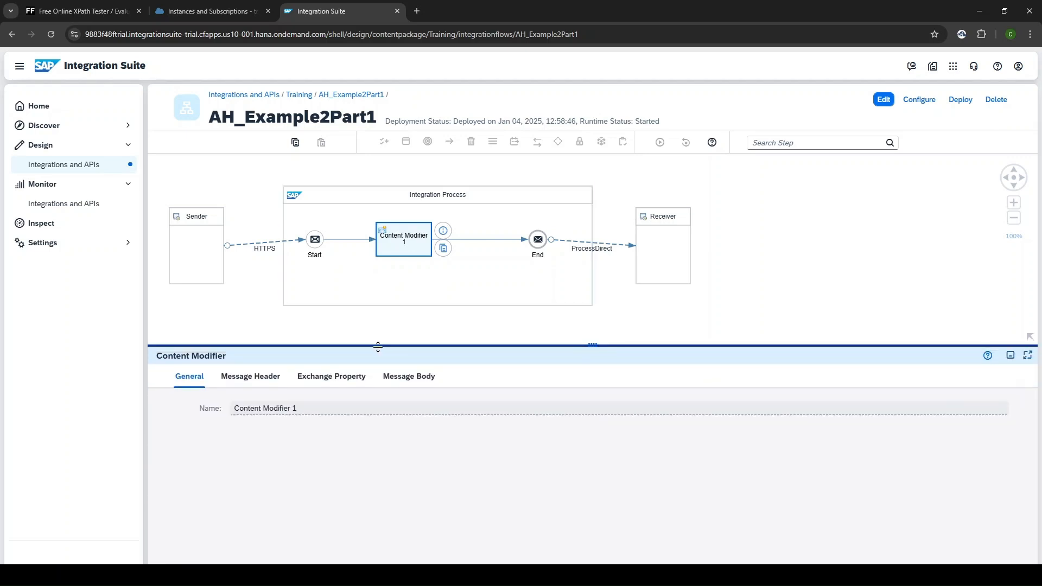
{"action": "left_click", "coordinate": [266, 383]}
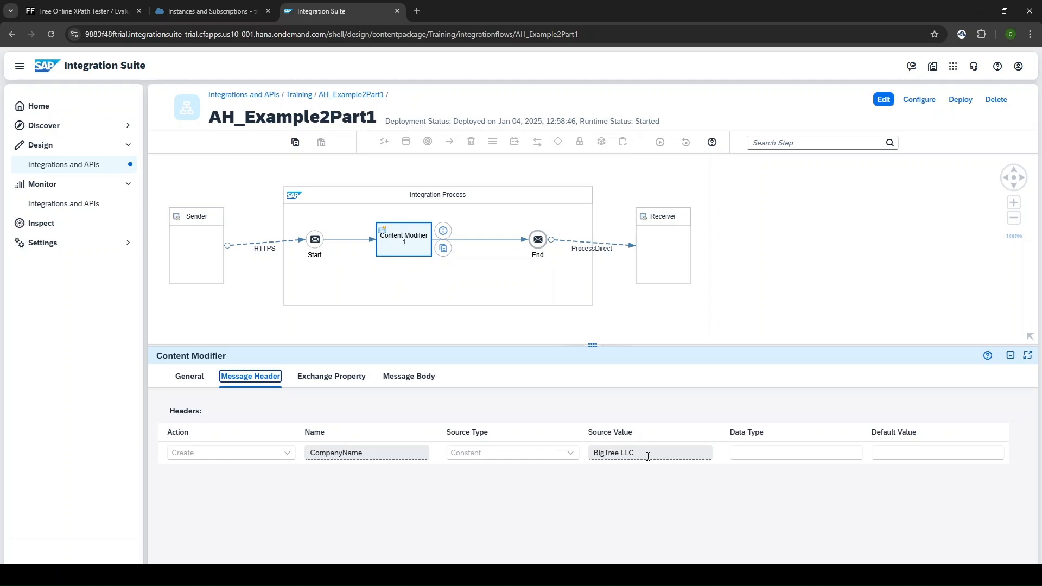
{"action": "left_click", "coordinate": [588, 245]}
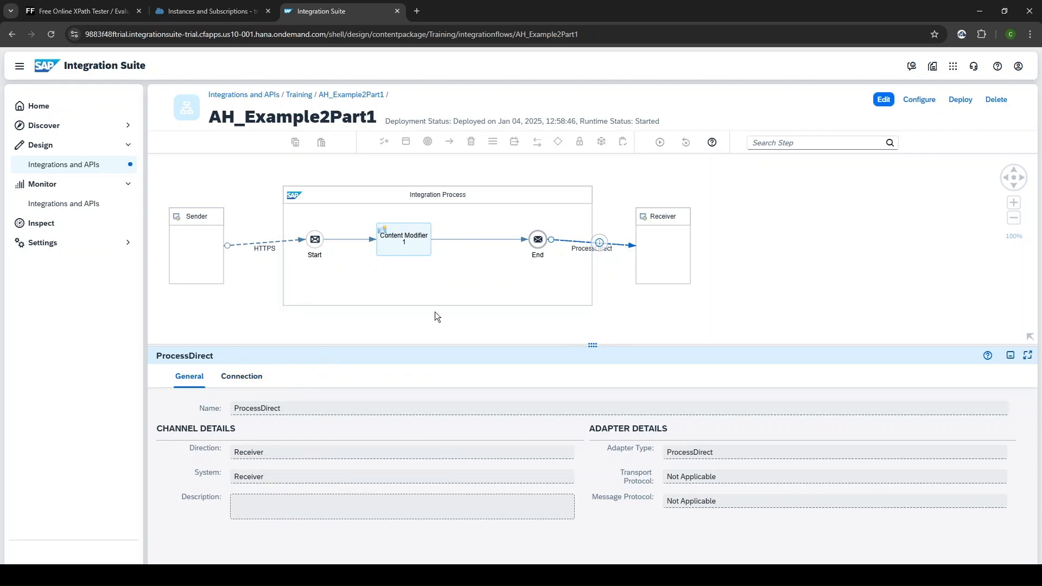
- View the ProcessDirect channel's connection address and open the AH_Example2Part2 integration flow from the Training package
{"action": "left_click", "coordinate": [241, 377]}
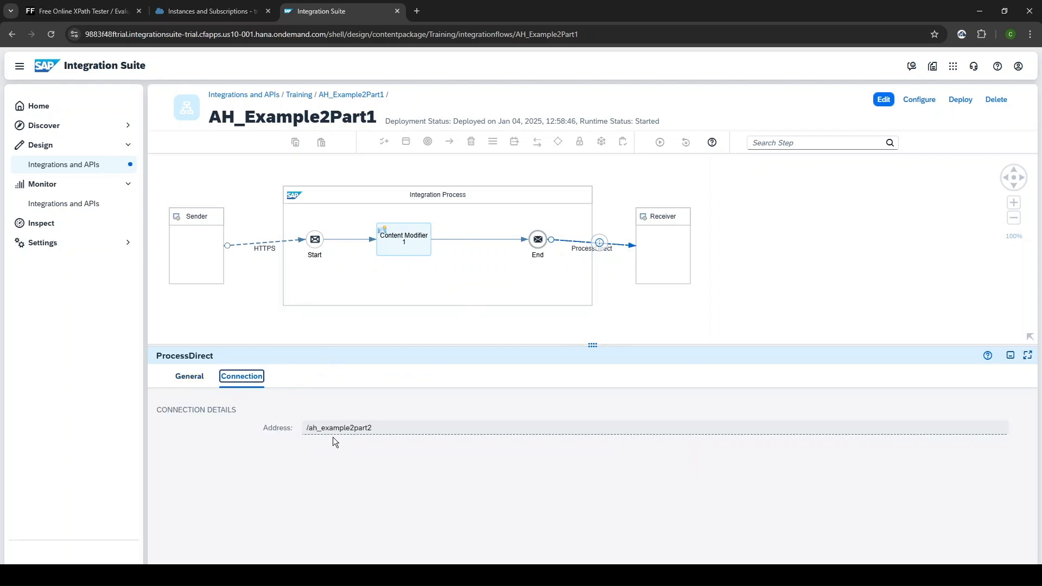
{"action": "double_click", "coordinate": [297, 96]}
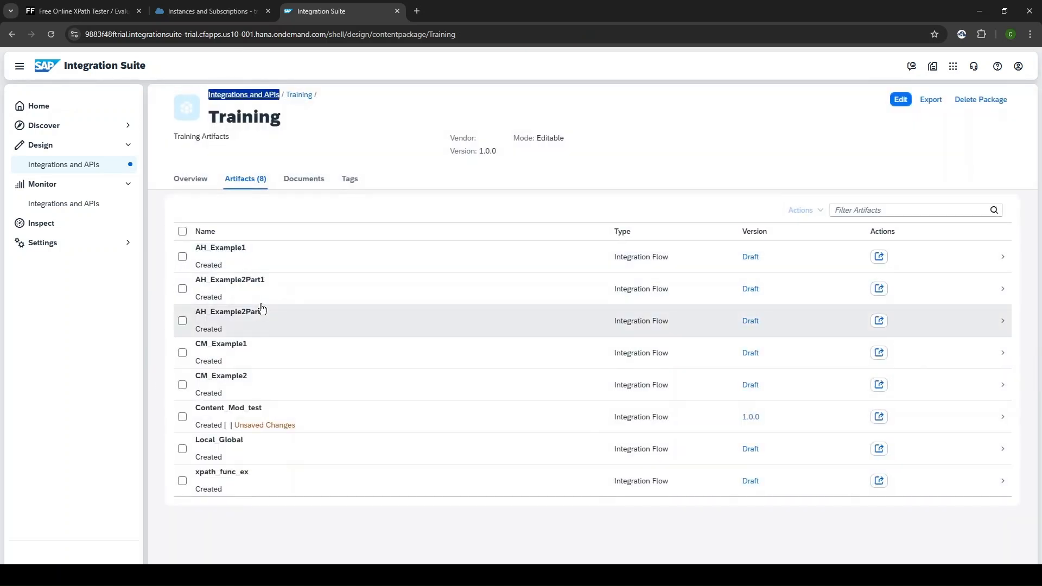
{"action": "left_click", "coordinate": [259, 319]}
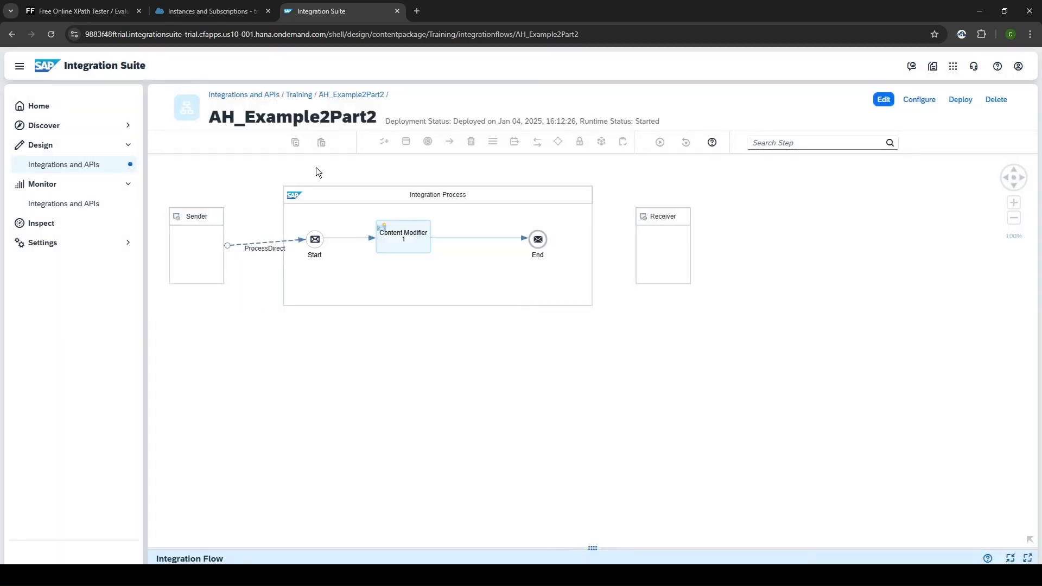
- View AH_Example2Part2's runtime configuration and highlight the companyname entry in its allowed headers
{"action": "left_click", "coordinate": [291, 554]}
{"action": "left_click", "coordinate": [296, 407]}
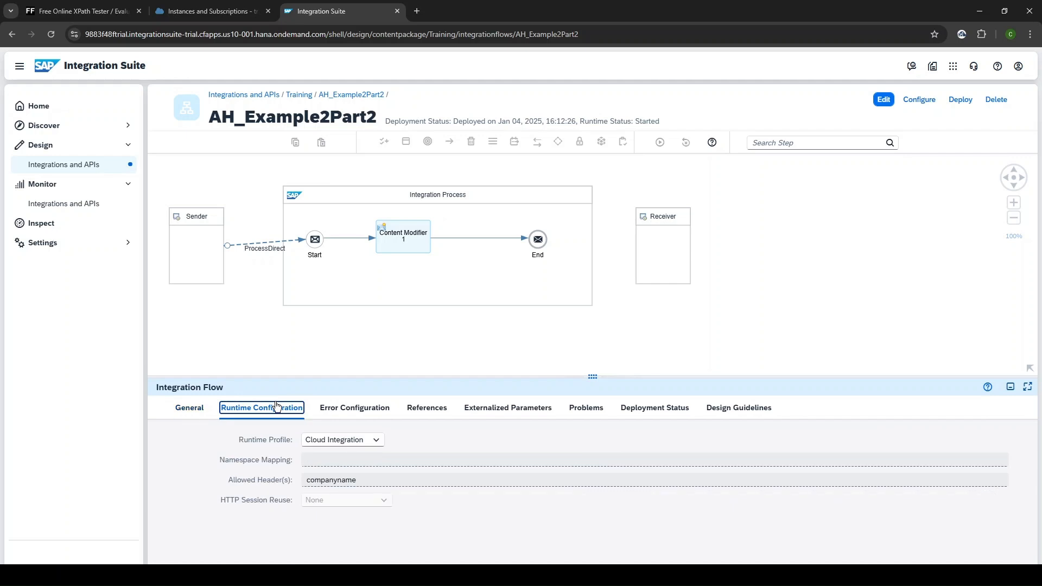
{"action": "left_click", "coordinate": [357, 480]}
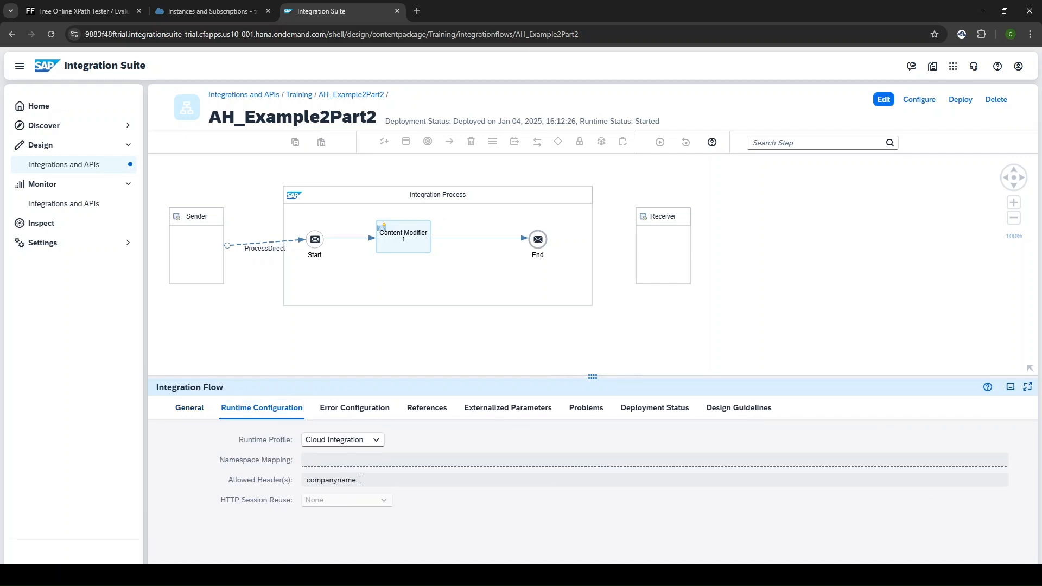
{"action": "left_click_drag", "start_coordinate": [357, 479], "coordinate": [303, 481]}
{"action": "left_click", "coordinate": [326, 339]}
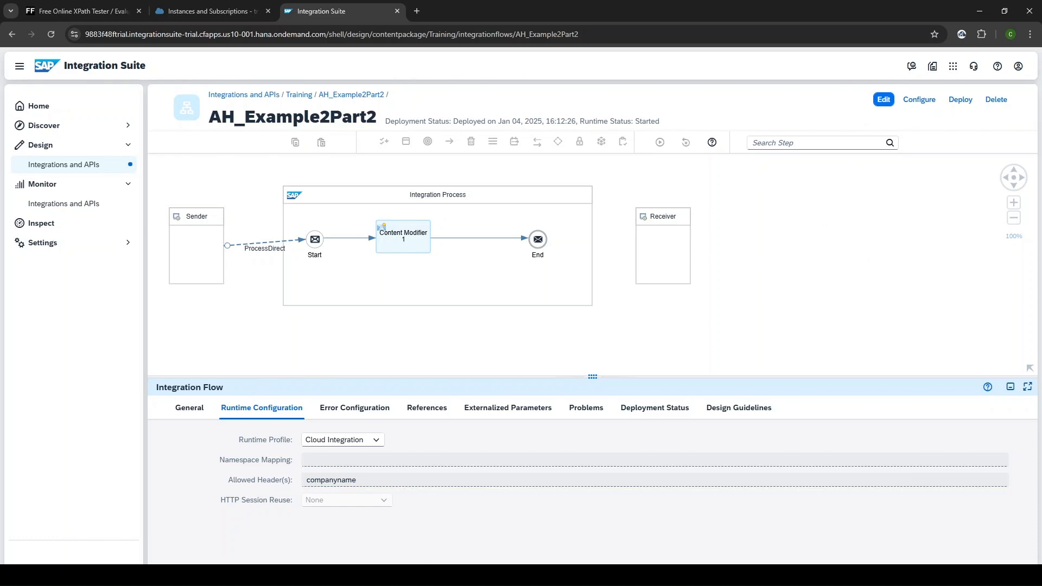
- Switch to Postman, send the AH_Example2 request, and highlight the company name in the response body
{"action": "key", "text": "alt+Tab"}
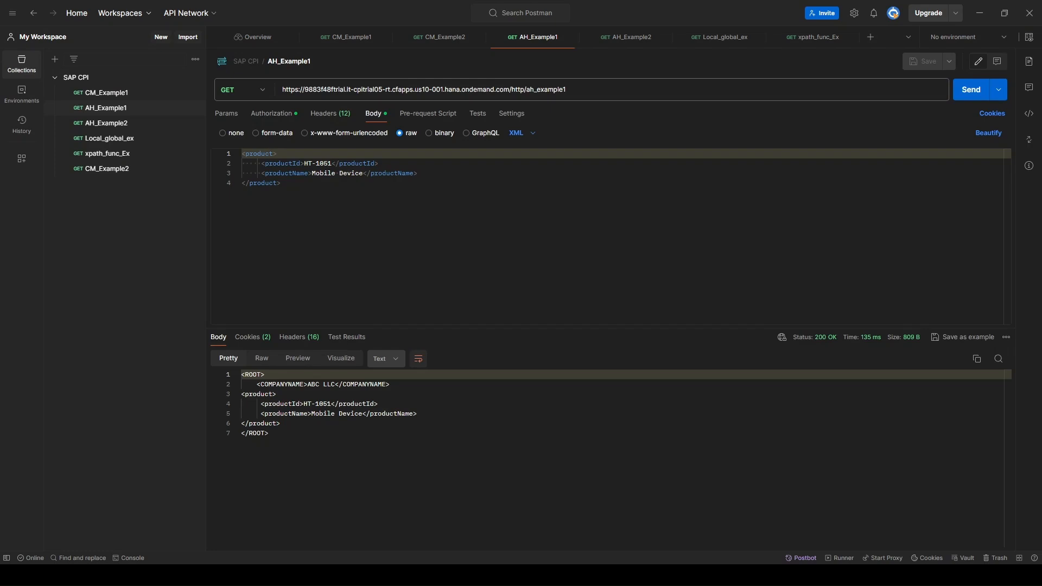
{"action": "left_click", "coordinate": [111, 125]}
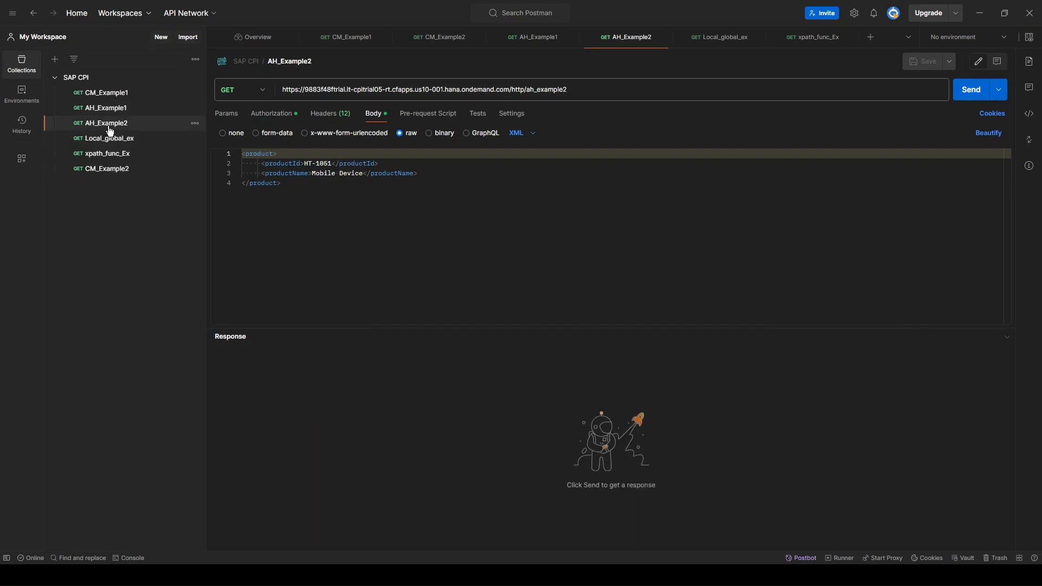
{"action": "left_click", "coordinate": [971, 95]}
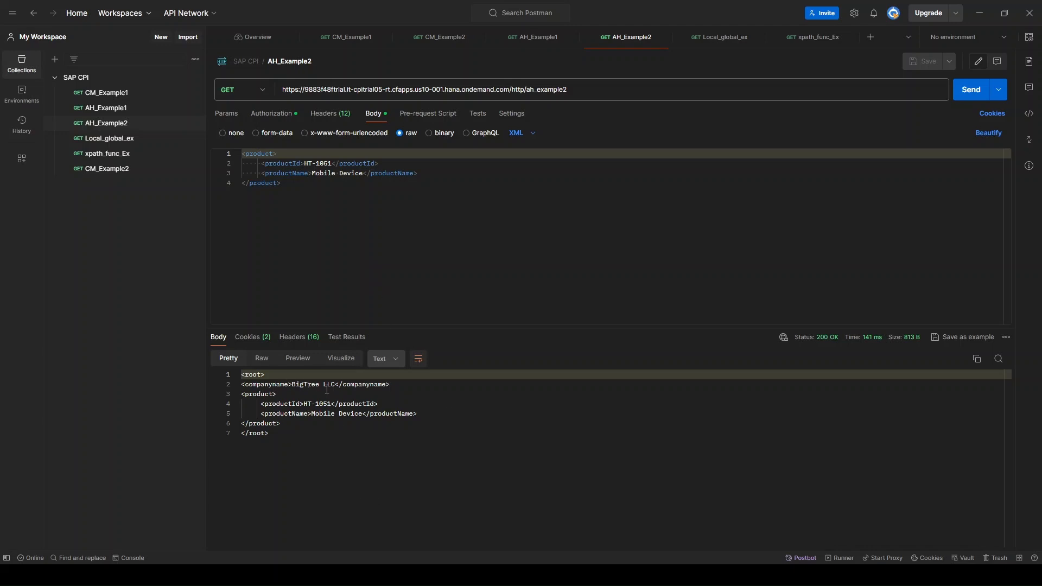
{"action": "double_click", "coordinate": [298, 385]}
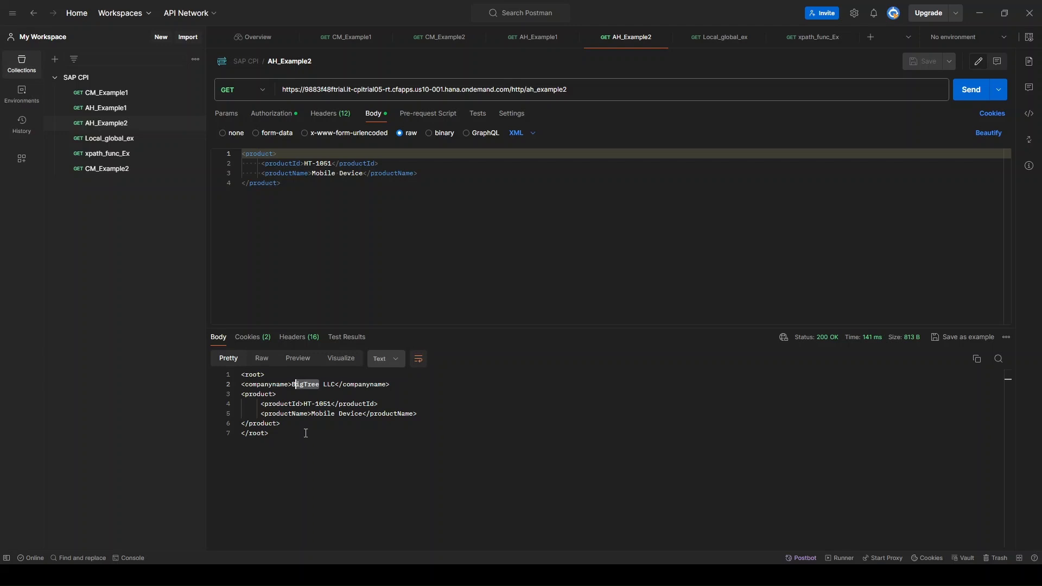
{"action": "left_click", "coordinate": [294, 434]}
{"action": "left_click_drag", "start_coordinate": [292, 385], "coordinate": [323, 385]}
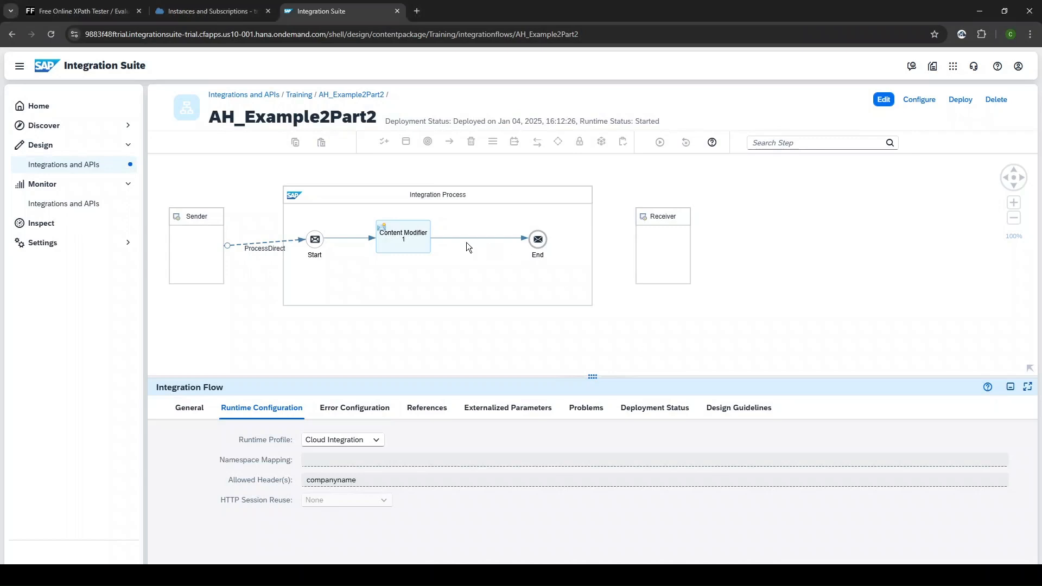
- Back in Integration Suite, review the message body expression of Content Modifier 1 in AH_Example2Part2
{"action": "left_click", "coordinate": [415, 236]}
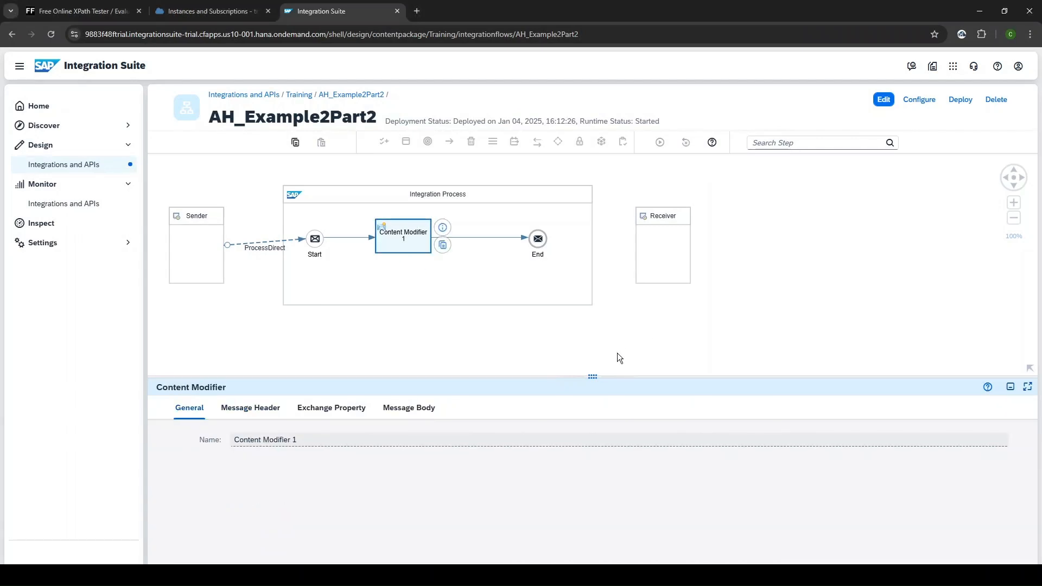
{"action": "left_click", "coordinate": [416, 410]}
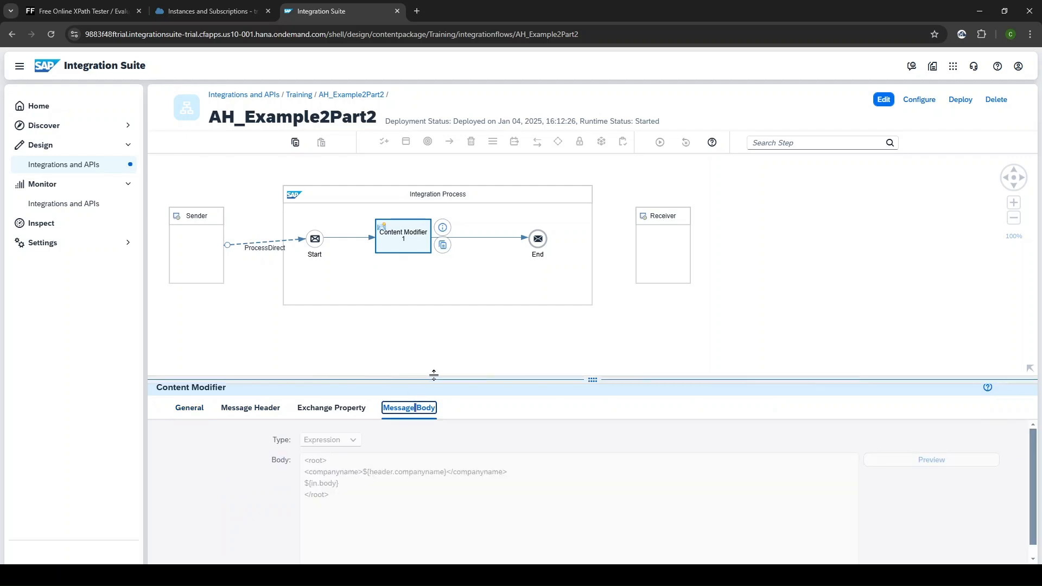
{"action": "left_click_drag", "start_coordinate": [431, 379], "coordinate": [432, 253]}
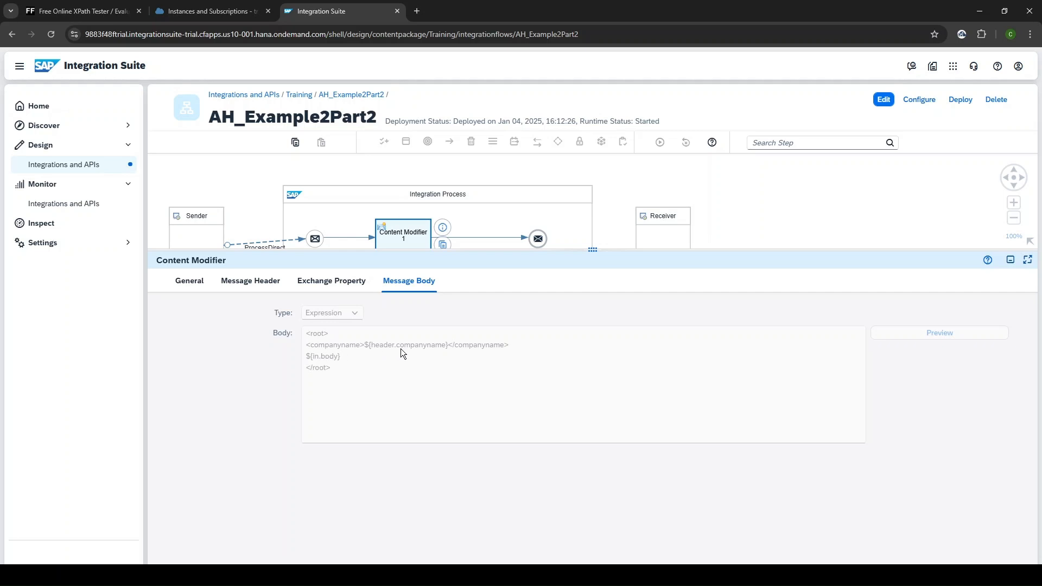
{"action": "left_click_drag", "start_coordinate": [503, 250], "coordinate": [529, 345]}
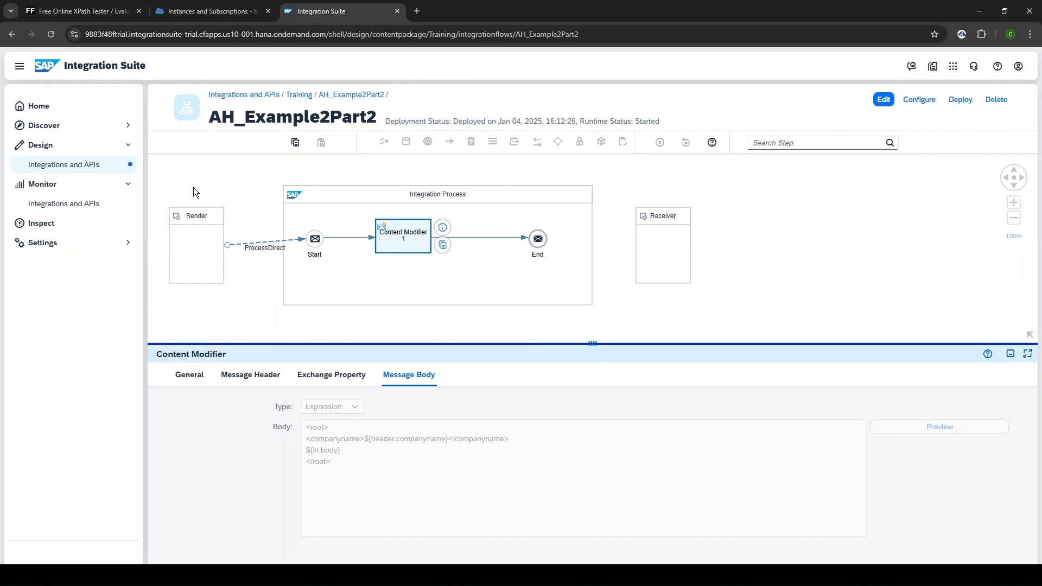
- Open xpath_func_ex from the Training package and review Content Modifier 1's message header, message body and exchange property settings
{"action": "left_click", "coordinate": [299, 95]}
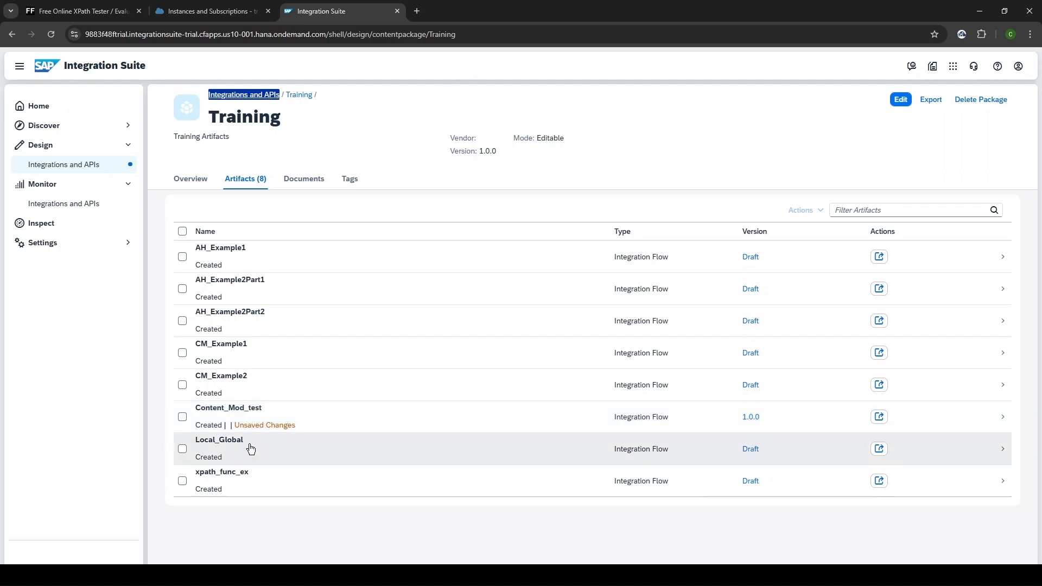
{"action": "left_click", "coordinate": [249, 477]}
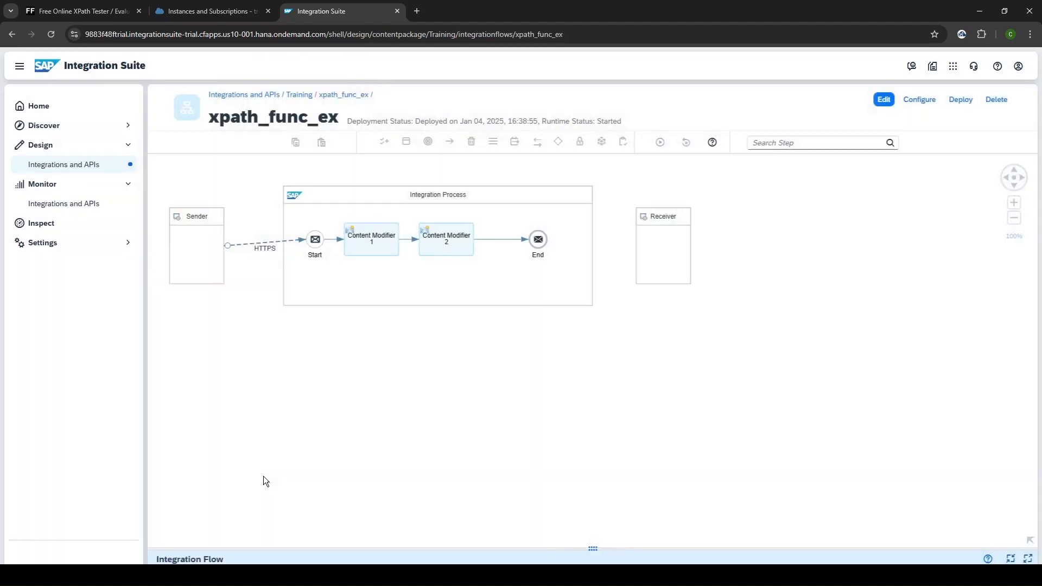
{"action": "left_click", "coordinate": [376, 242]}
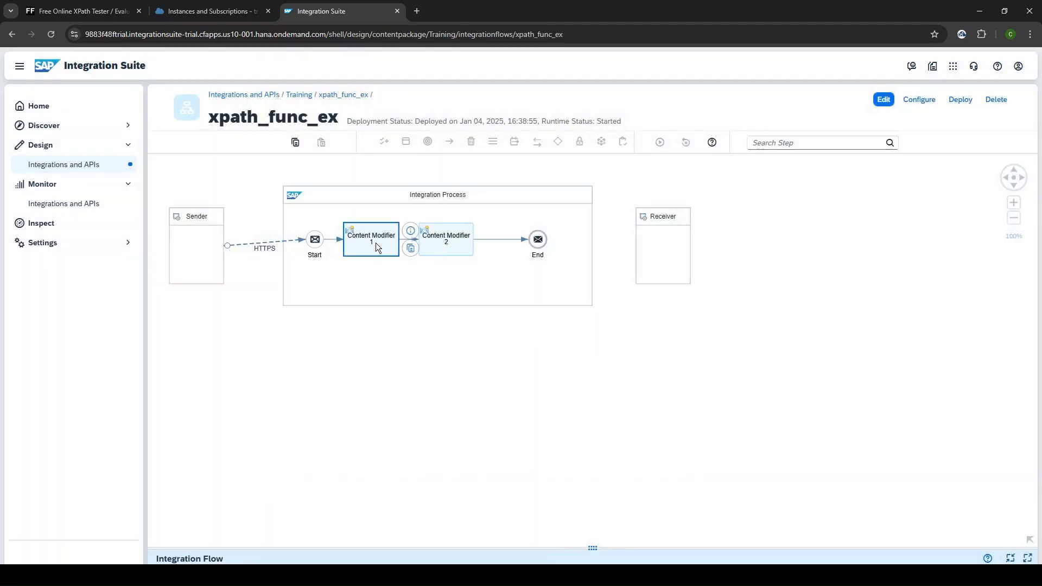
{"action": "left_click_drag", "start_coordinate": [351, 548], "coordinate": [470, 330]}
{"action": "left_click", "coordinate": [252, 367]}
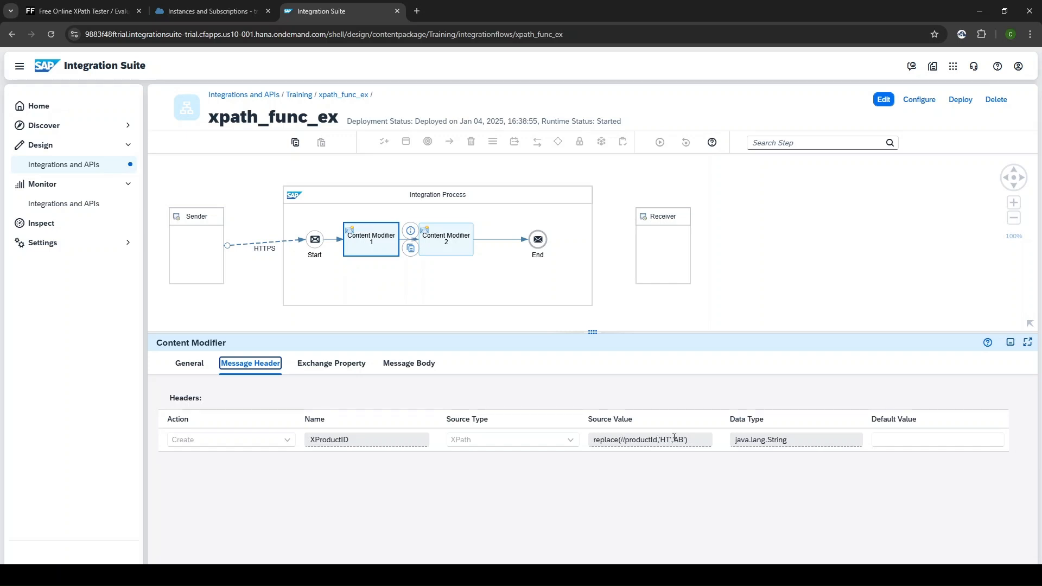
{"action": "left_click", "coordinate": [419, 364]}
{"action": "left_click", "coordinate": [331, 363]}
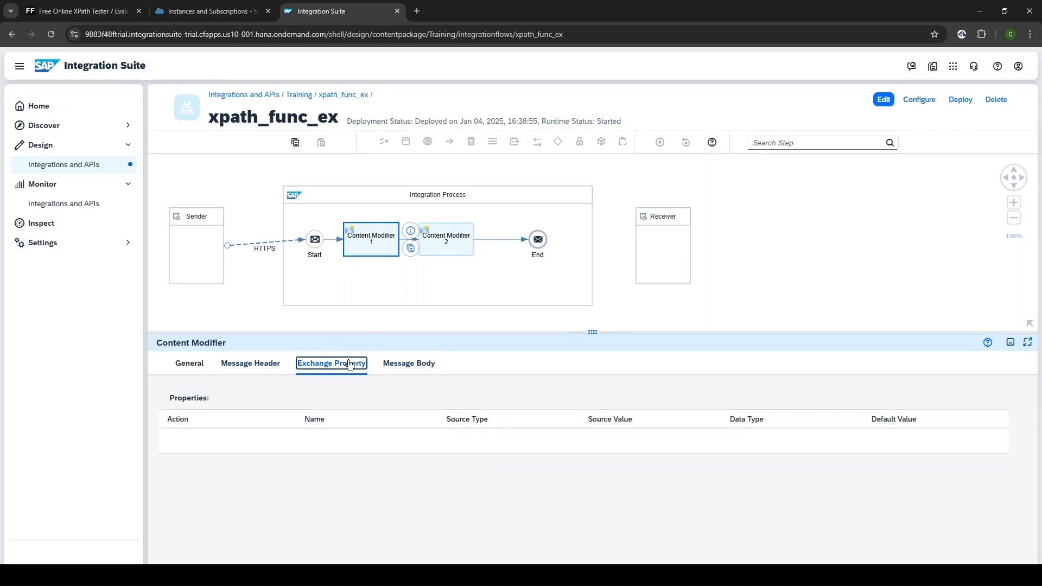
{"action": "left_click", "coordinate": [244, 364]}
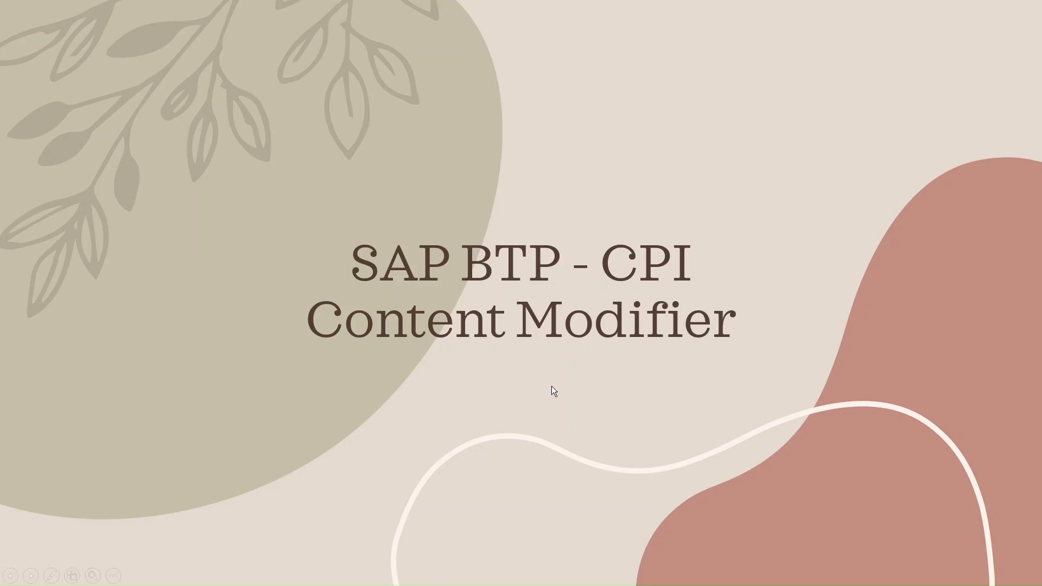
{"action": "key", "text": "Right"}
{"action": "key", "text": "Right"}
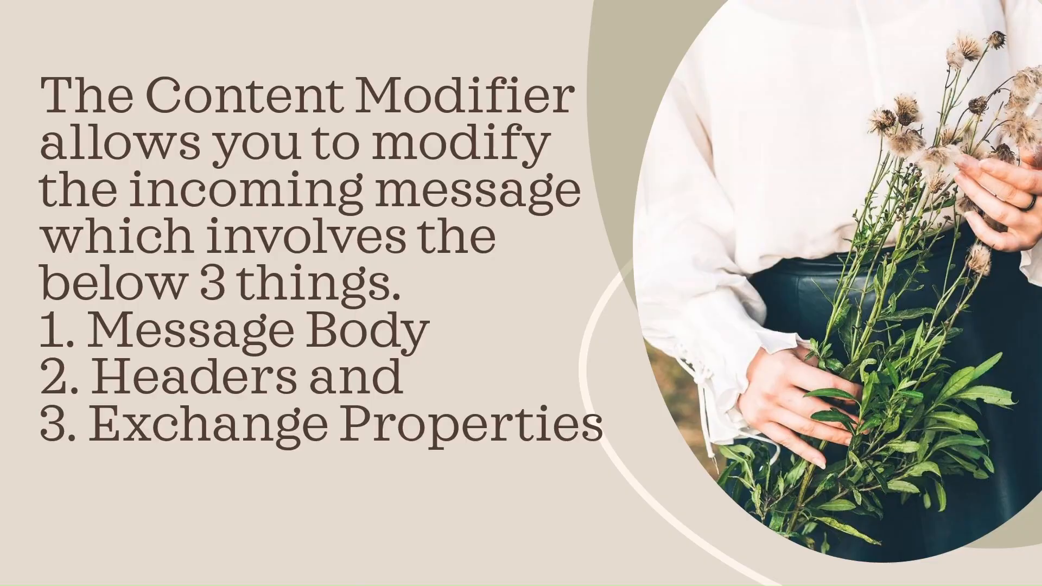
{"action": "key", "text": "Right"}
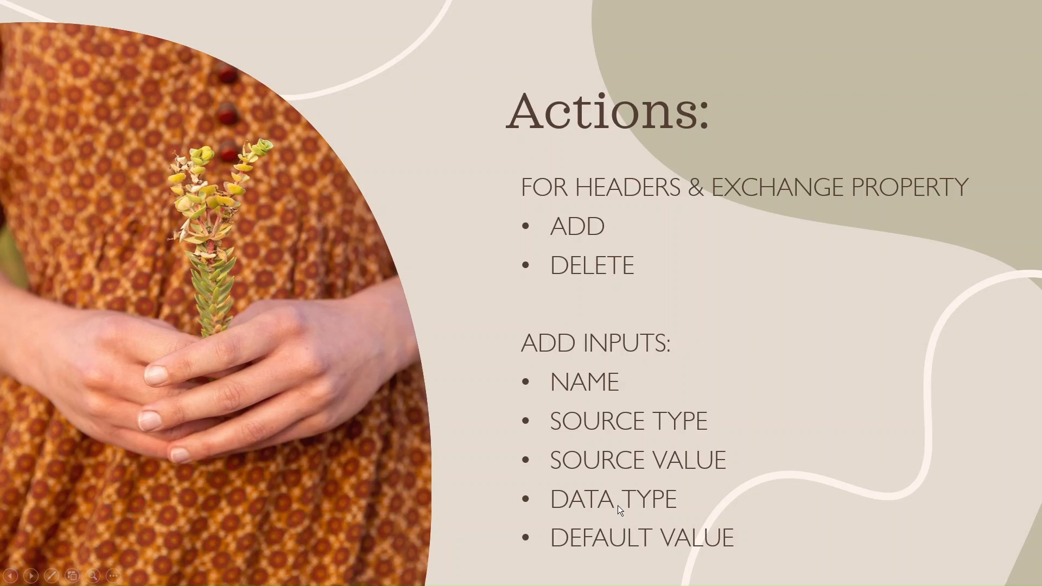
{"action": "key", "text": "Right"}
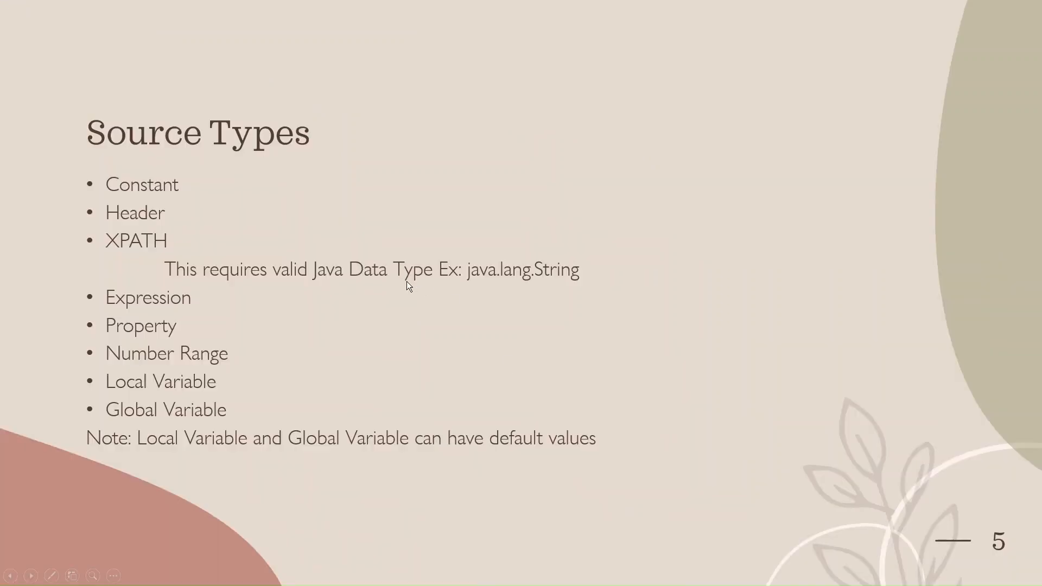